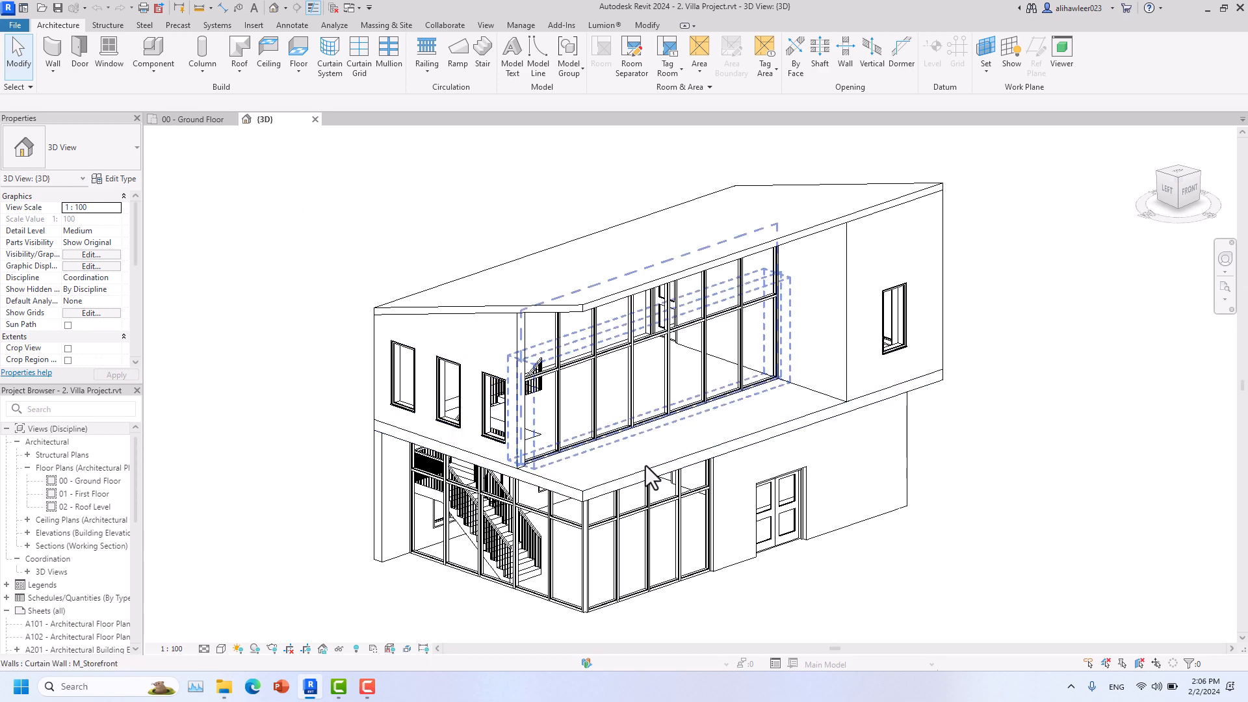
# - Examine the staircase and the first-floor slab around its opening in the 3D model
pyautogui.keyDown('shift'); pyautogui.moveTo(672, 488); pyautogui.dragTo(593, 426, button='middle'); pyautogui.keyUp('shift')
pyautogui.scroll(2, 676, 276)
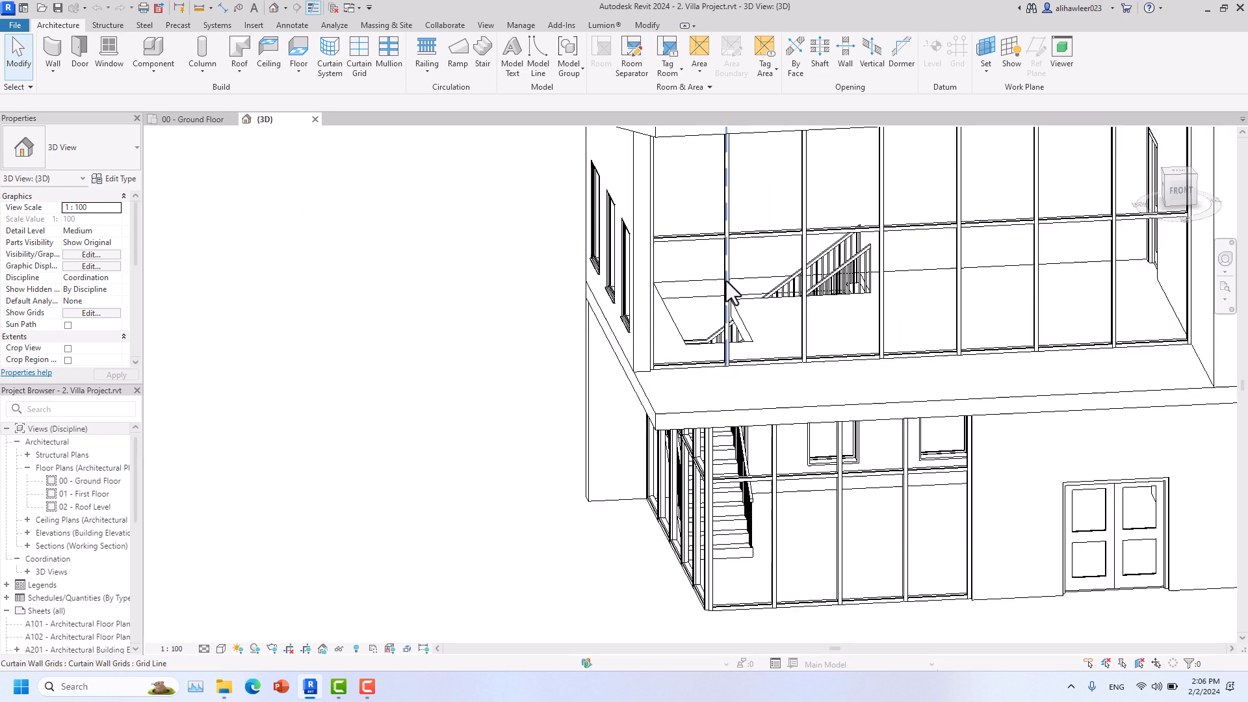
pyautogui.scroll(2, 727, 282)
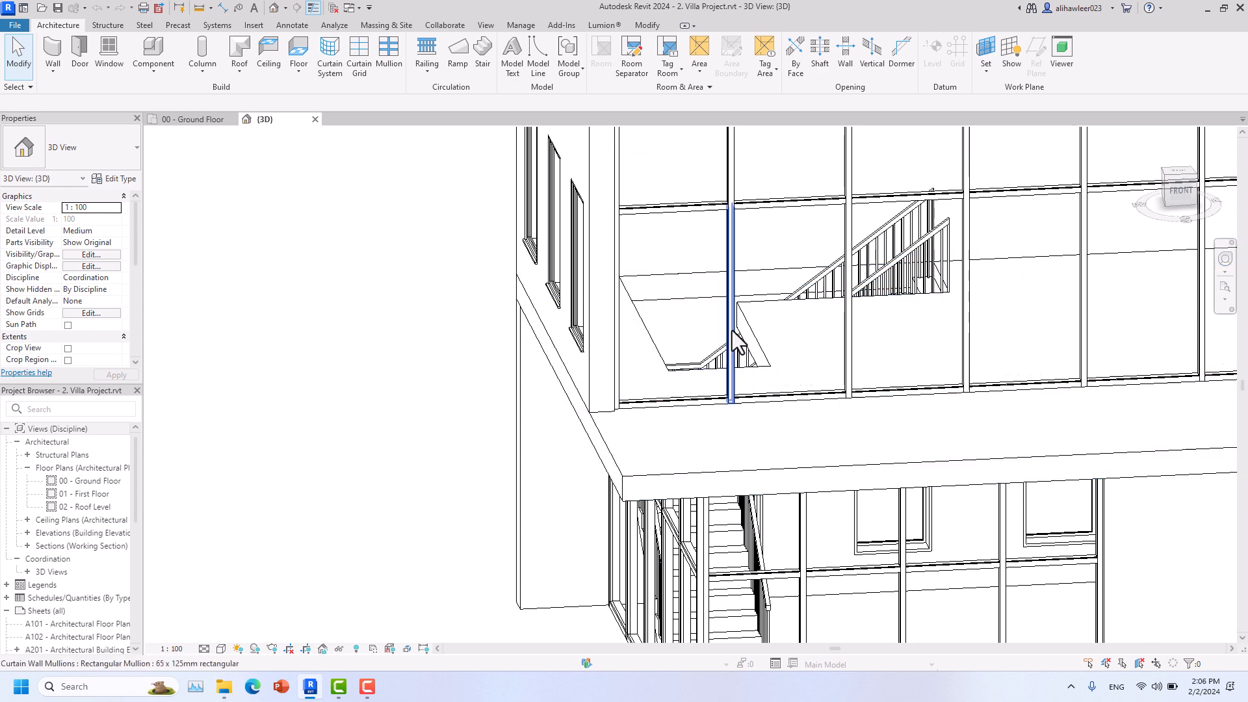
pyautogui.keyDown('shift'); pyautogui.moveTo(751, 523); pyautogui.dragTo(794, 524, button='middle'); pyautogui.keyUp('shift')
pyautogui.click(832, 556)
pyautogui.keyDown('shift'); pyautogui.moveTo(868, 577); pyautogui.dragTo(614, 484, button='middle'); pyautogui.keyUp('shift')
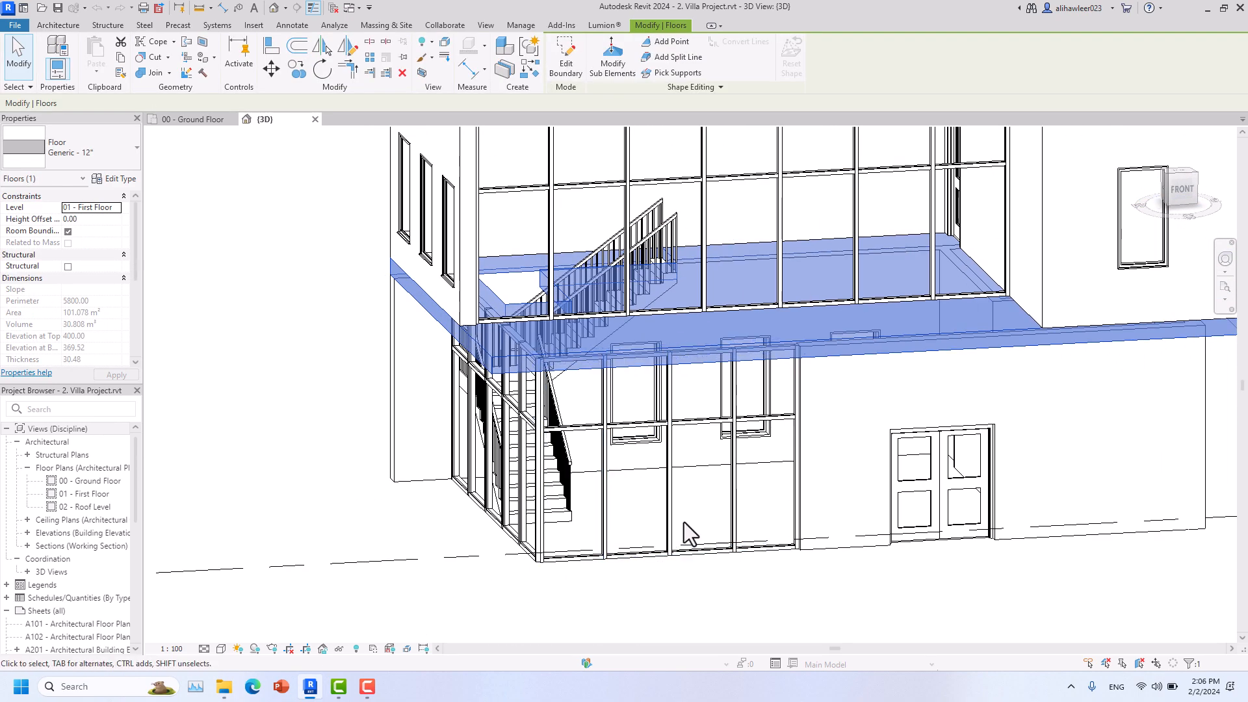
pyautogui.keyDown('shift'); pyautogui.moveTo(684, 521); pyautogui.dragTo(749, 570, button='middle'); pyautogui.keyUp('shift')
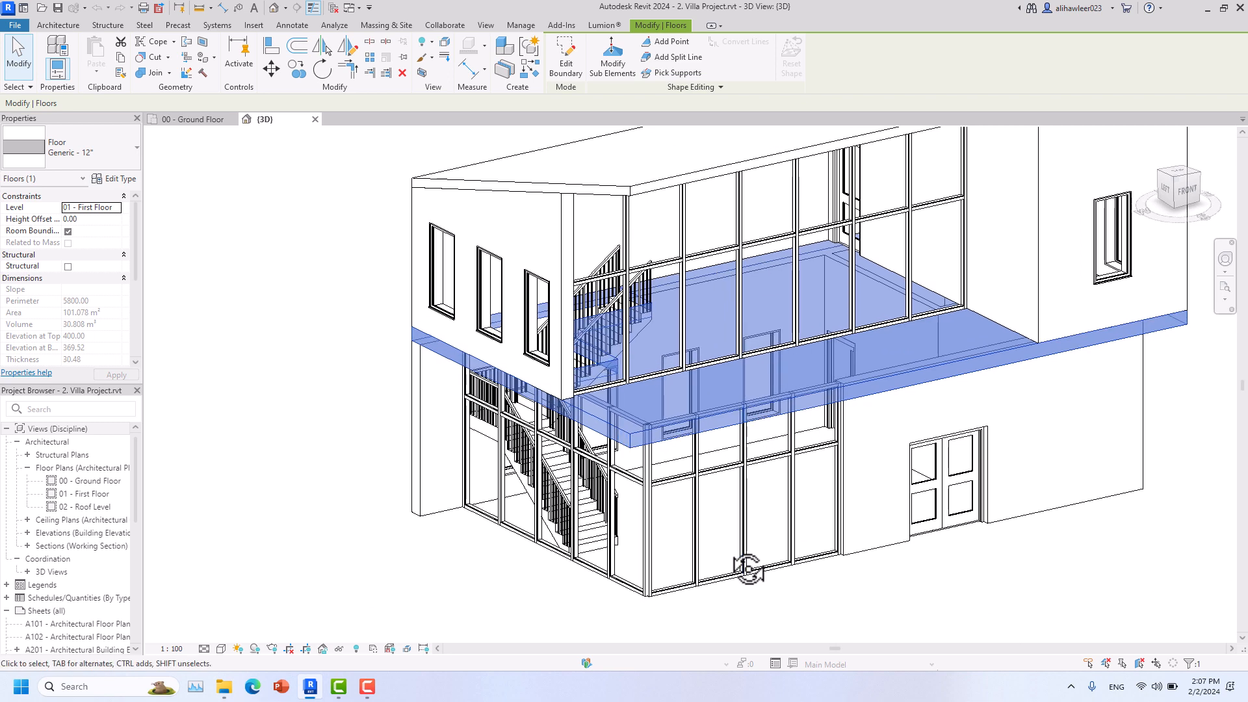
pyautogui.click(786, 618)
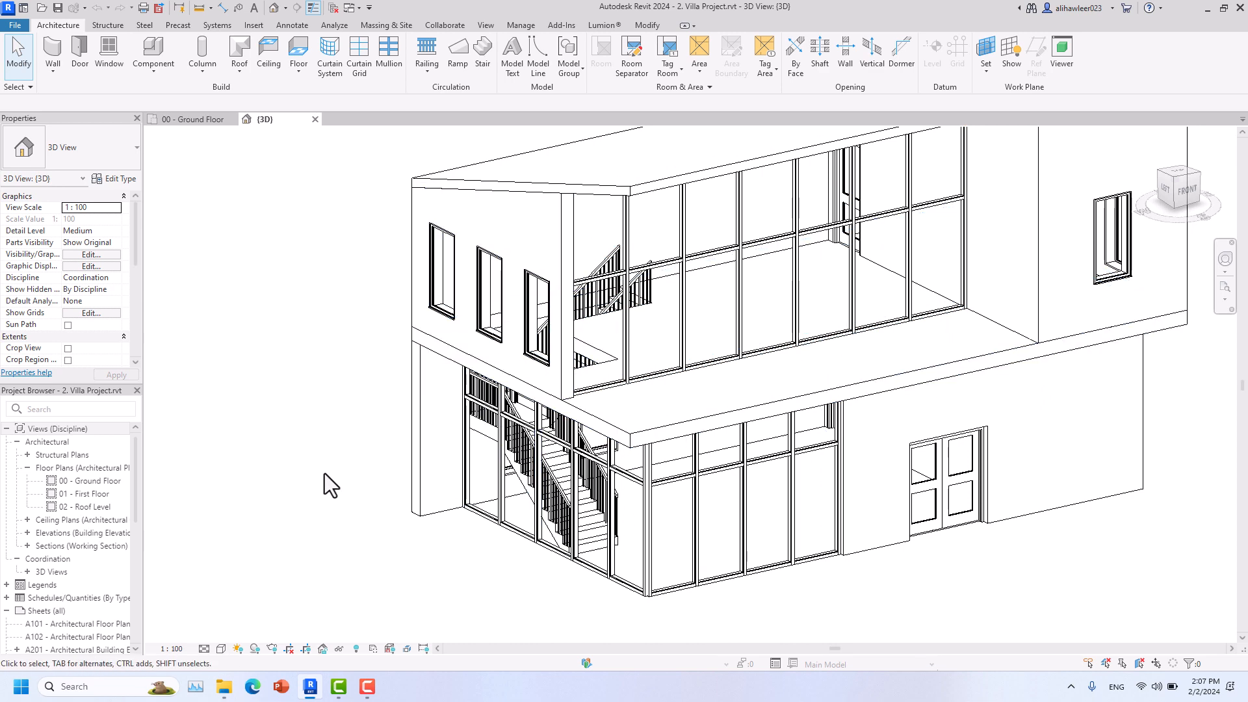
# - Open the 01 - First Floor plan and set its underlay base level to None
pyautogui.doubleClick(99, 498)
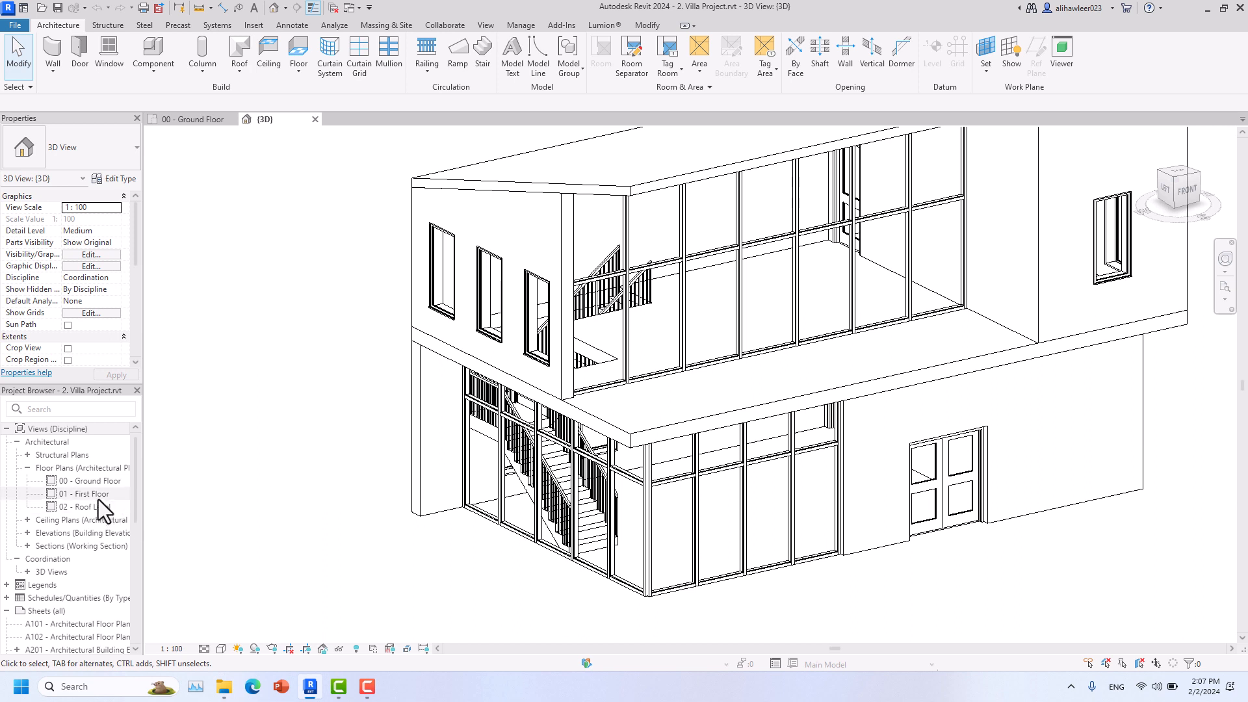
pyautogui.scroll(8, 658, 334)
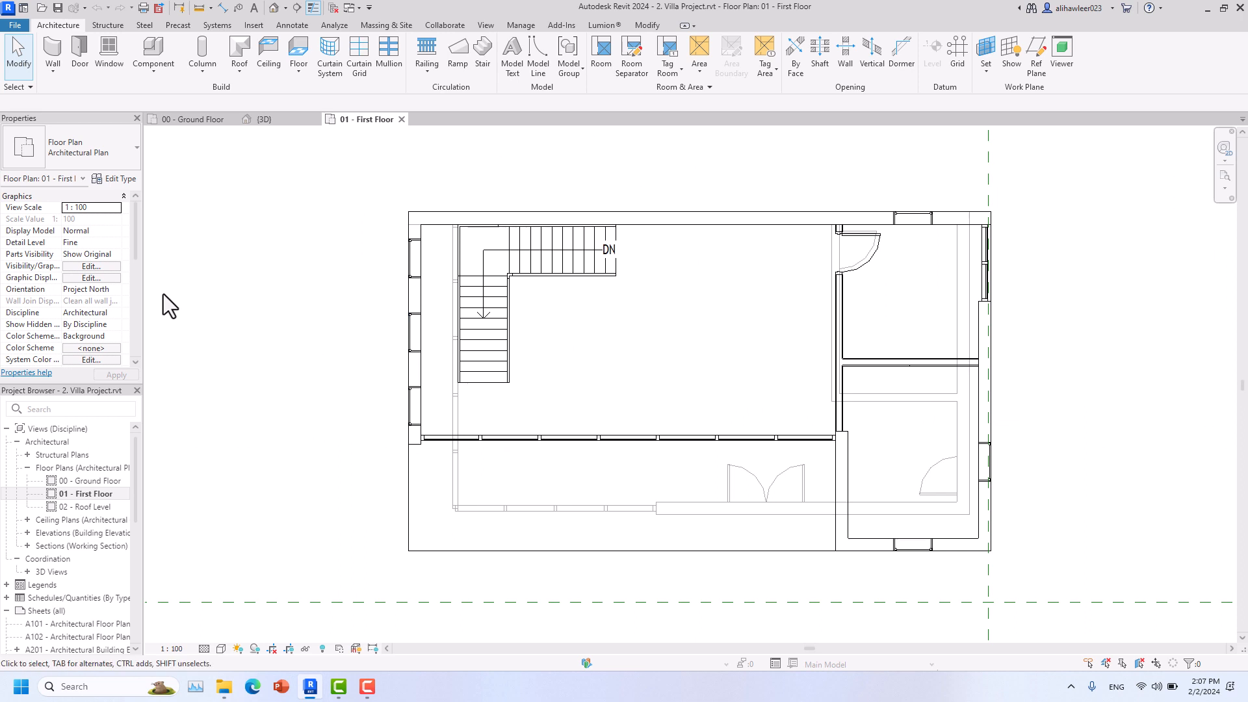
pyautogui.scroll(-3, 88, 279)
pyautogui.scroll(-1, 88, 279)
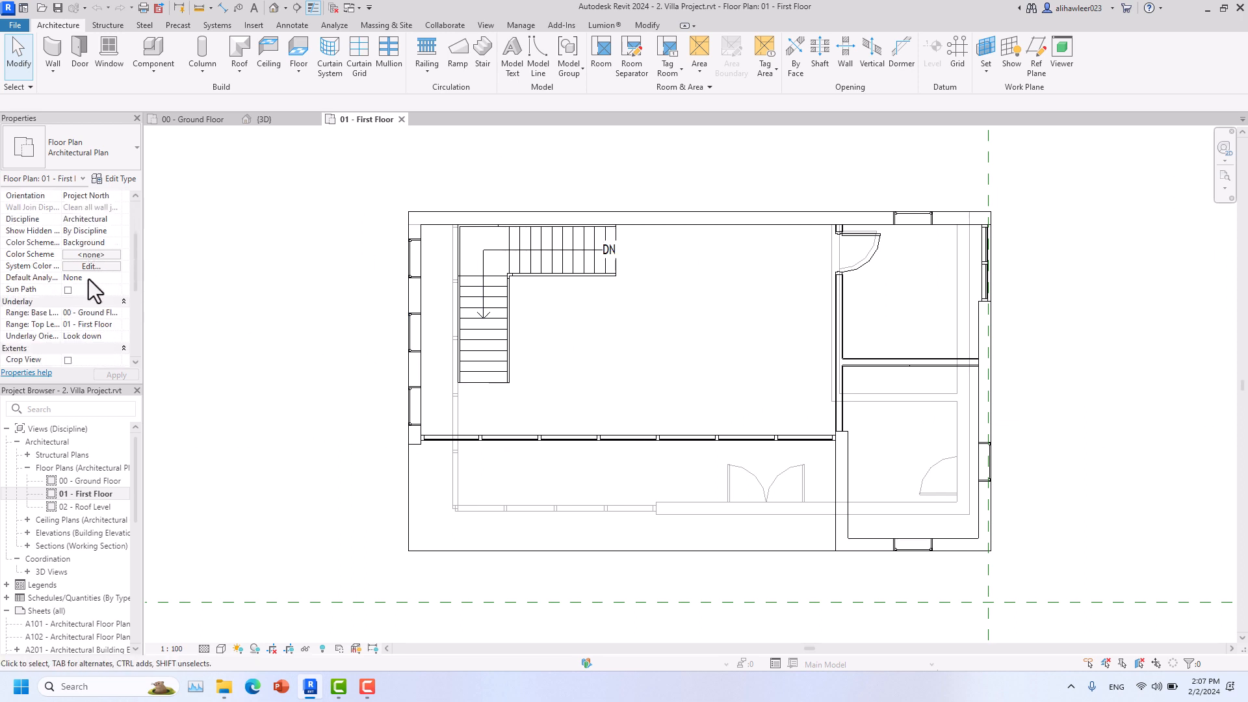
pyautogui.click(117, 314)
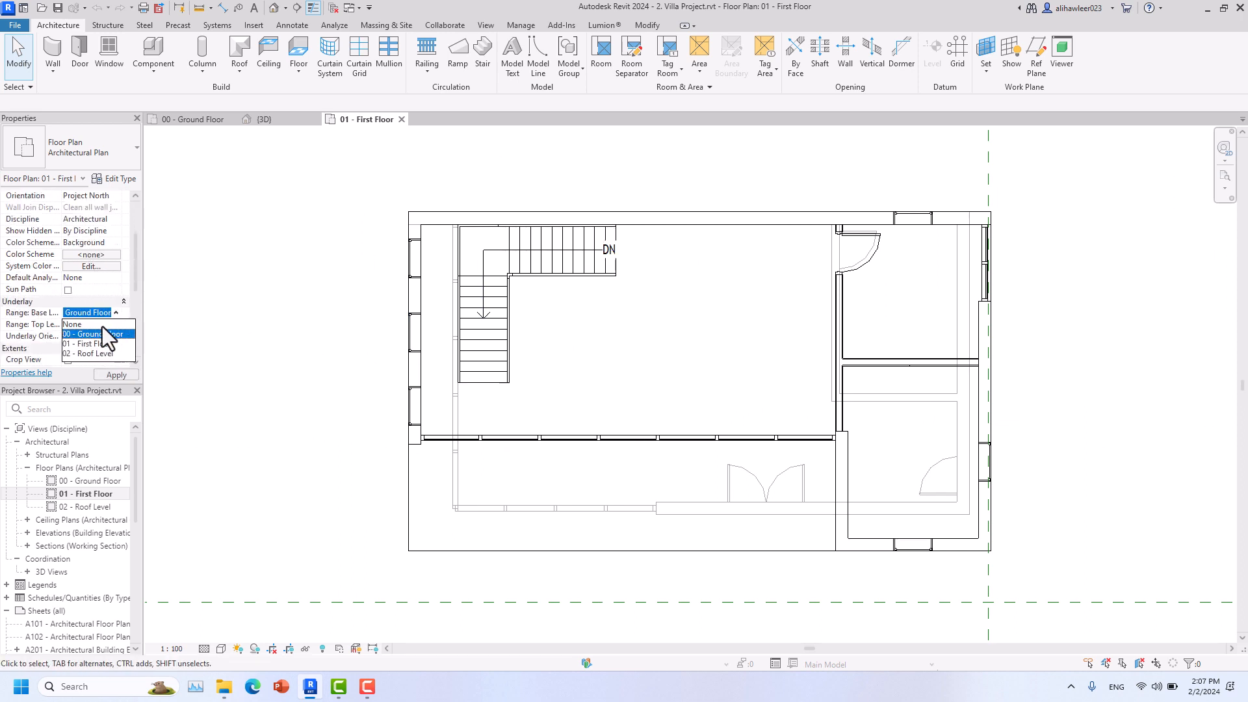
pyautogui.click(102, 326)
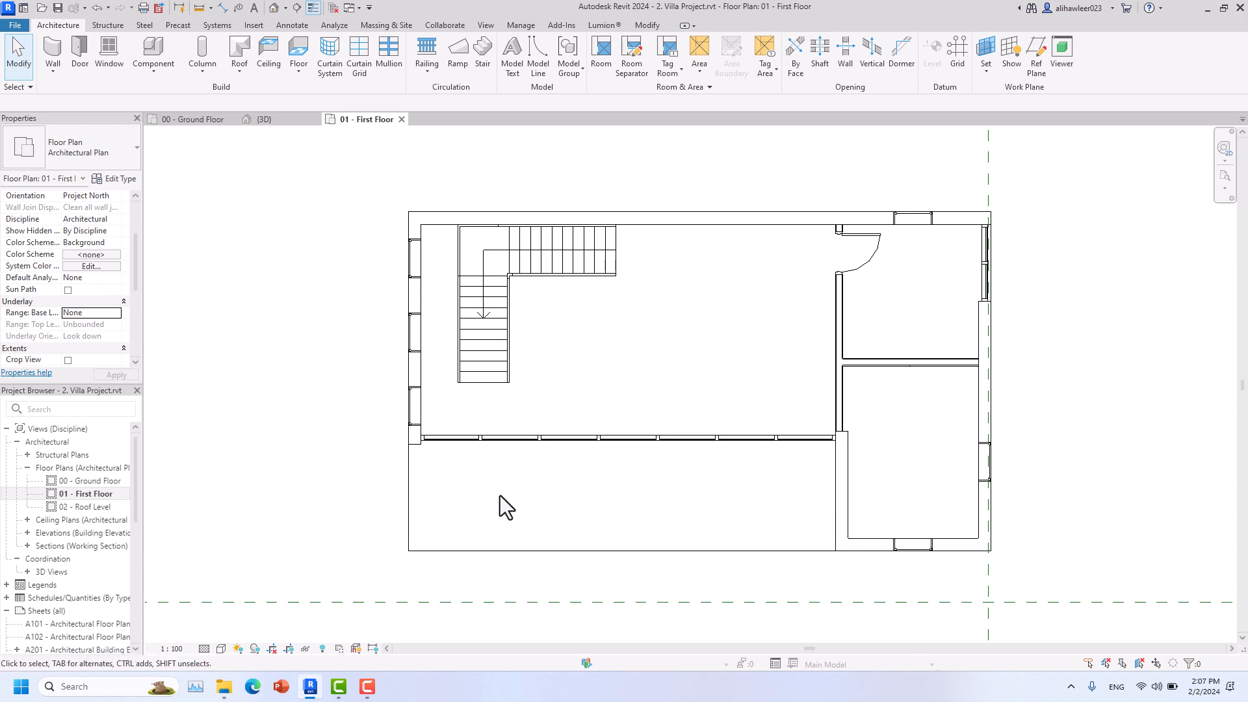
pyautogui.scroll(3, 533, 295)
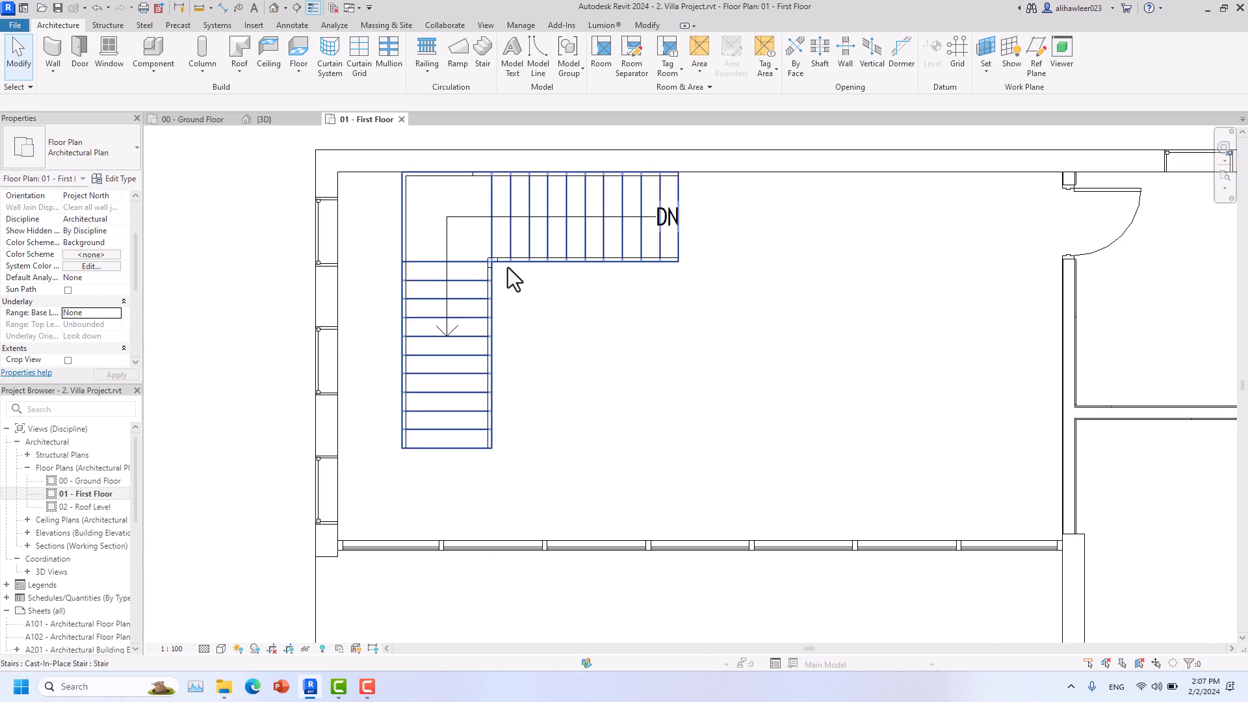
pyautogui.scroll(-3, 390, 442)
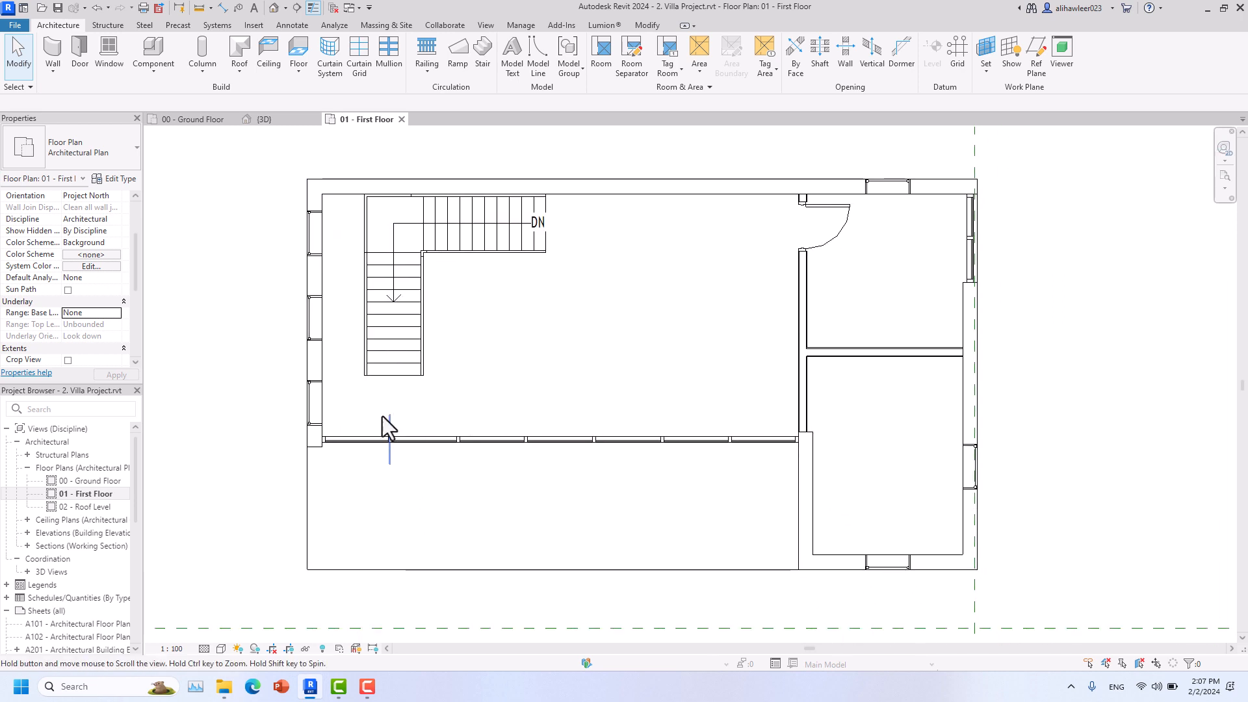
pyautogui.click(310, 502)
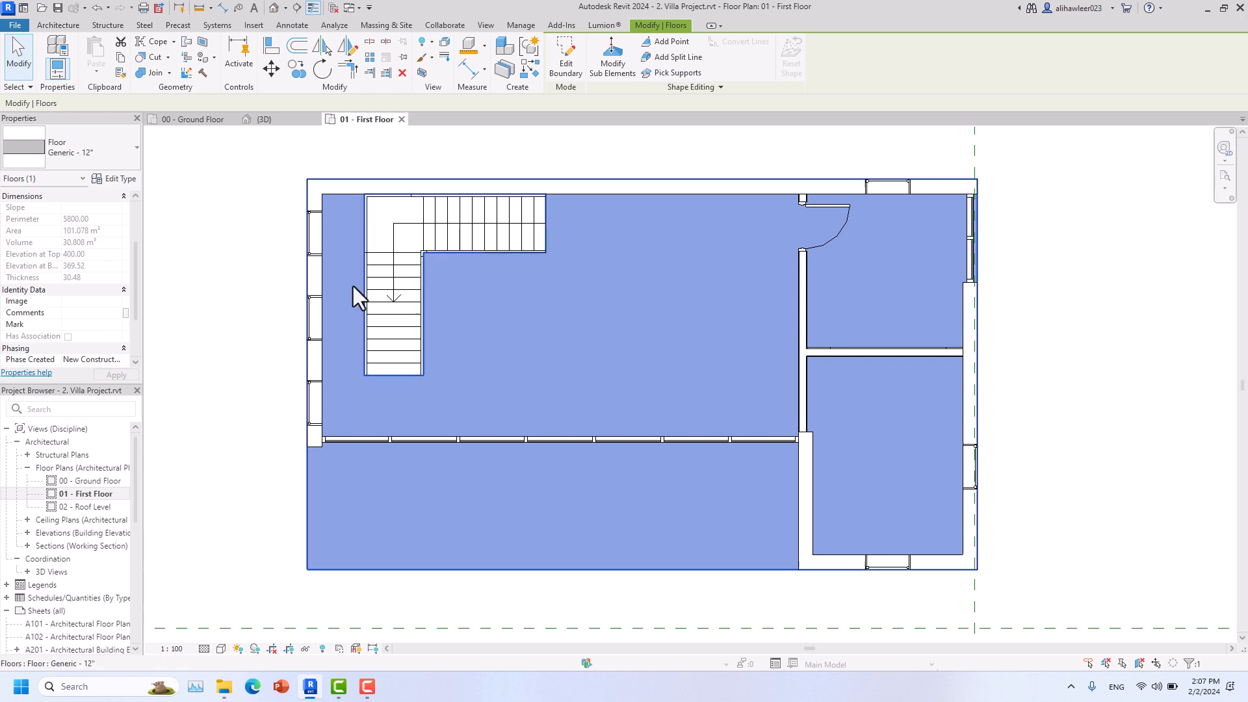
pyautogui.click(237, 330)
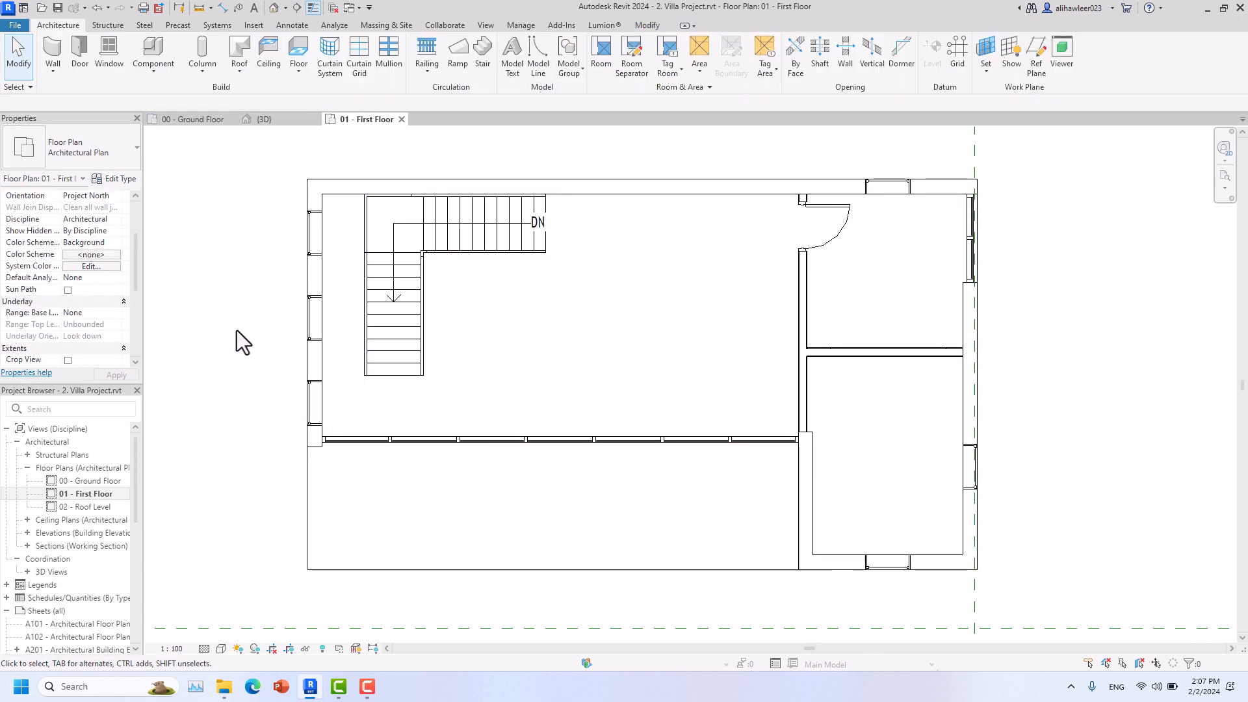
pyautogui.moveTo(236, 330); pyautogui.dragTo(224, 328, button='middle')
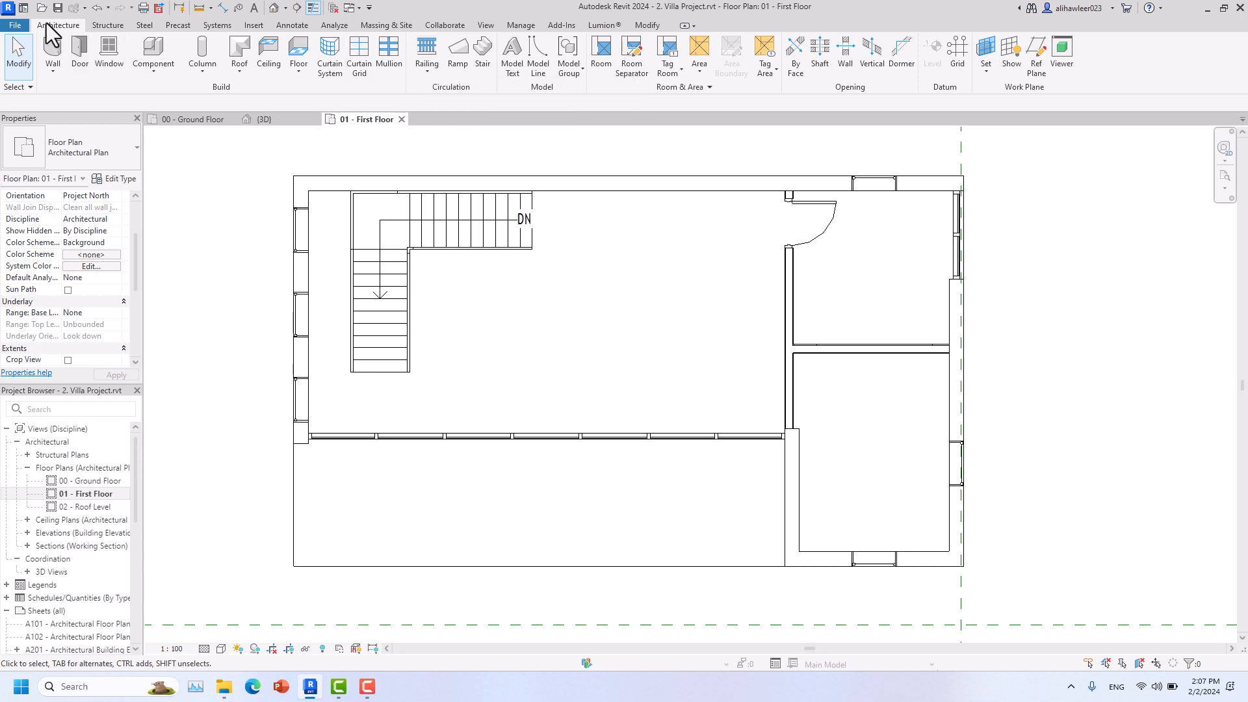
# - Start a railing path sketch with the Handrail - Rectangular type, using Pick Lines with an offset of 5.00
pyautogui.click(428, 47)
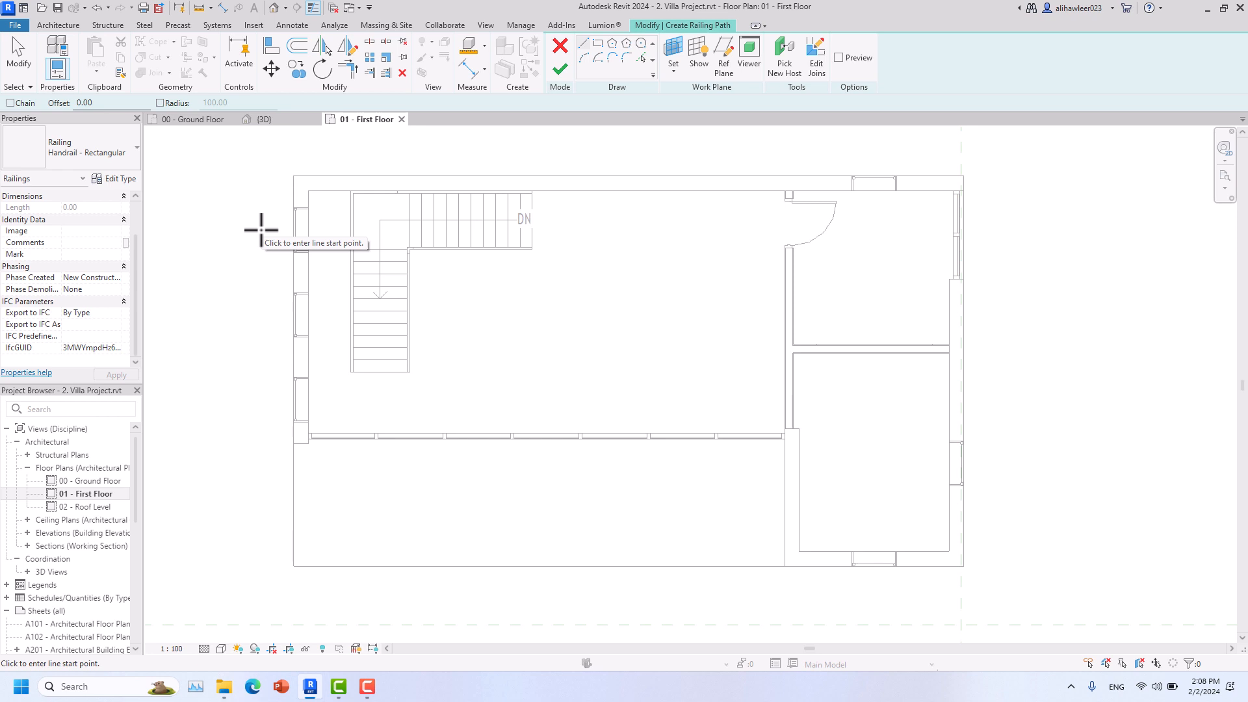
pyautogui.click(75, 151)
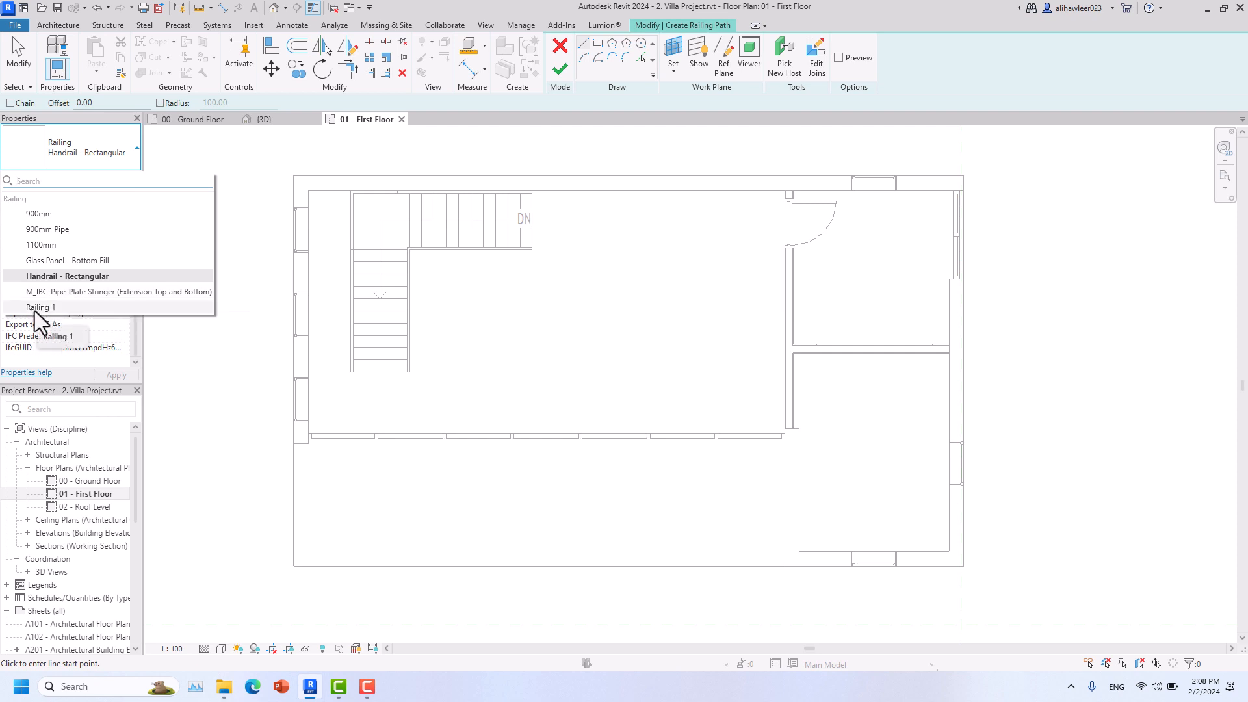
pyautogui.click(86, 138)
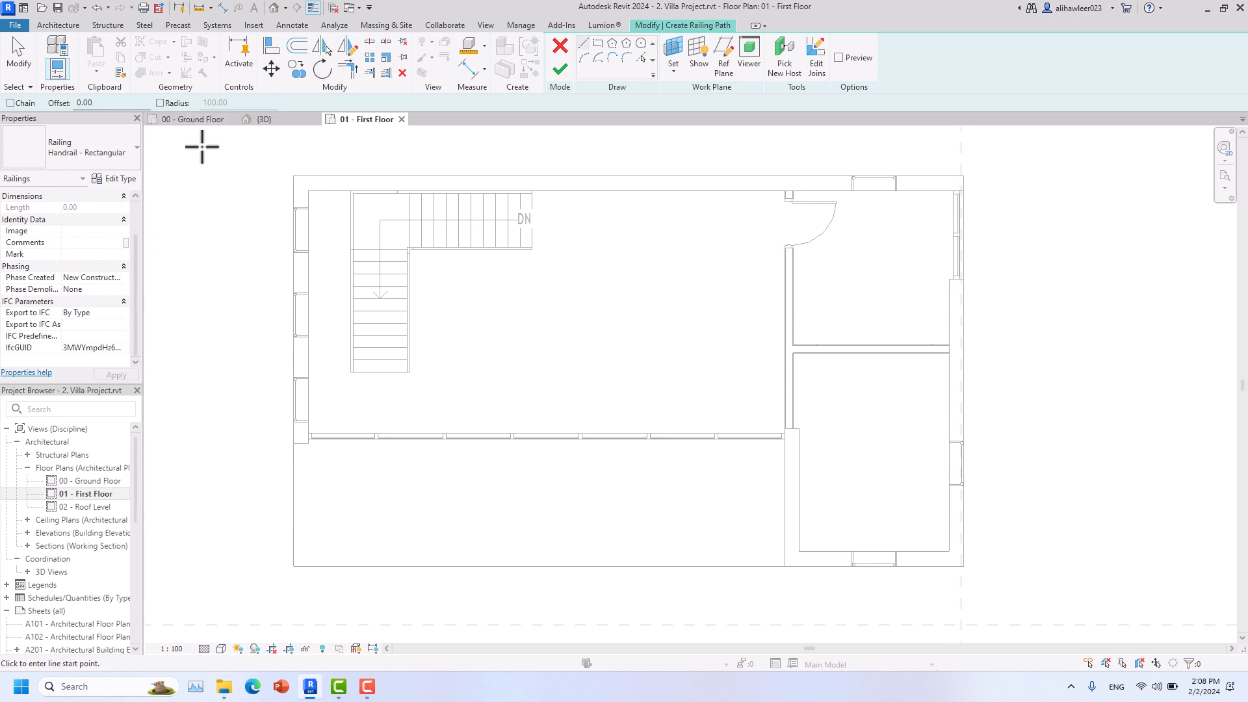
pyautogui.scroll(2, 477, 220)
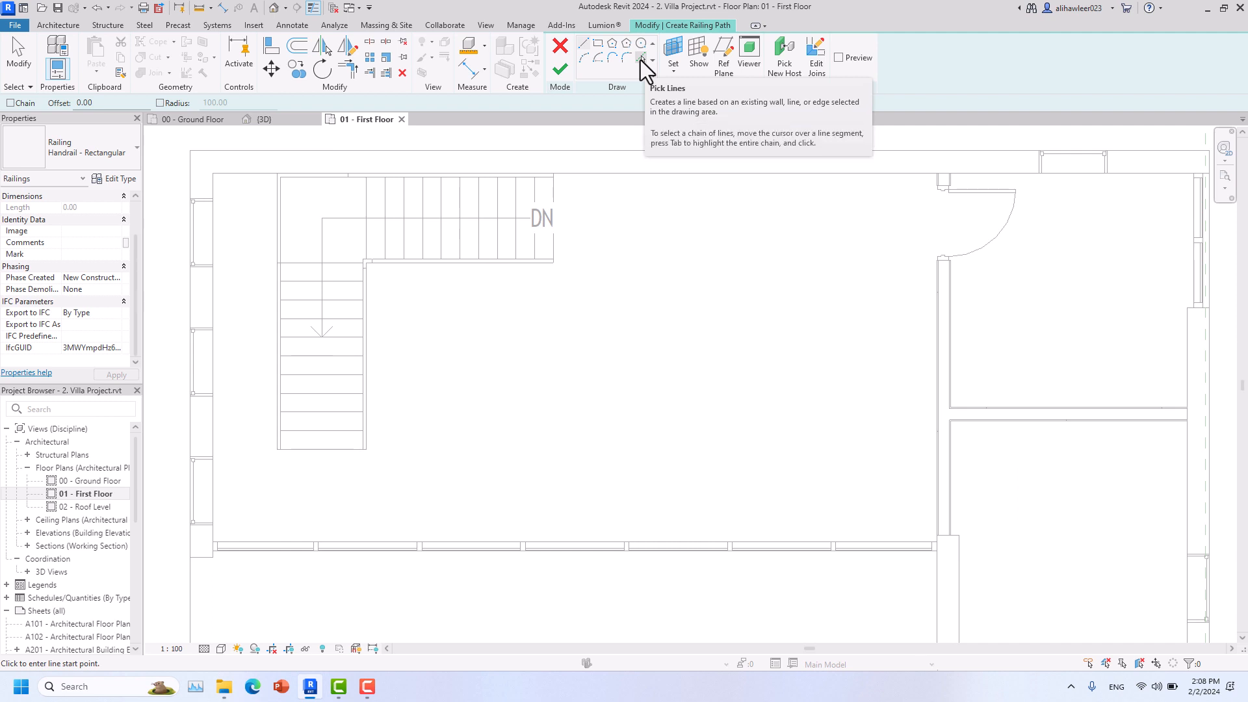
pyautogui.click(641, 60)
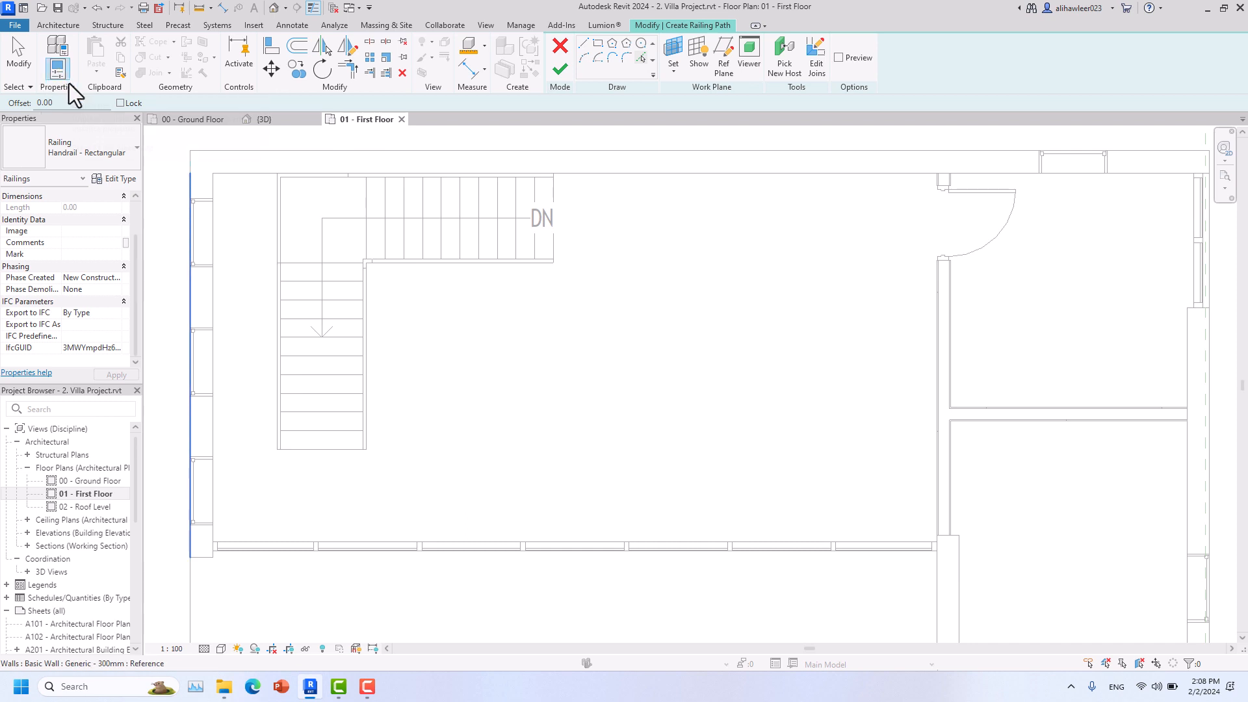
pyautogui.moveTo(69, 102); pyautogui.dragTo(34, 104)
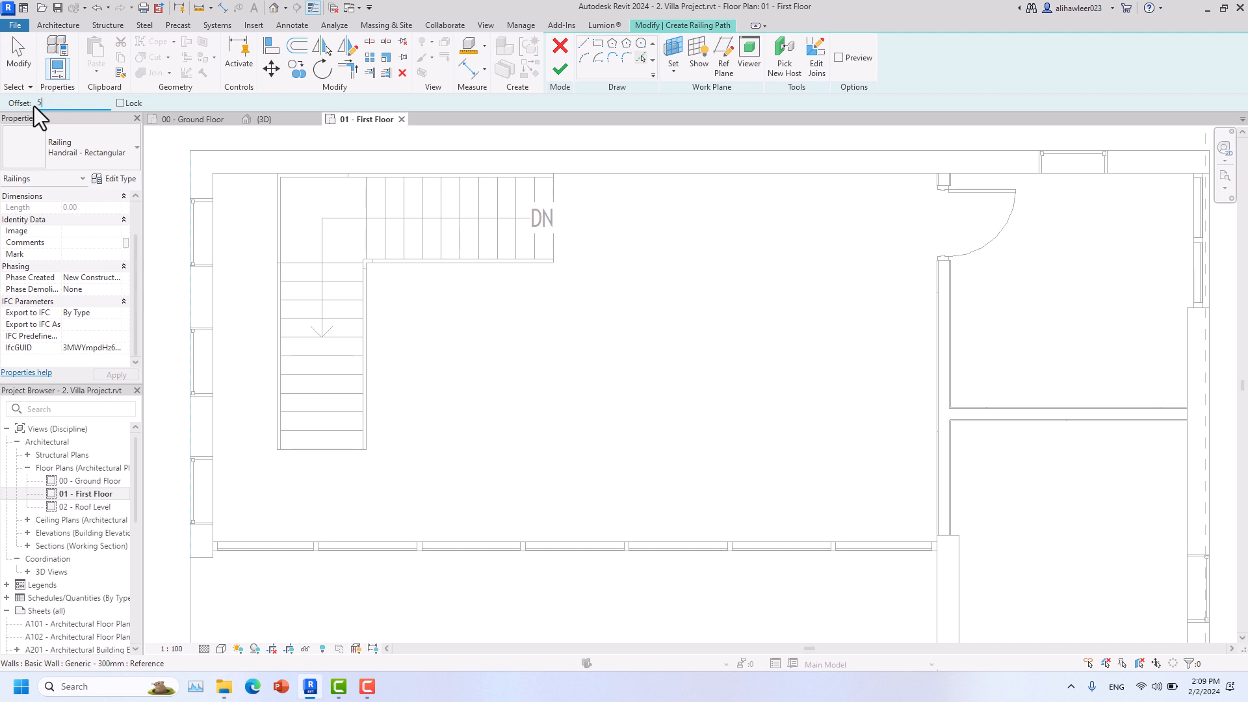
pyautogui.press('Return')
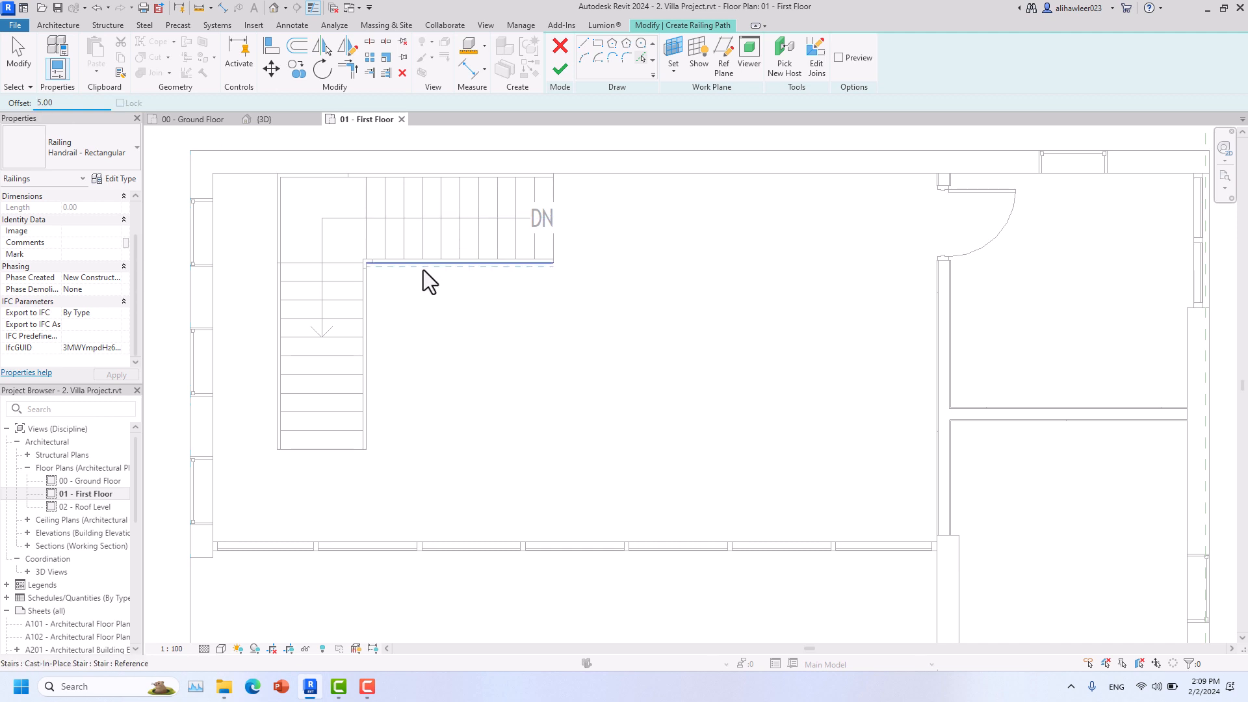
# - Create the railing path lines from the inner edges of both stair flights, the lower flight's end, and the outer side of that flight and landing
pyautogui.scroll(5, 417, 269)
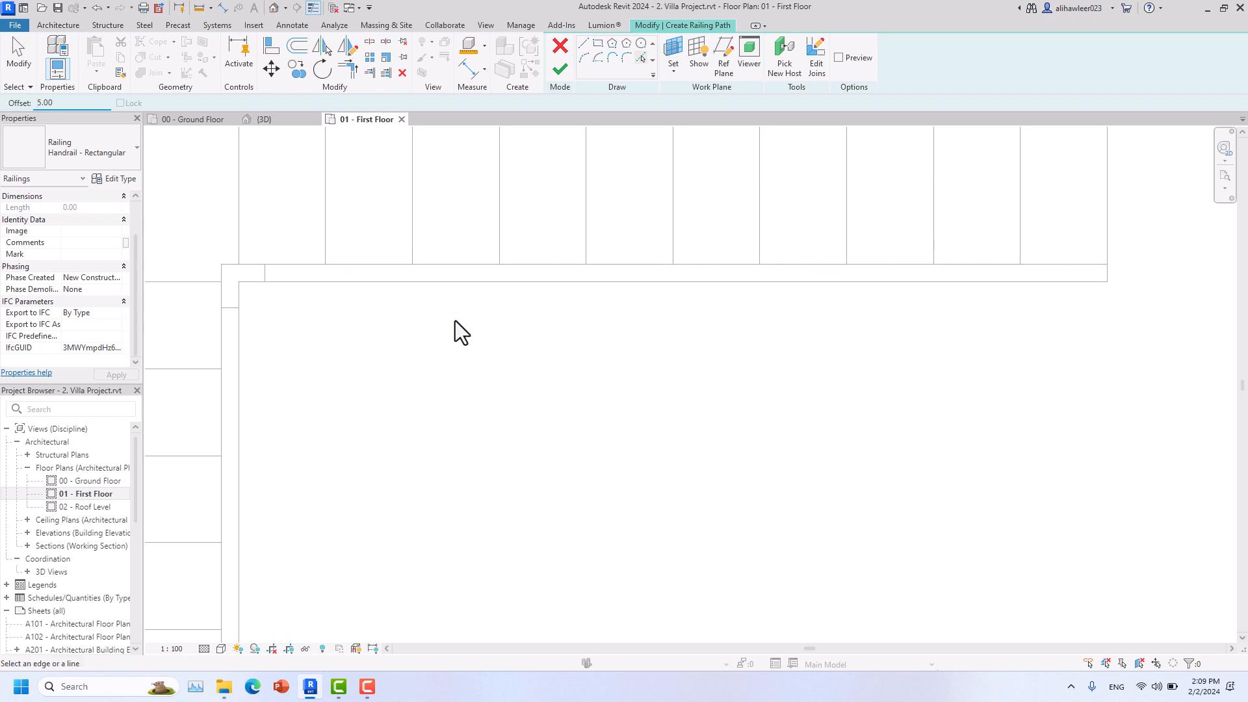
pyautogui.scroll(-2, 708, 351)
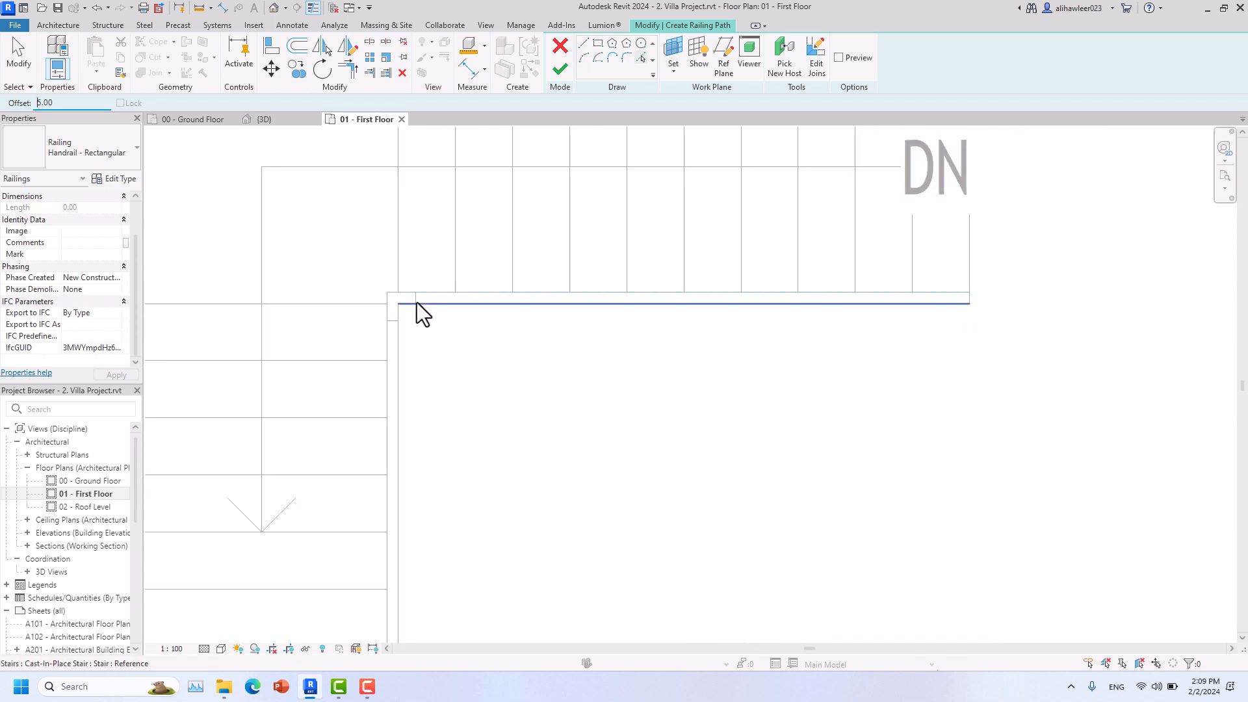
pyautogui.click(669, 307)
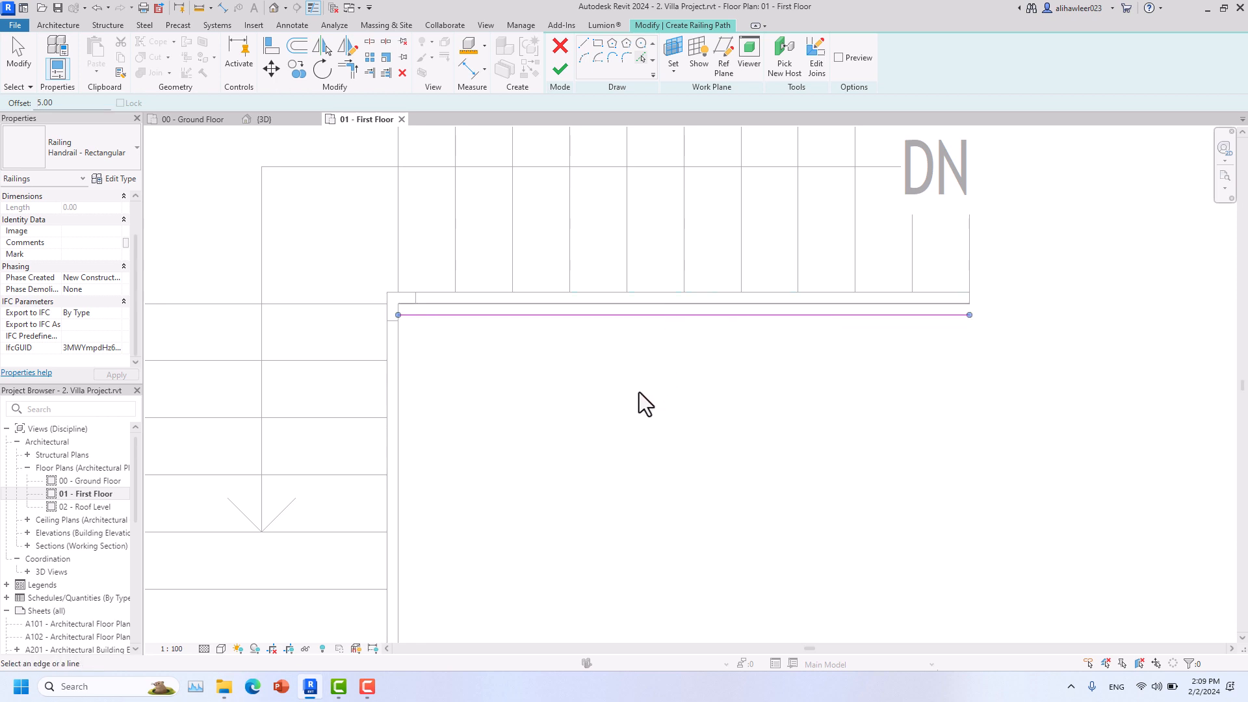
pyautogui.moveTo(538, 449); pyautogui.dragTo(451, 329, button='middle')
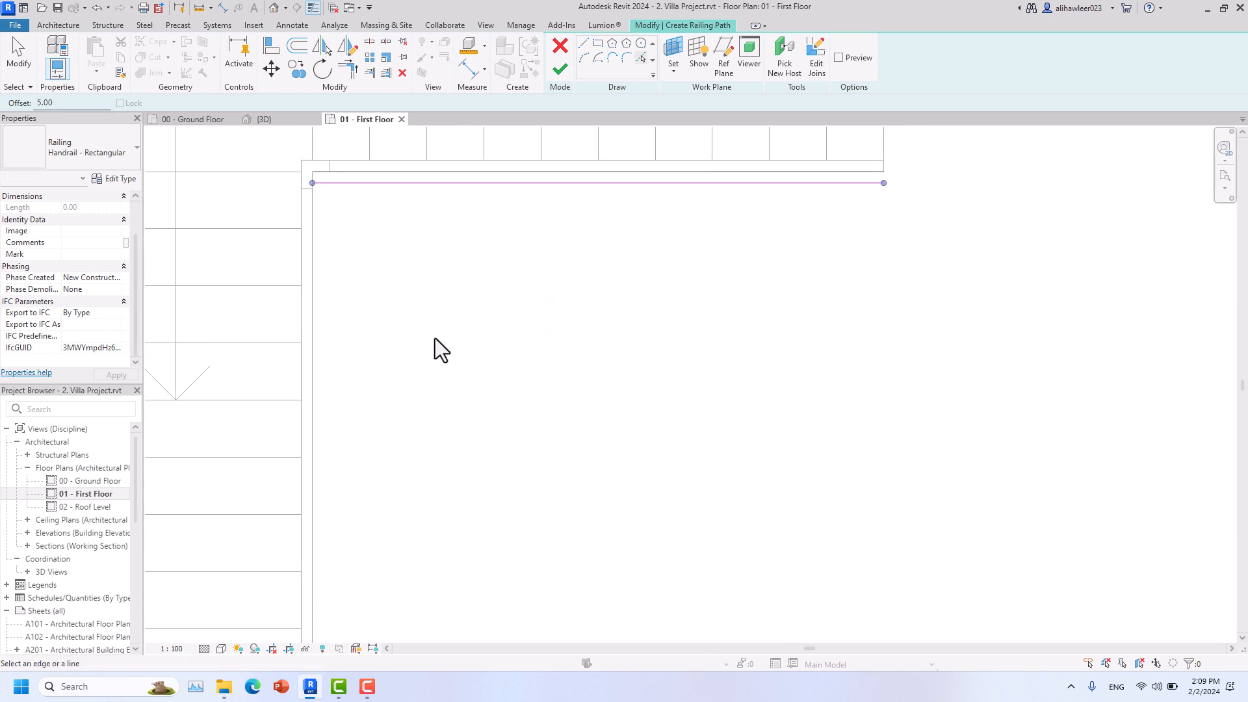
pyautogui.click(318, 306)
pyautogui.scroll(-4, 494, 338)
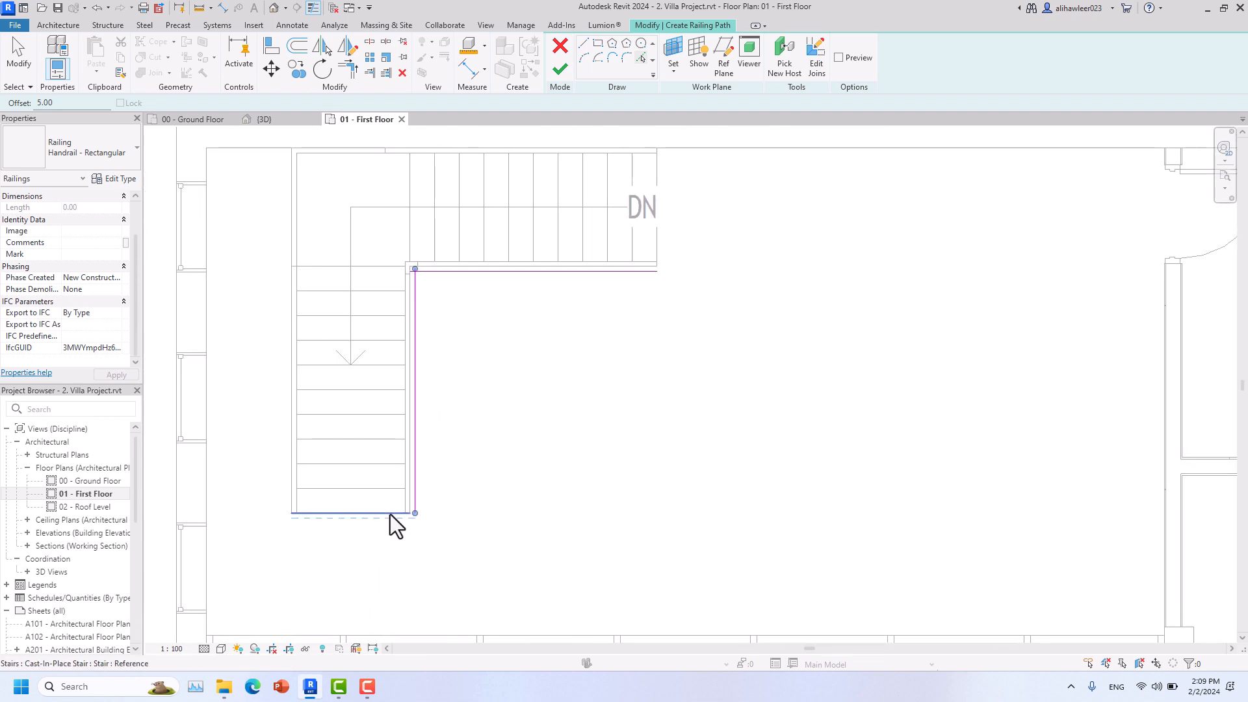
pyautogui.click(390, 514)
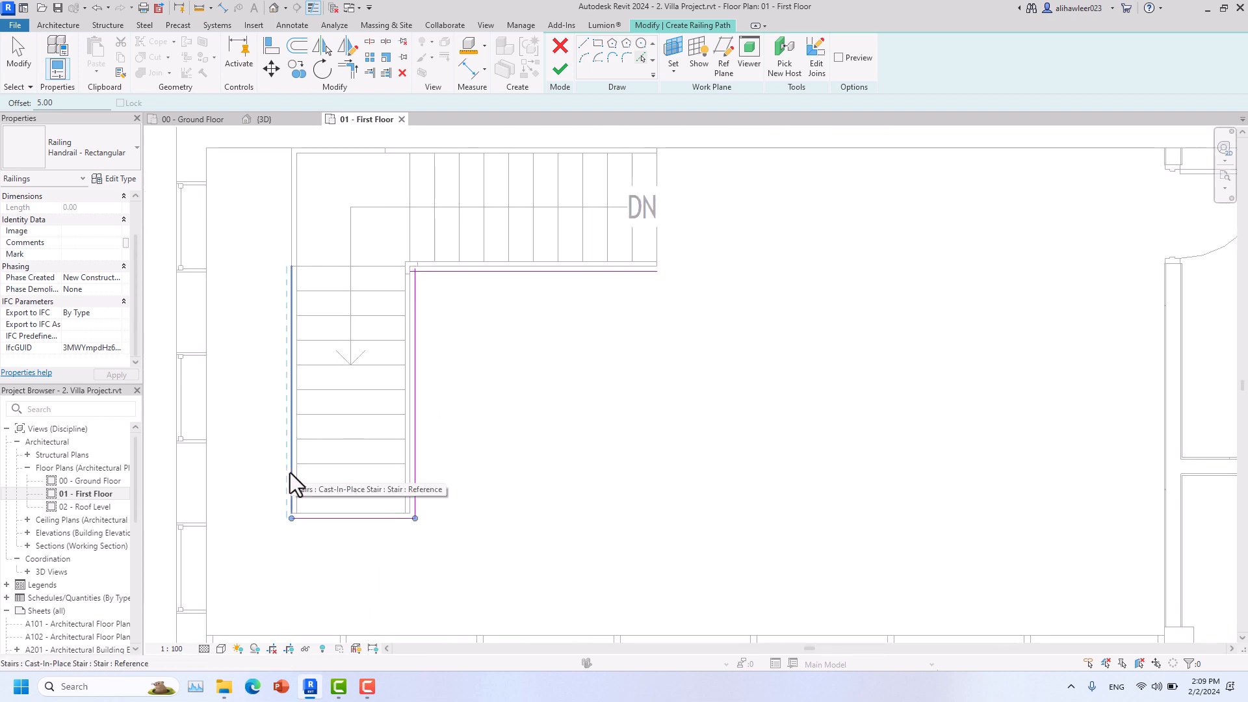
pyautogui.click(290, 473)
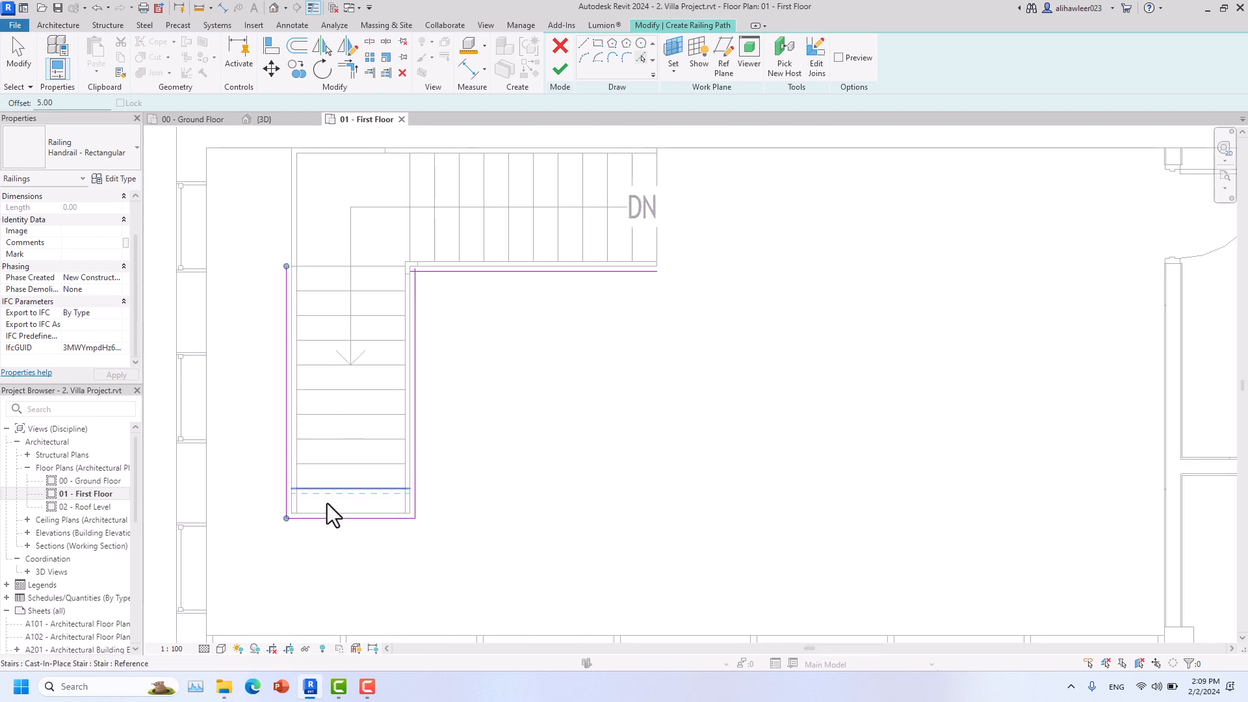
pyautogui.click(294, 230)
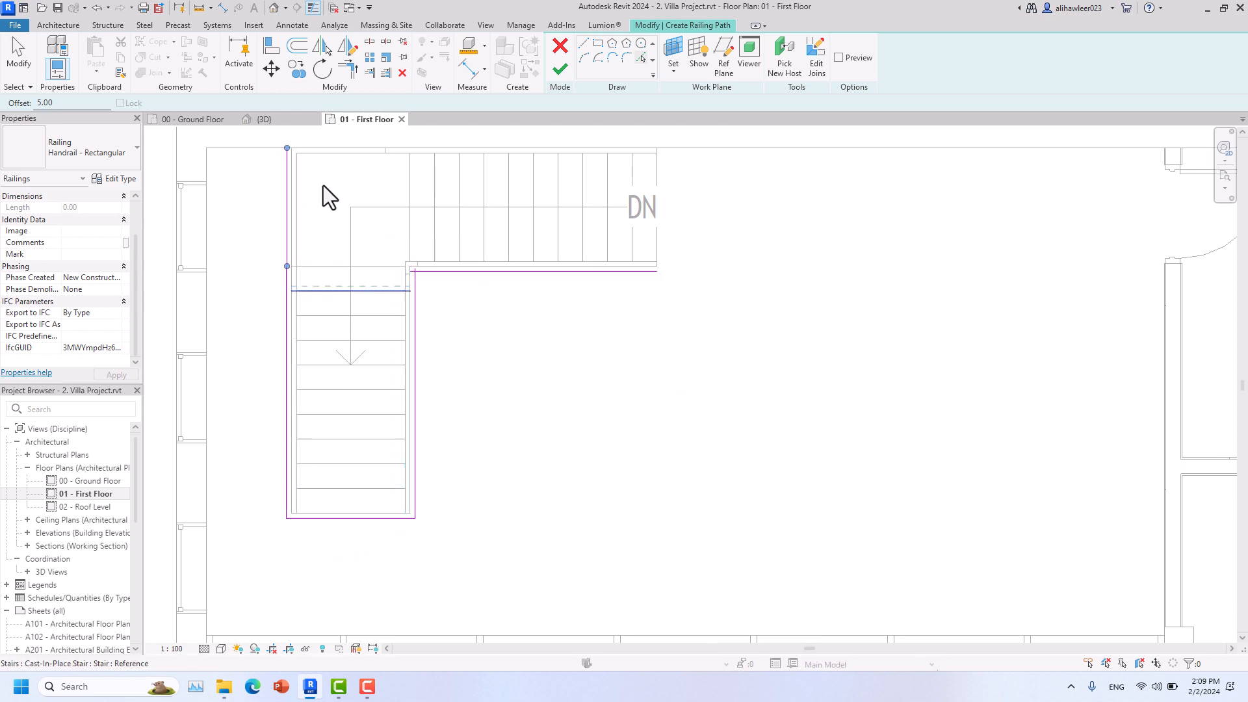
# - Trim the two railing path lines to a clean corner at the inner corner of the L-shaped stair
pyautogui.scroll(5, 279, 280)
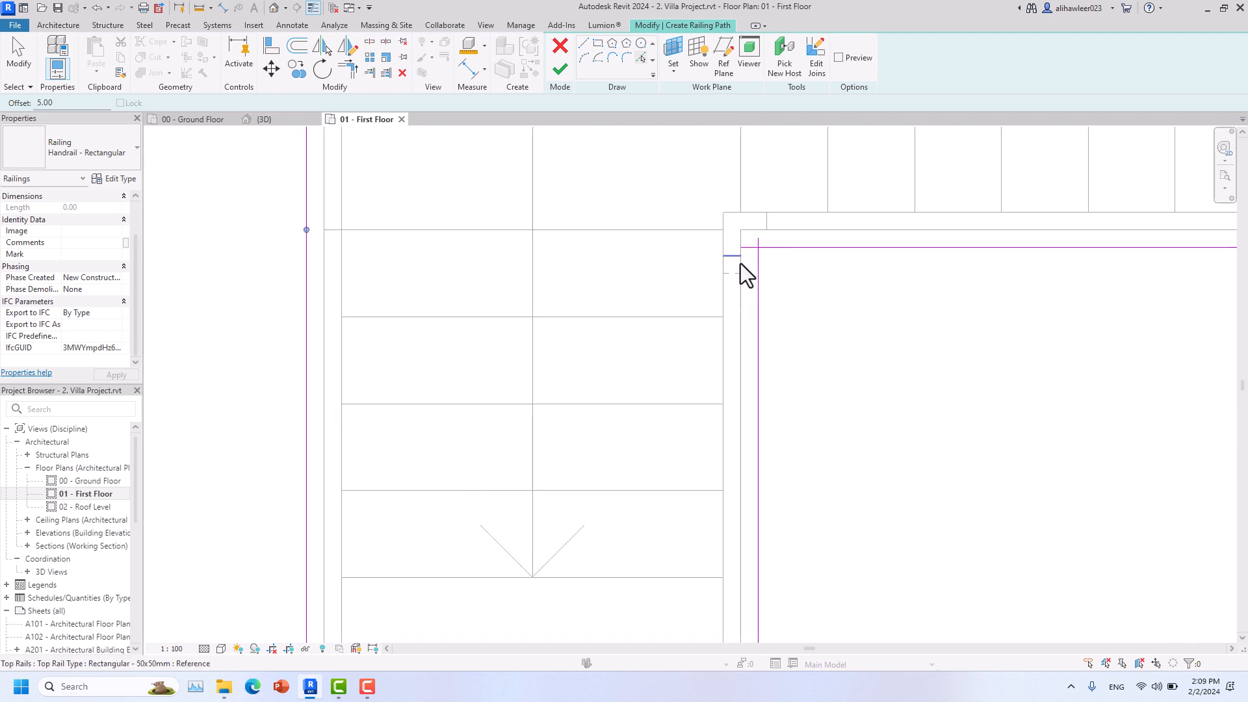
pyautogui.scroll(4, 762, 252)
pyautogui.scroll(-5, 759, 240)
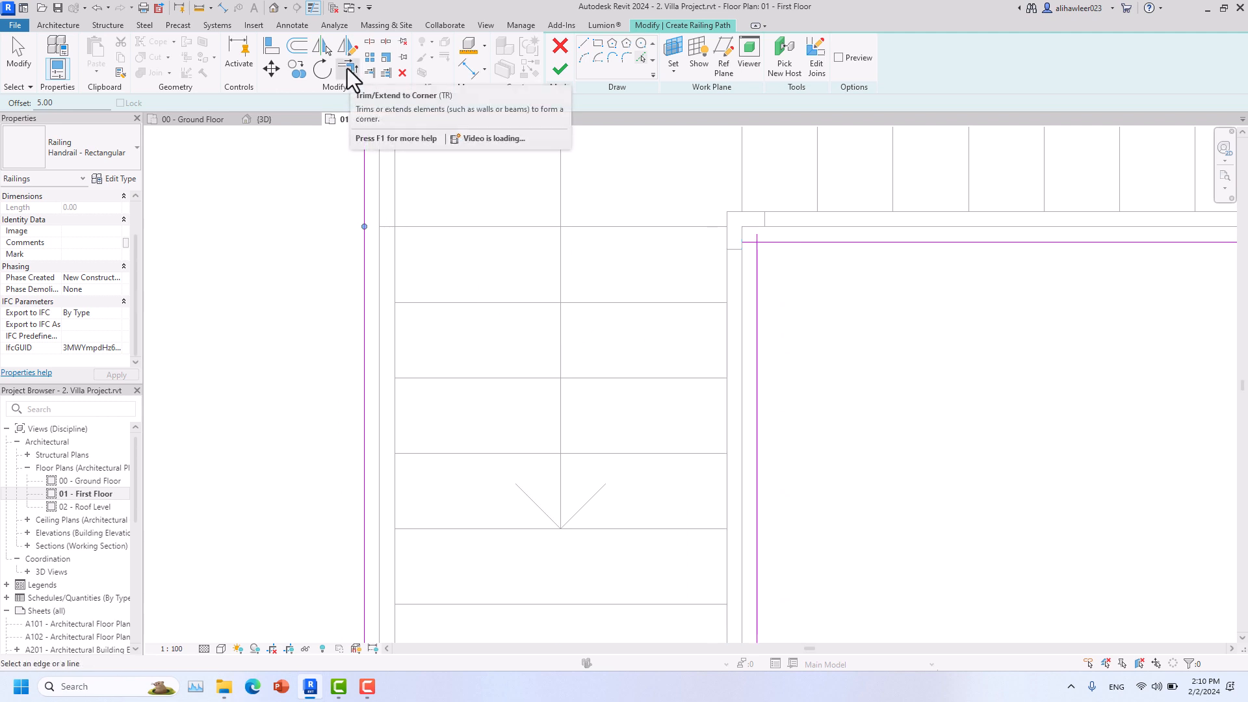
pyautogui.press('t')
pyautogui.press('r')
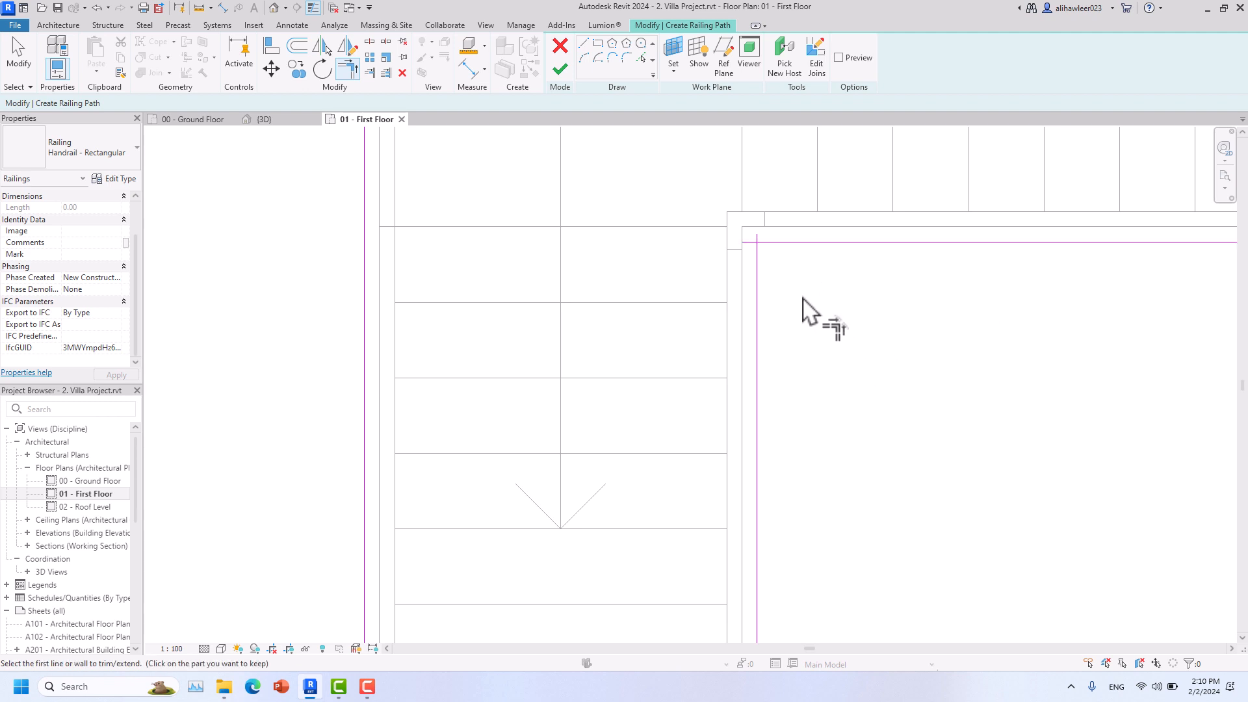
pyautogui.click(756, 238)
pyautogui.click(771, 244)
pyautogui.scroll(-3, 774, 333)
pyautogui.scroll(-2, 840, 354)
pyautogui.moveTo(845, 357); pyautogui.dragTo(657, 392, button='middle')
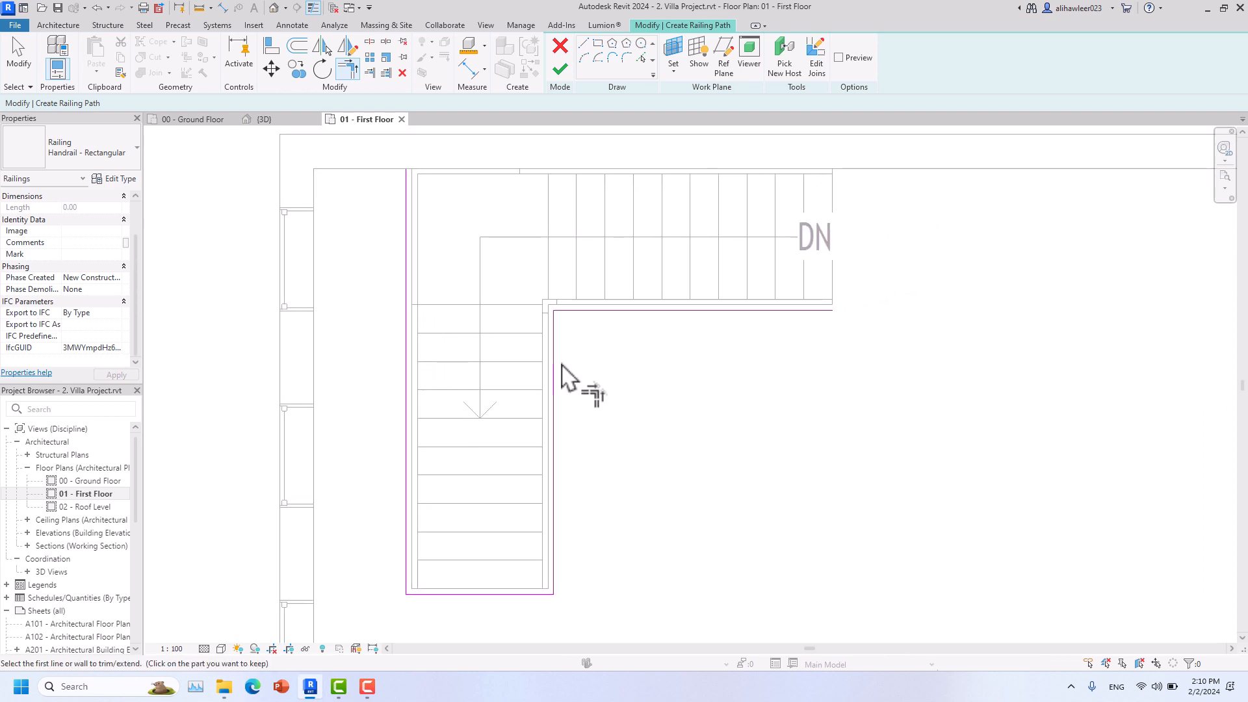
pyautogui.click(21, 58)
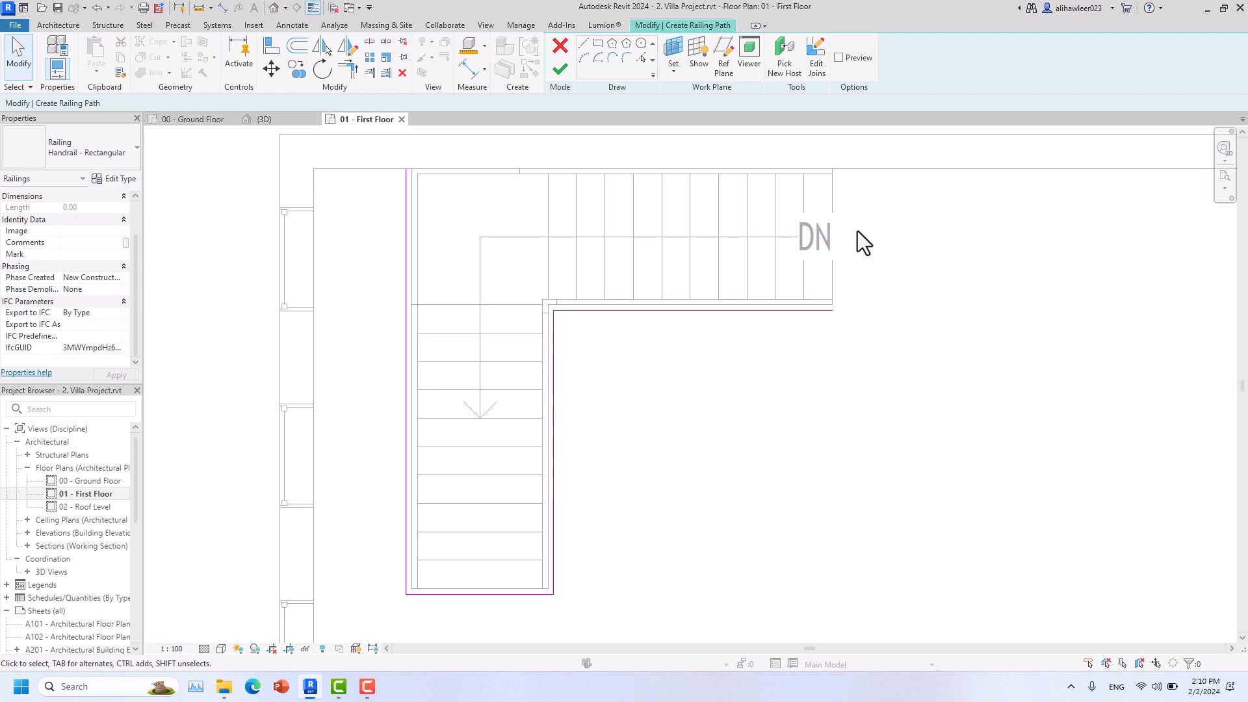
# - Try to finish the railing path sketch around the stair opening
pyautogui.scroll(-2, 857, 231)
pyautogui.moveTo(849, 260); pyautogui.dragTo(548, 266, button='middle')
pyautogui.scroll(-1, 643, 336)
pyautogui.moveTo(645, 338); pyautogui.dragTo(563, 298, button='middle')
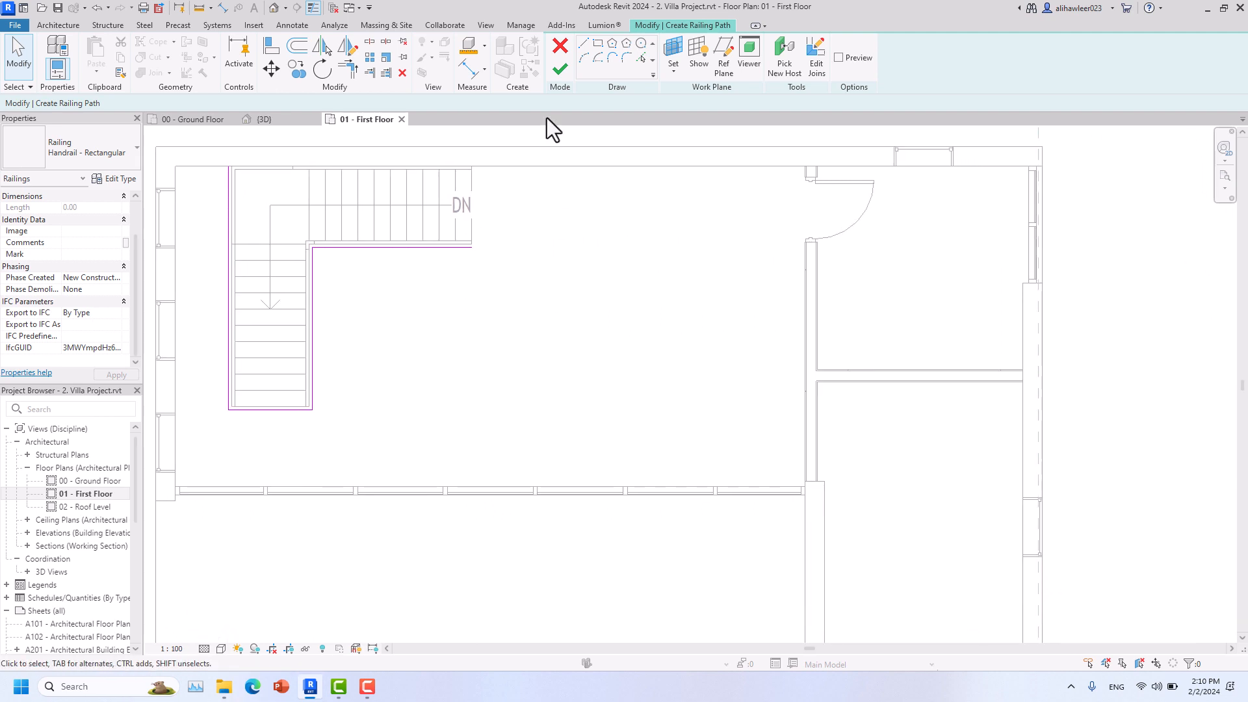
pyautogui.click(557, 70)
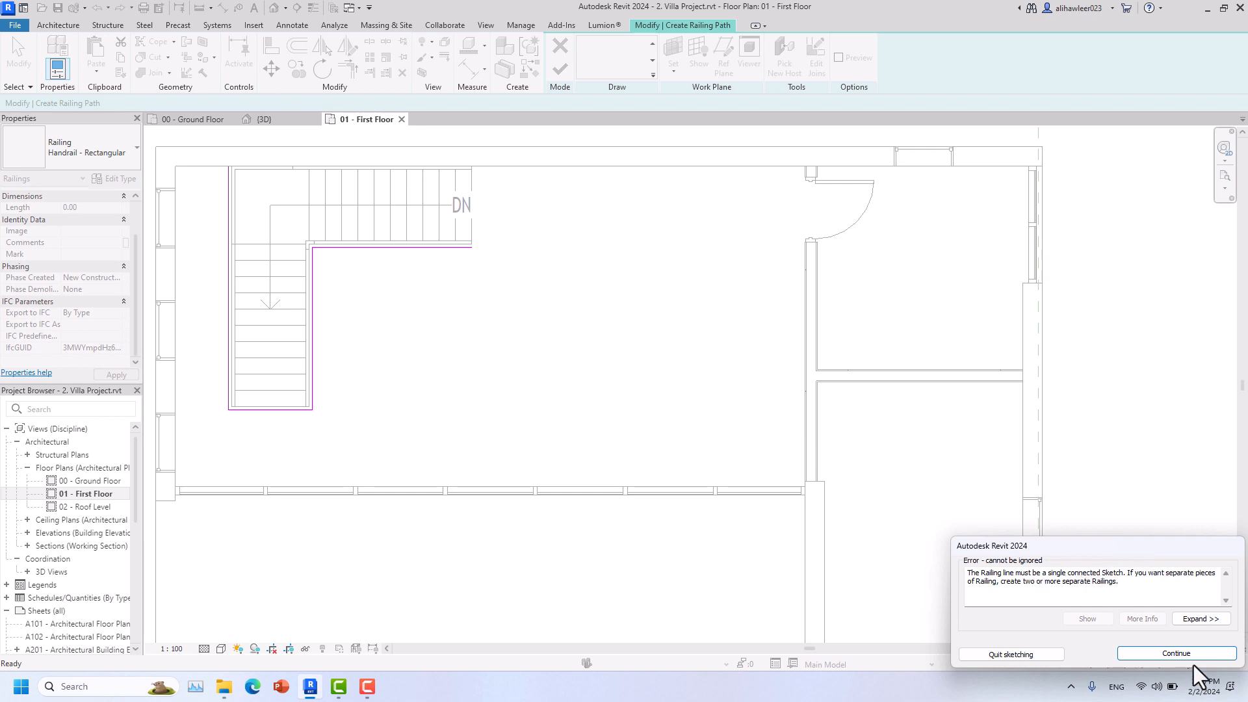
pyautogui.click(1178, 653)
# - Examine the railing path corners at the end of the lower stair flight for gaps
pyautogui.scroll(5, 242, 412)
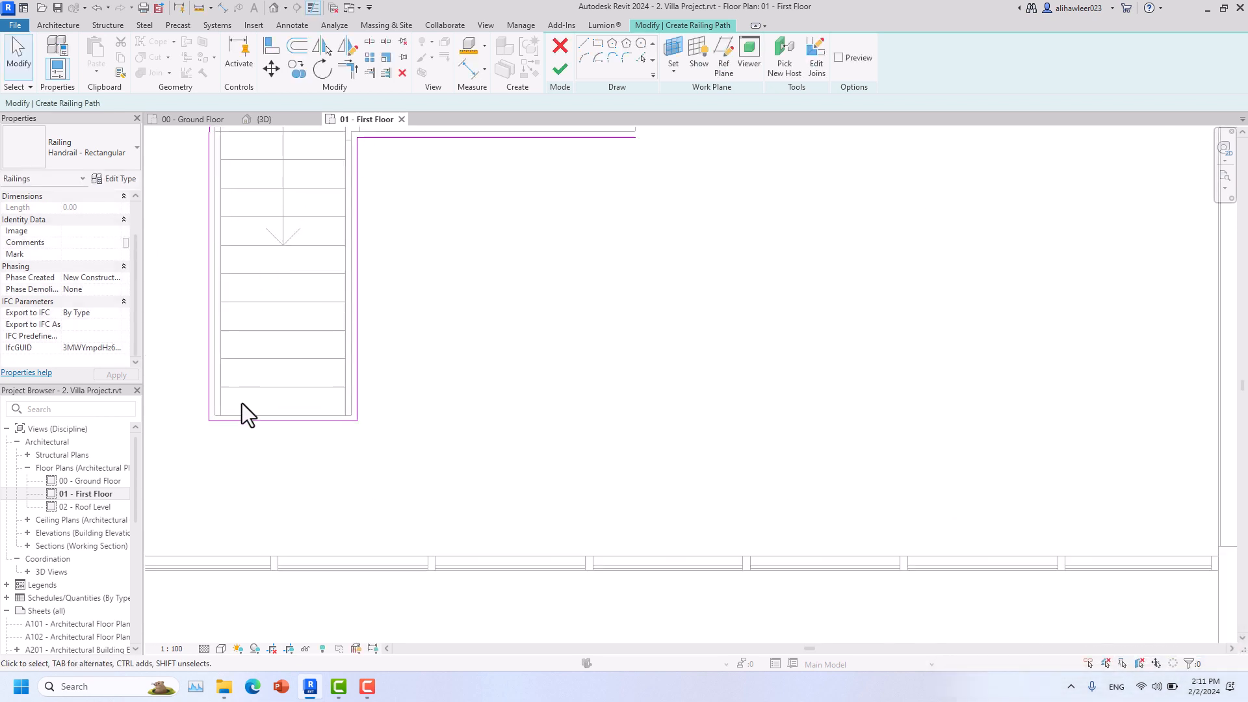
pyautogui.moveTo(355, 476); pyautogui.dragTo(468, 546, button='middle')
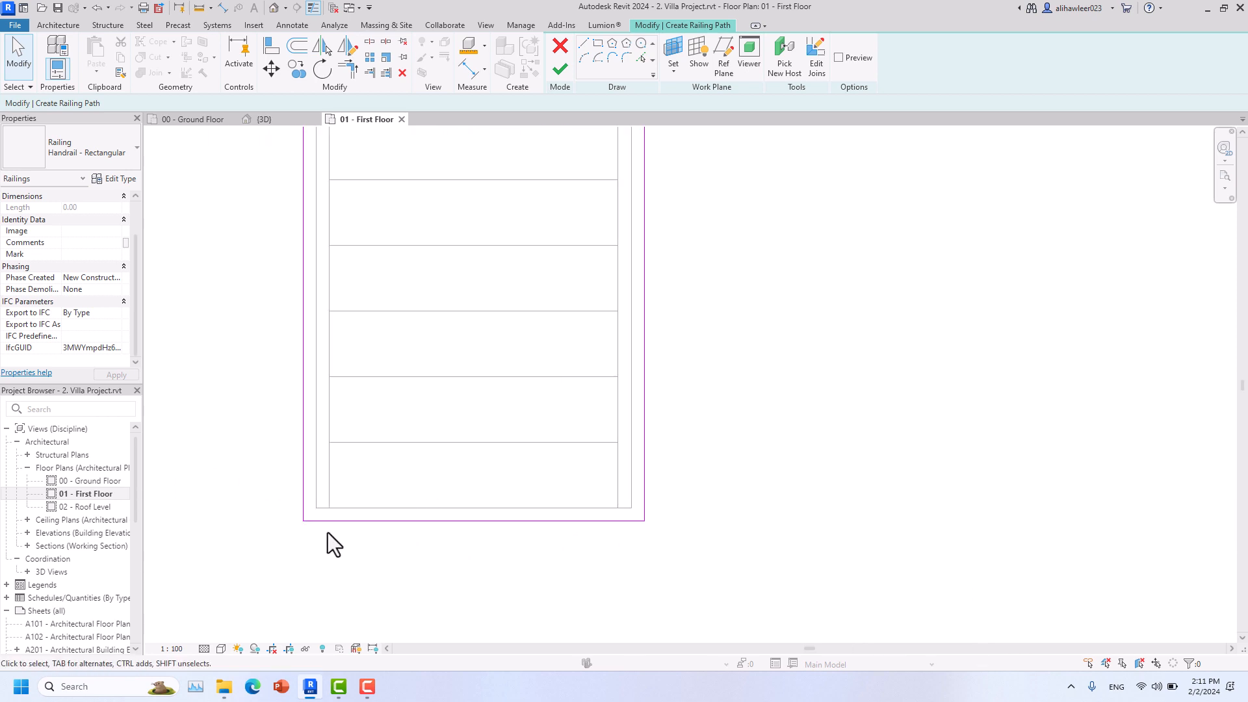
pyautogui.scroll(3, 310, 525)
pyautogui.scroll(4, 309, 525)
pyautogui.scroll(-10, 354, 407)
pyautogui.moveTo(449, 466); pyautogui.dragTo(426, 544, button='middle')
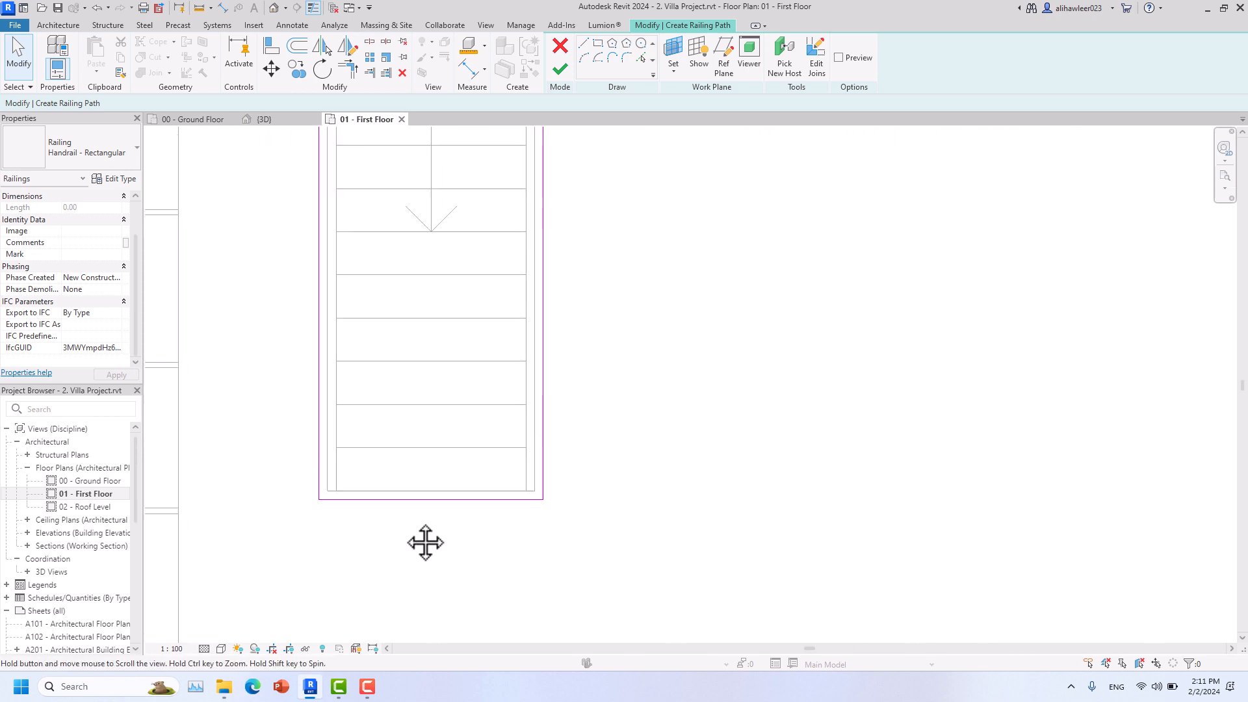
# - Delete the separate path line beside the landing and extend the outer line of the lower flight up to the wall
pyautogui.scroll(-1, 424, 364)
pyautogui.moveTo(424, 355); pyautogui.dragTo(394, 557, button='middle')
pyautogui.scroll(-1, 394, 557)
pyautogui.click(325, 283)
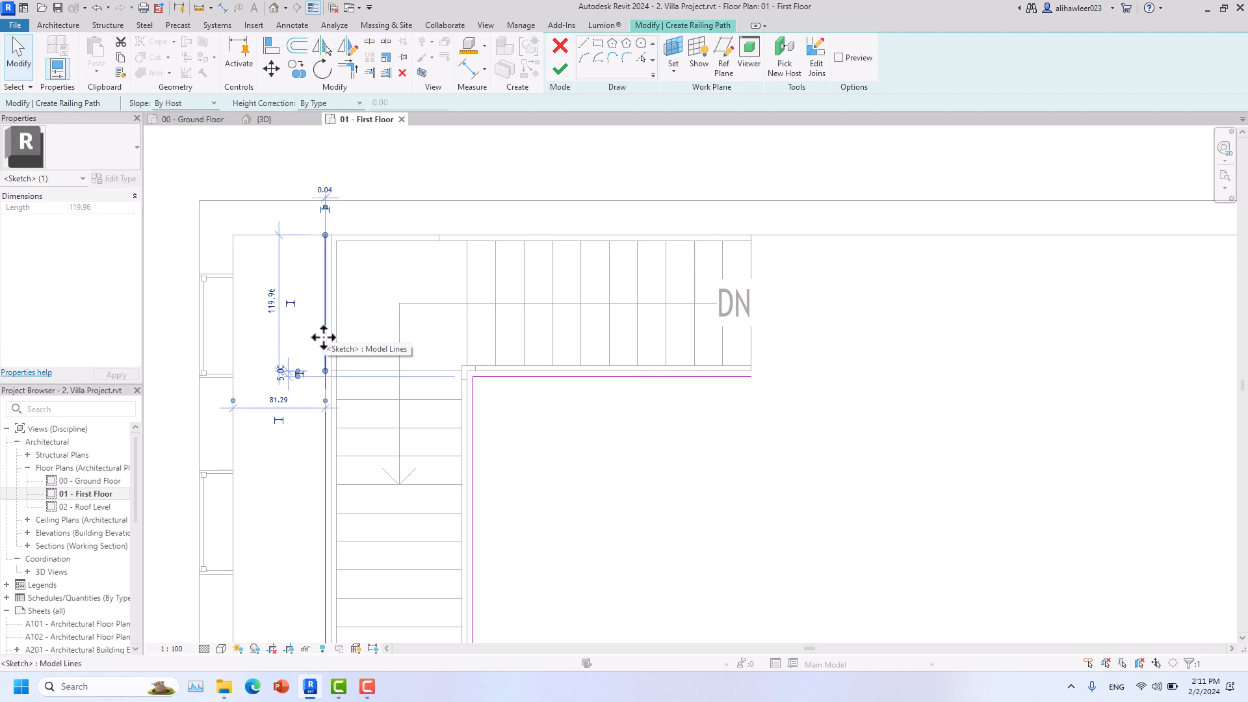
pyautogui.press('Delete')
pyautogui.click(324, 380)
pyautogui.moveTo(324, 375); pyautogui.dragTo(325, 236)
pyautogui.click(530, 180)
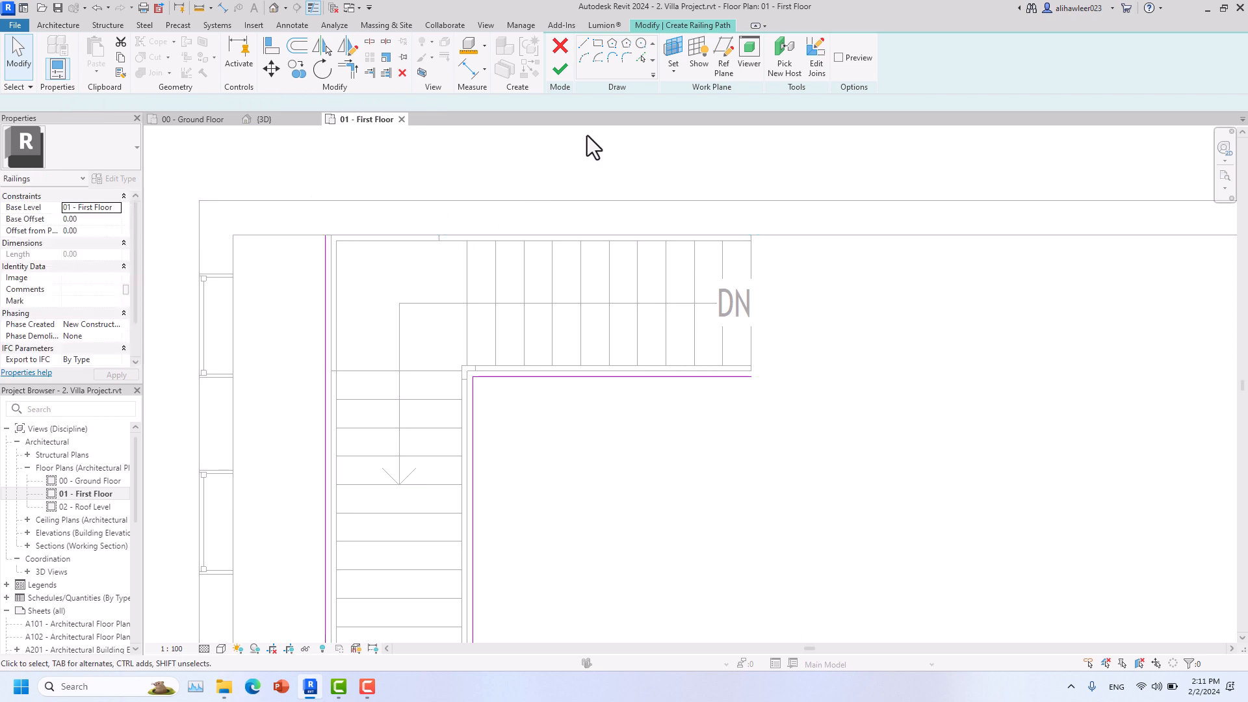
# - Finish the railing sketch and inspect the new first-floor railing in the 3D view
pyautogui.click(560, 69)
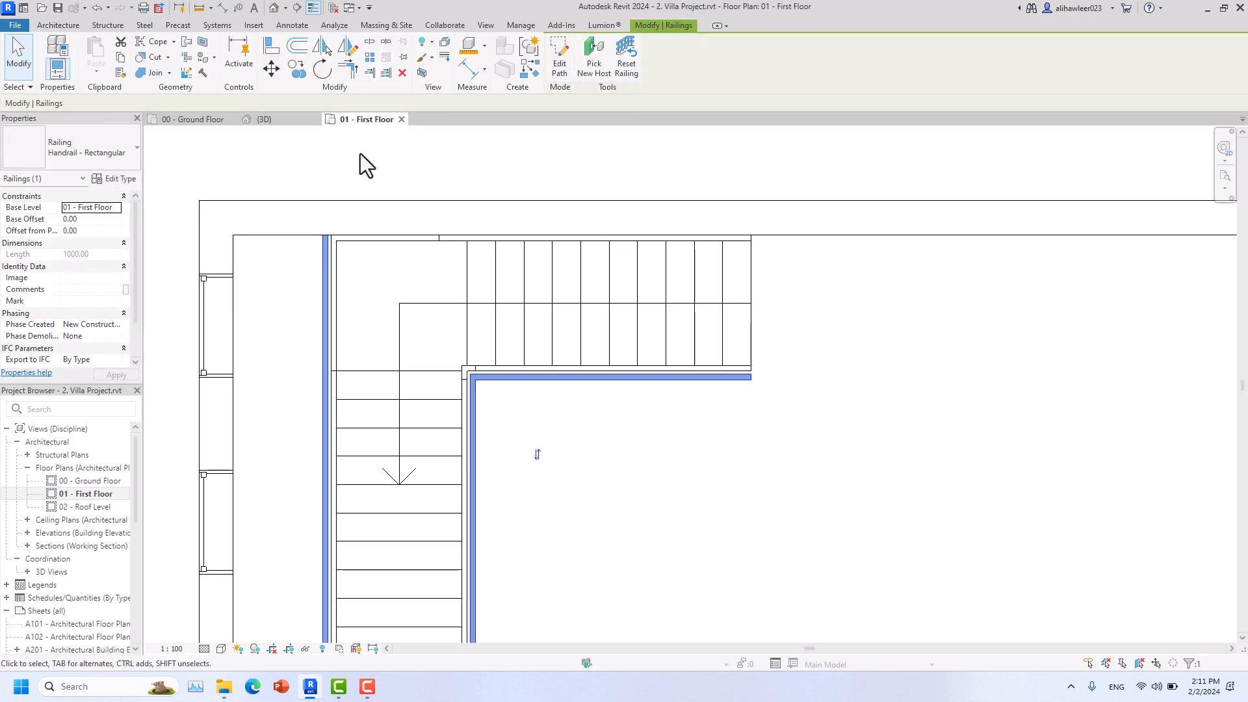
pyautogui.click(252, 119)
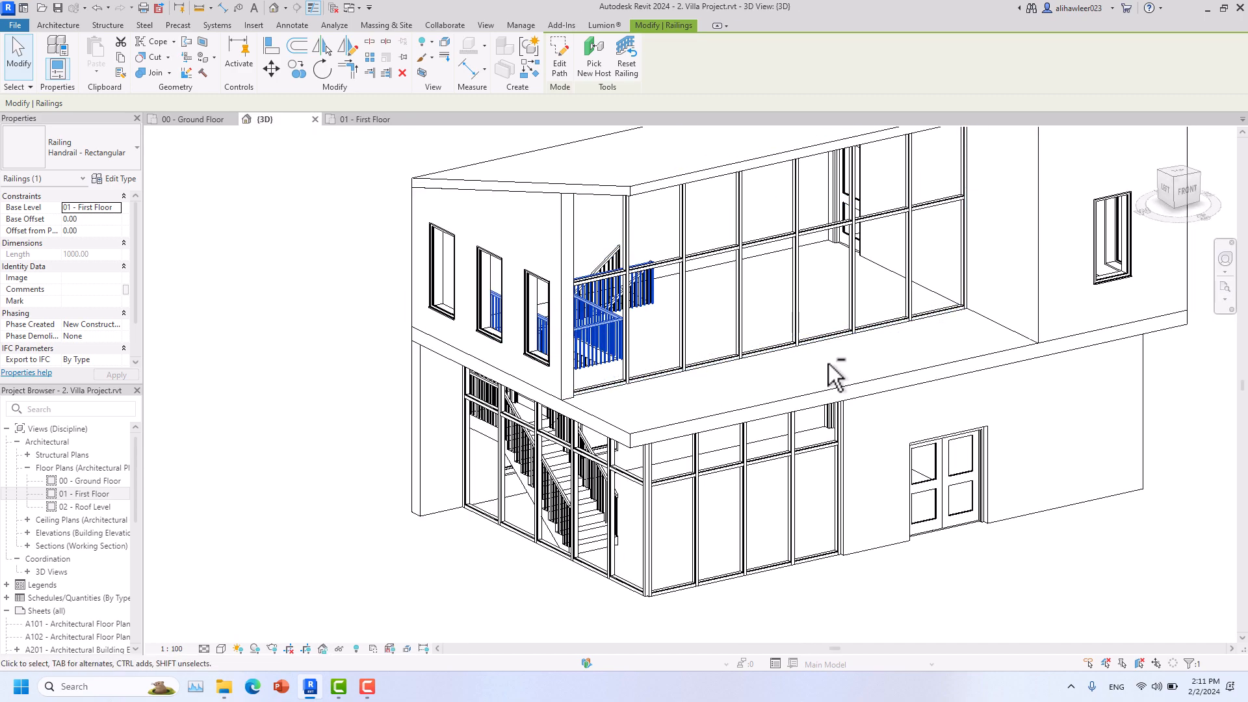
pyautogui.keyDown('shift'); pyautogui.moveTo(726, 373); pyautogui.dragTo(296, 394, button='middle'); pyautogui.keyUp('shift')
pyautogui.click(368, 292)
pyautogui.scroll(2, 503, 296)
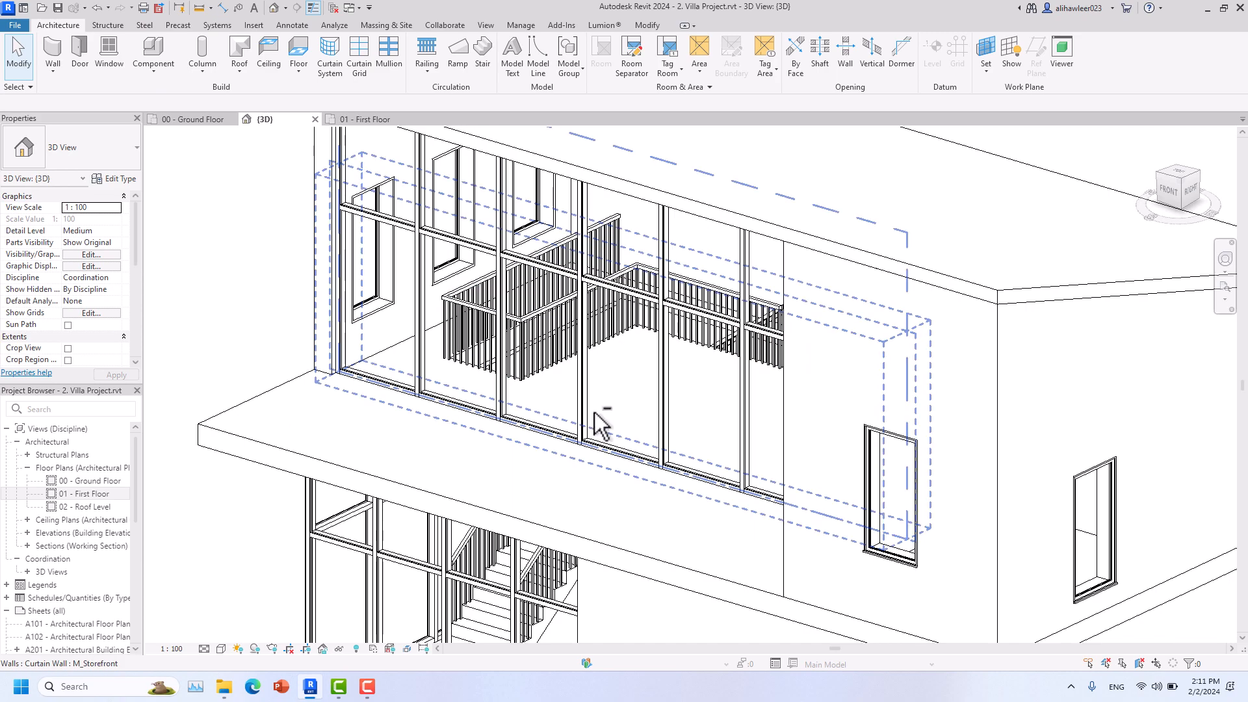
pyautogui.keyDown('shift'); pyautogui.moveTo(595, 413); pyautogui.dragTo(626, 384, button='middle'); pyautogui.keyUp('shift')
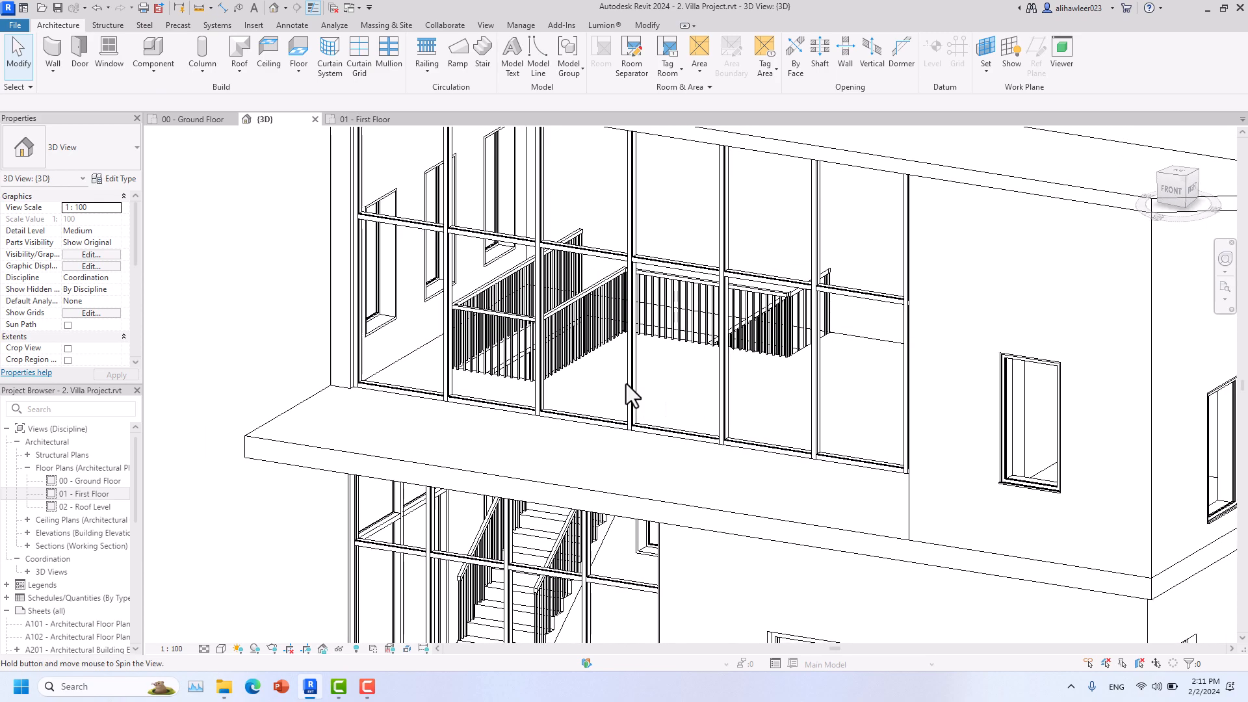
# - Try the 900mm and 900mm Pipe types on the first-floor railing
pyautogui.click(593, 300)
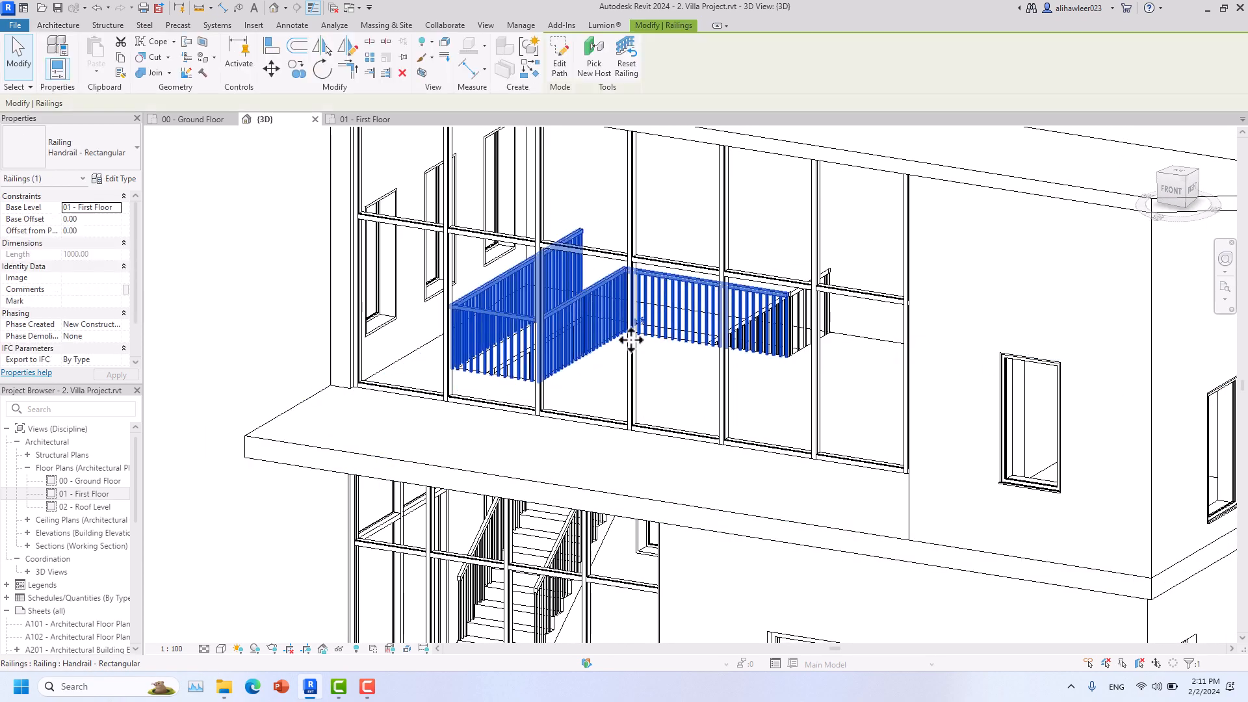
pyautogui.click(70, 155)
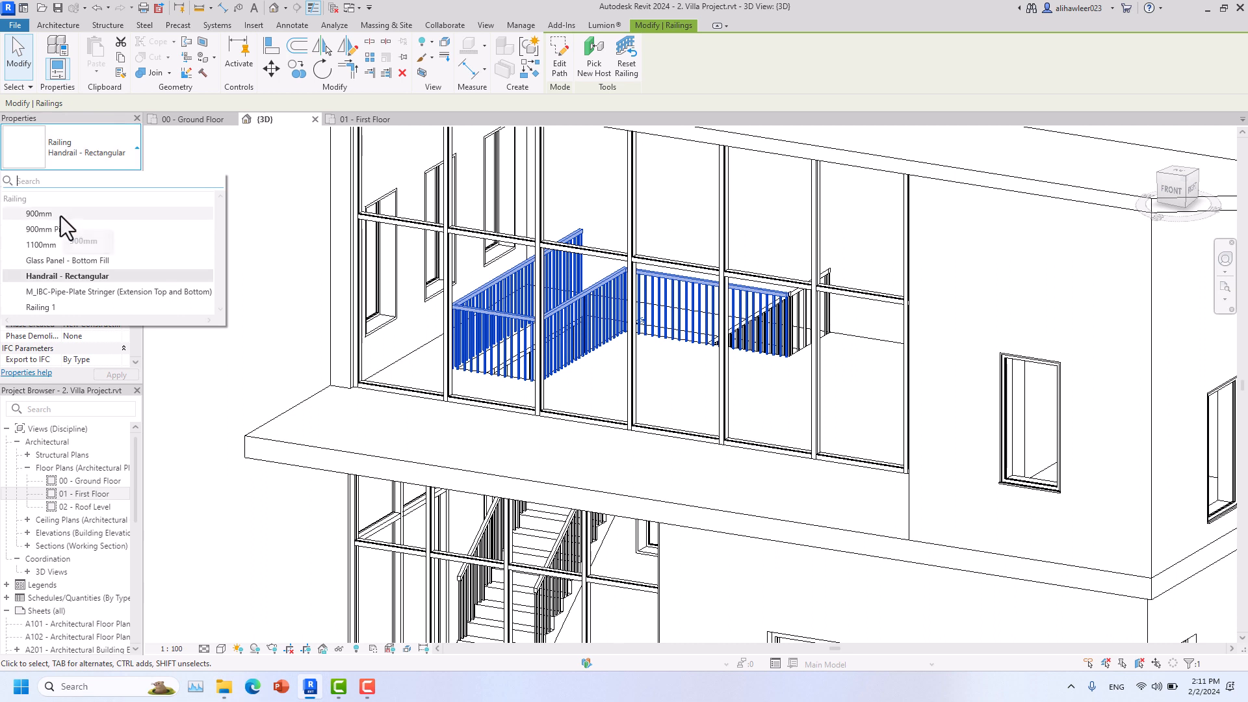
pyautogui.click(60, 216)
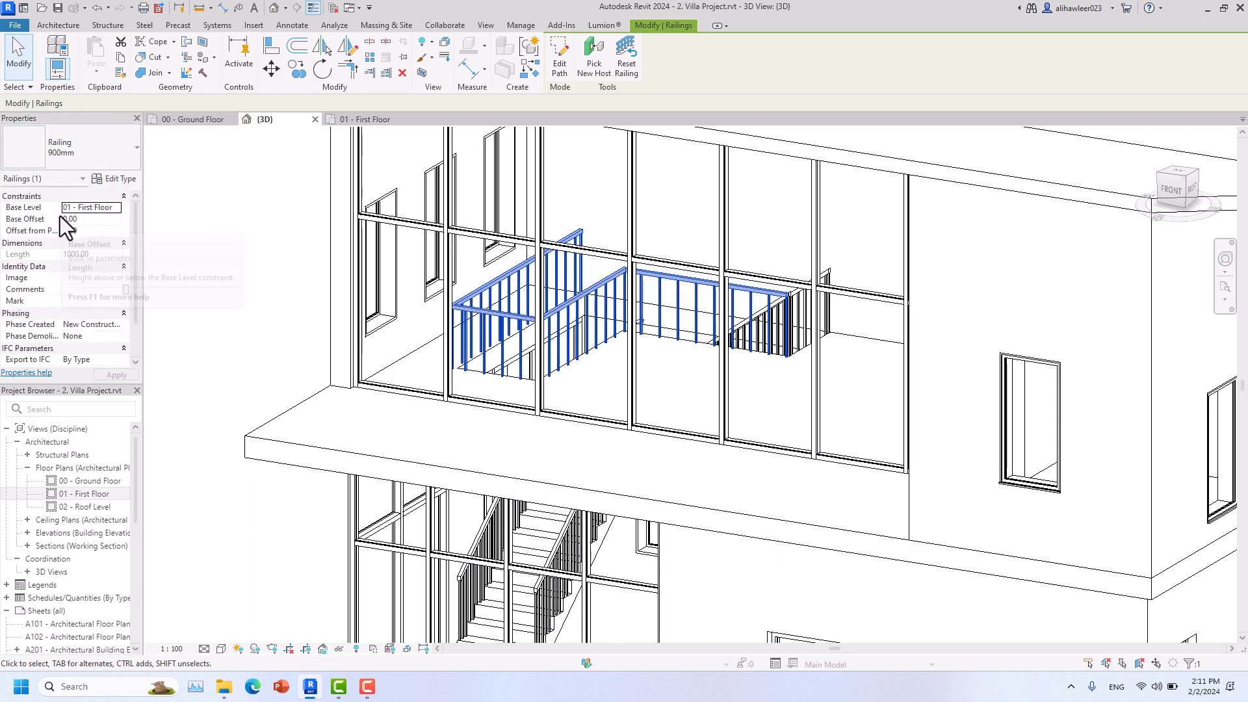
pyautogui.click(98, 147)
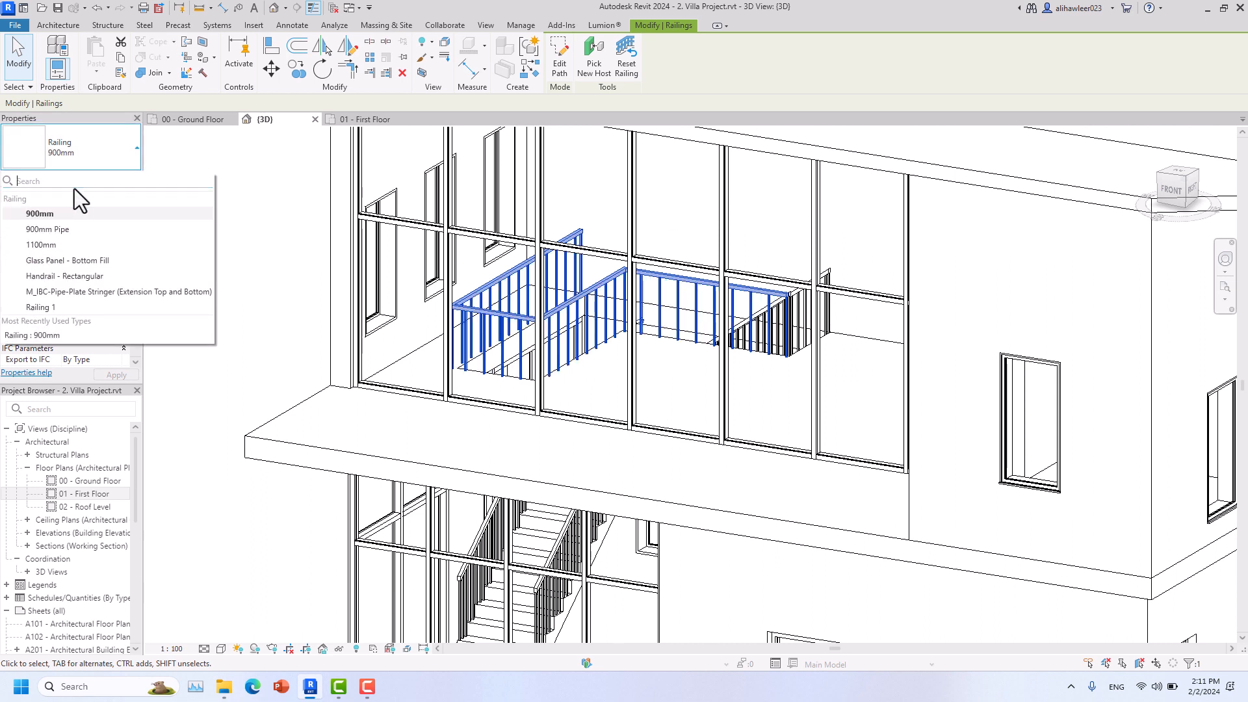
pyautogui.click(61, 229)
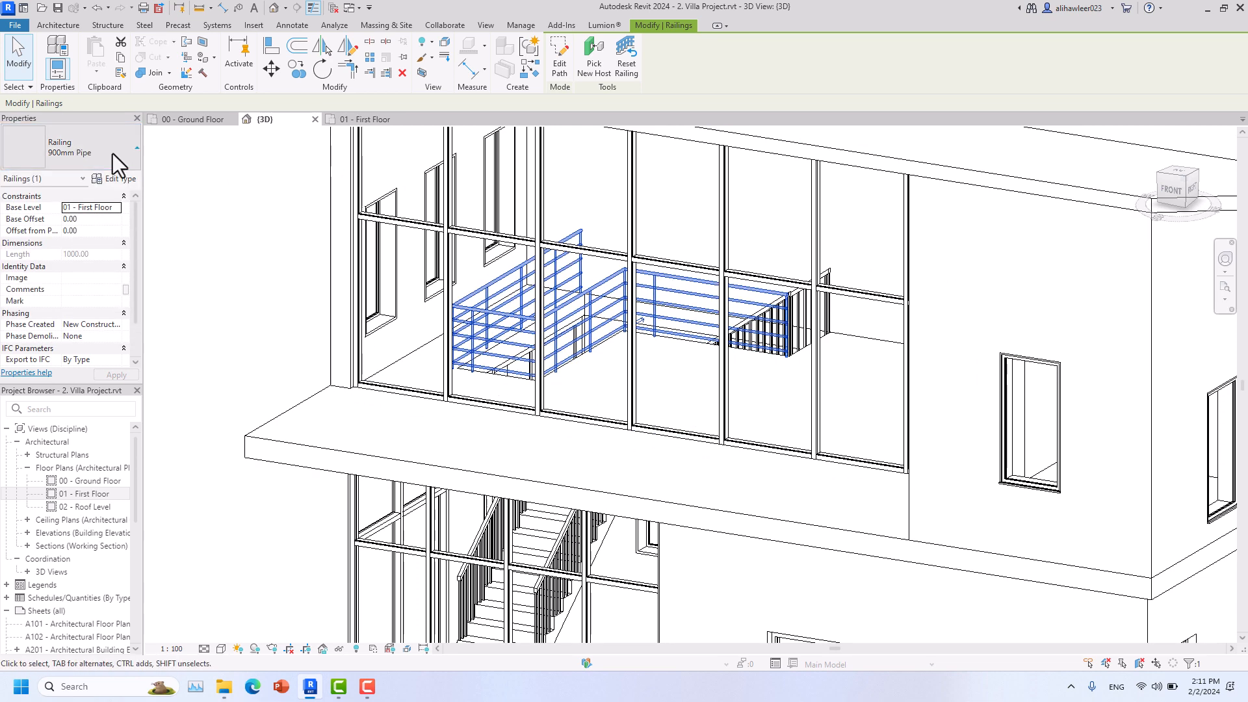
# - Try the 1100mm and Glass Panel - Bottom Fill types on the first-floor railing
pyautogui.click(112, 154)
pyautogui.click(67, 245)
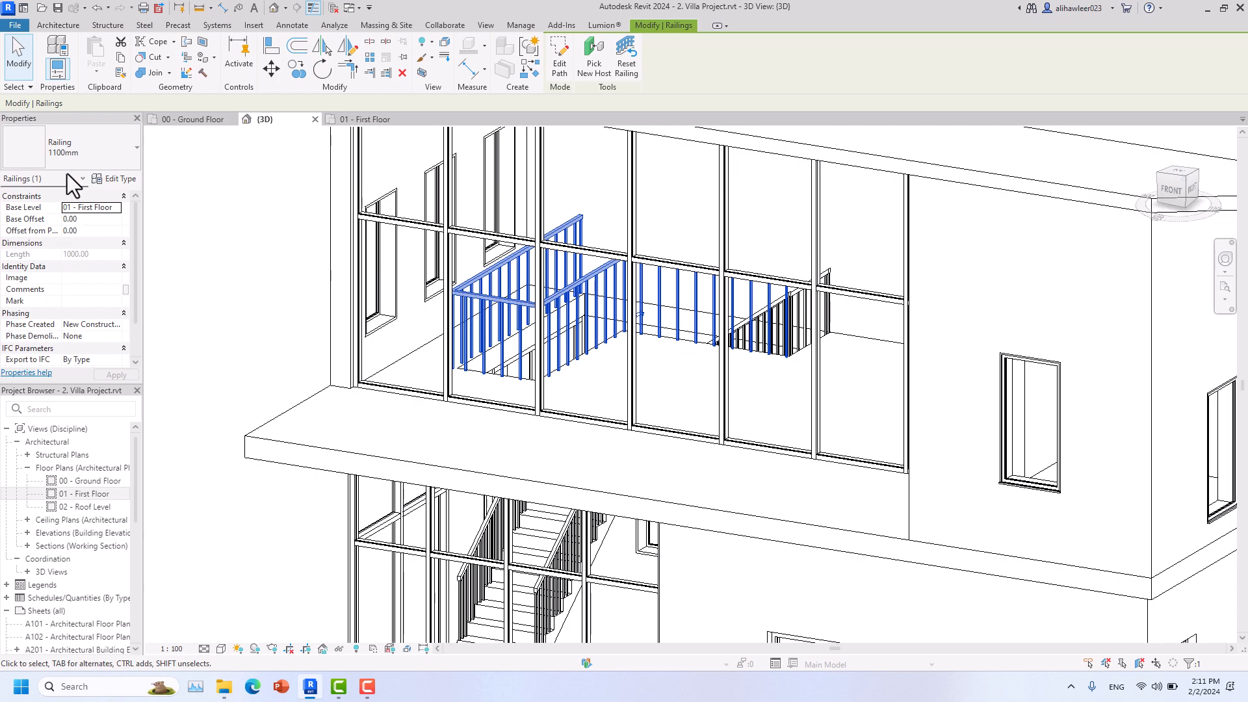
pyautogui.click(76, 158)
pyautogui.click(74, 264)
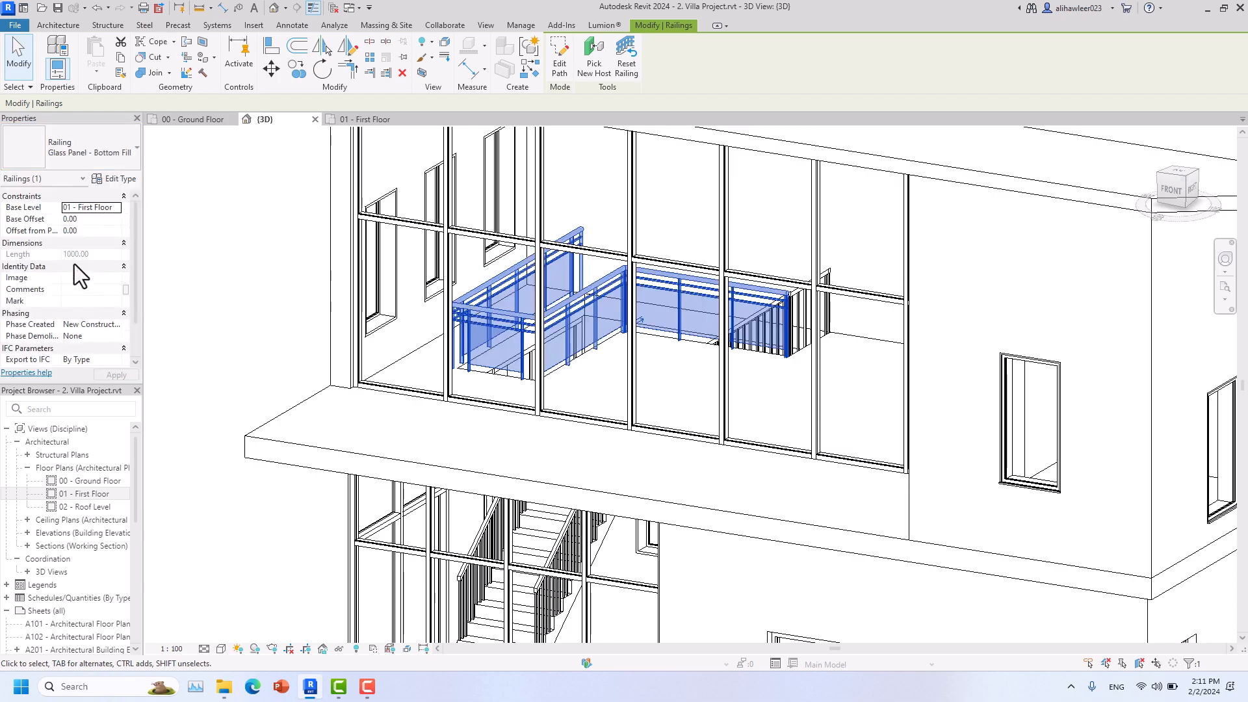
pyautogui.click(234, 308)
pyautogui.keyDown('shift'); pyautogui.moveTo(390, 406); pyautogui.dragTo(485, 325, button='middle'); pyautogui.keyUp('shift')
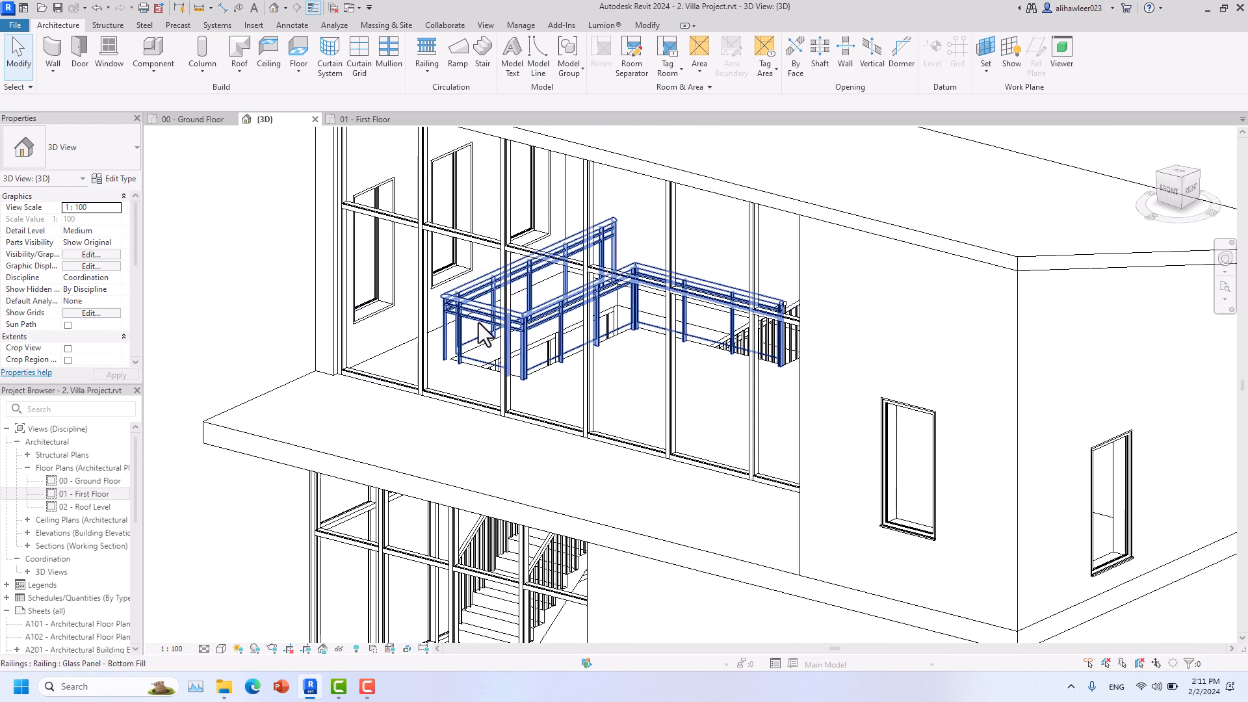
# - Try the Handrail - Rectangular and M_IBC-Pipe-Plate Stringer (Extension Top and Bottom) types on the first-floor railing
pyautogui.click(478, 322)
pyautogui.click(93, 172)
pyautogui.click(87, 283)
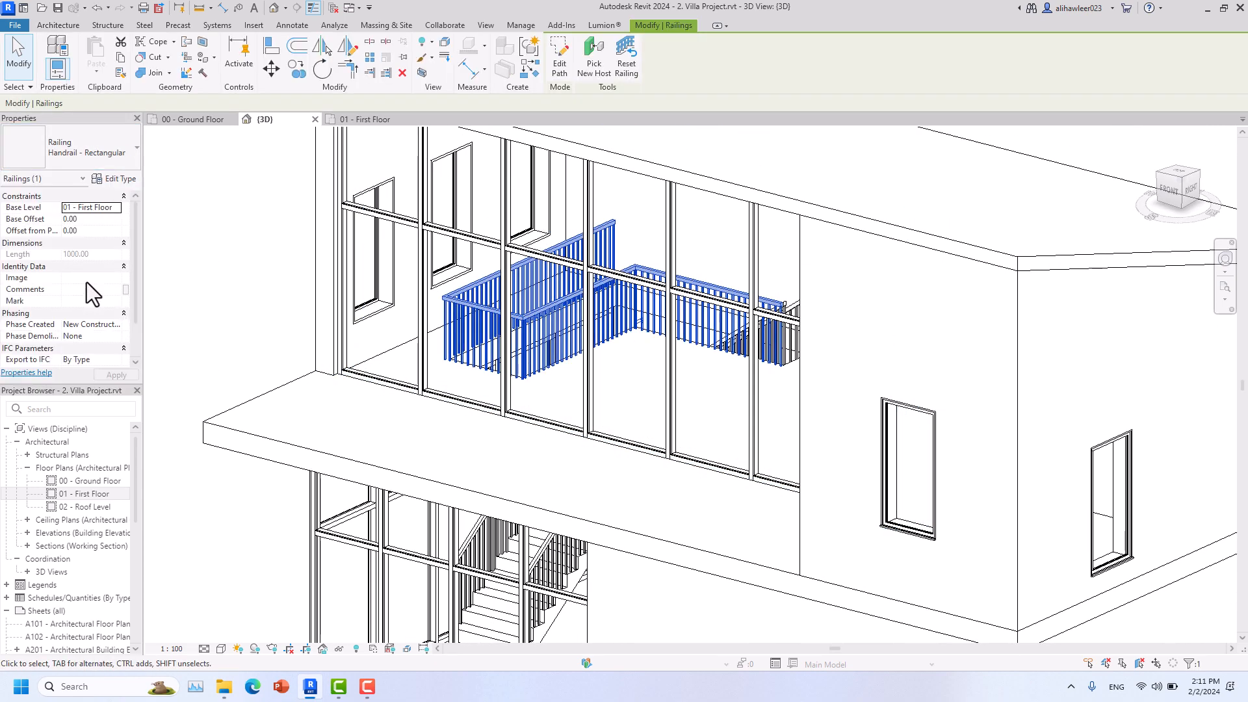
pyautogui.click(116, 148)
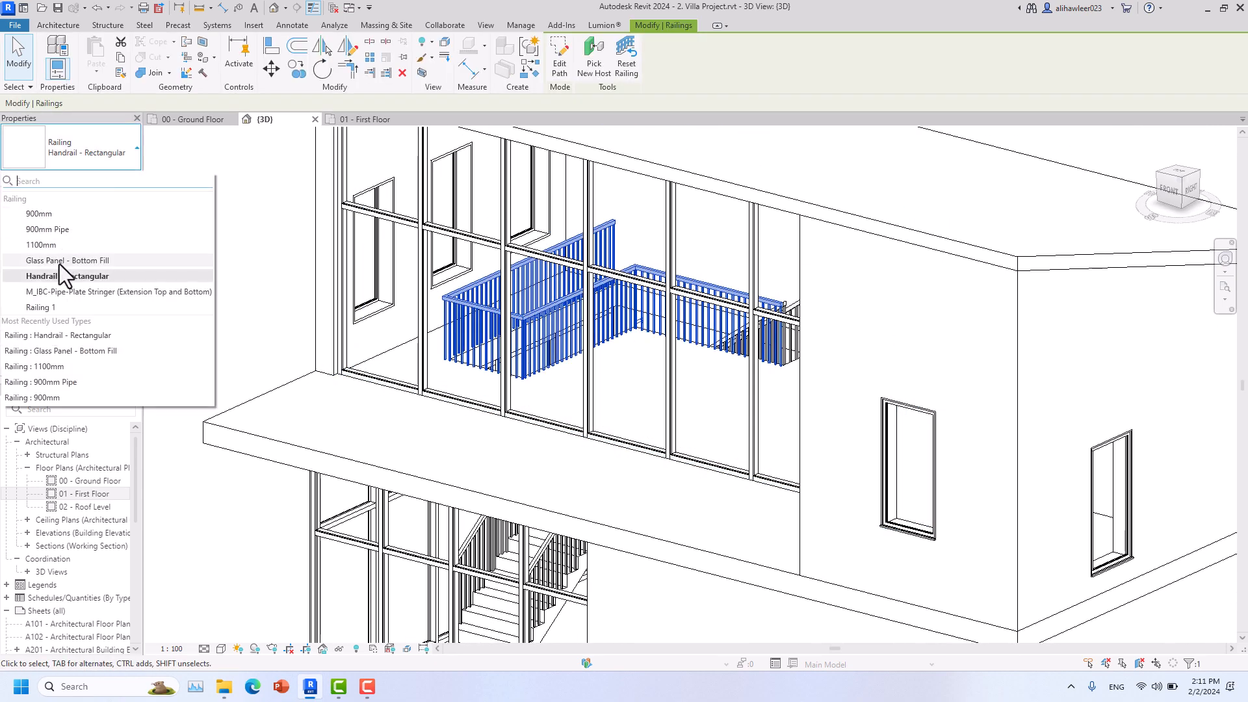
pyautogui.click(53, 290)
pyautogui.click(252, 313)
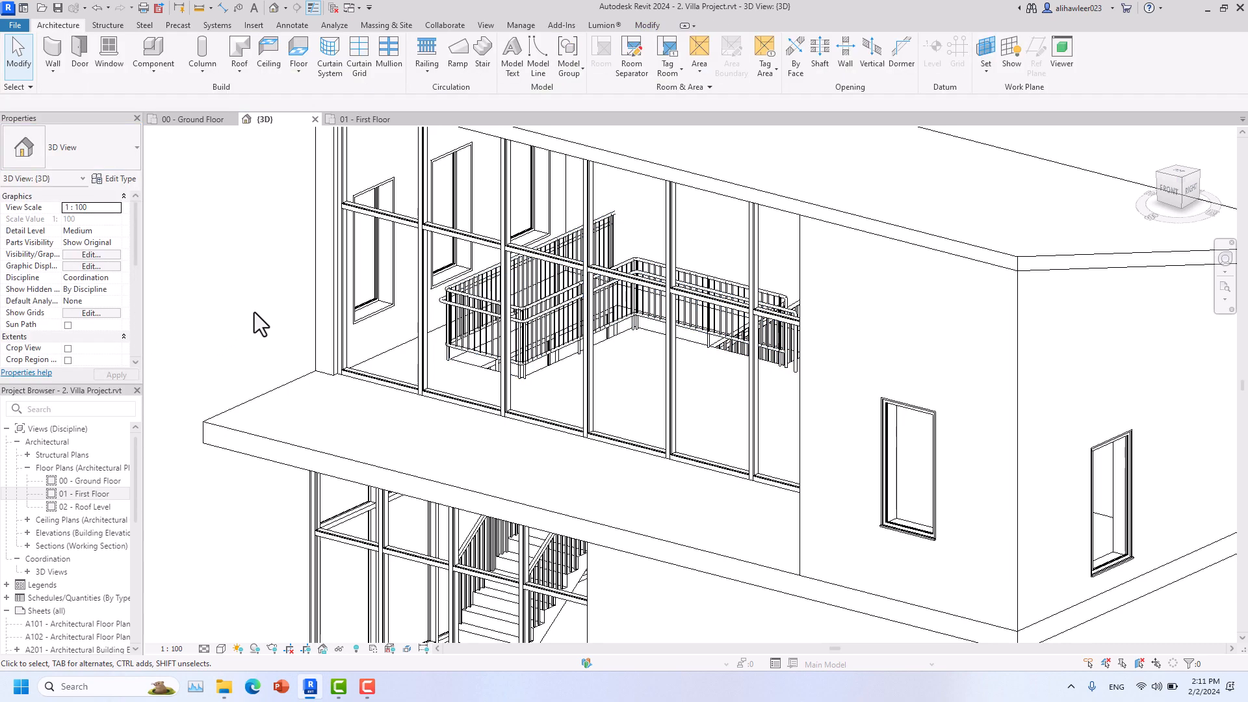
pyautogui.keyDown('shift'); pyautogui.moveTo(374, 328); pyautogui.dragTo(451, 345, button='middle'); pyautogui.keyUp('shift')
# - Try the Railing 1 type on the first-floor railing
pyautogui.click(533, 329)
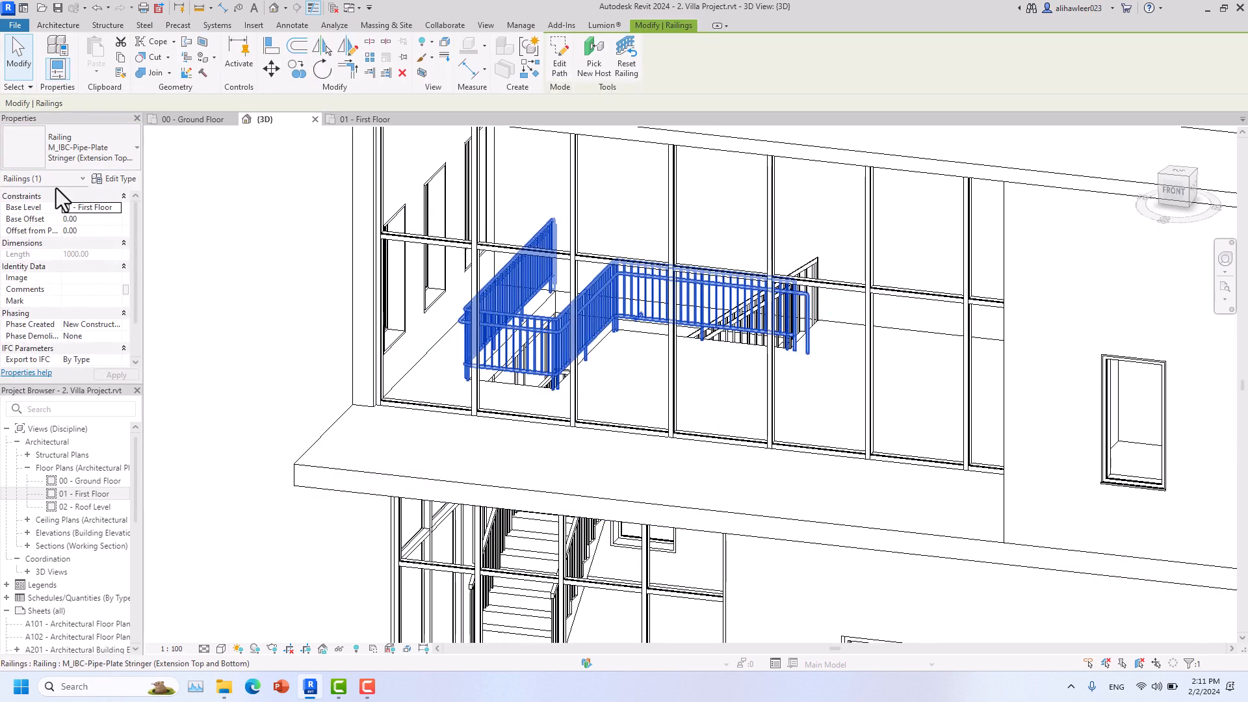
pyautogui.click(63, 156)
pyautogui.click(34, 306)
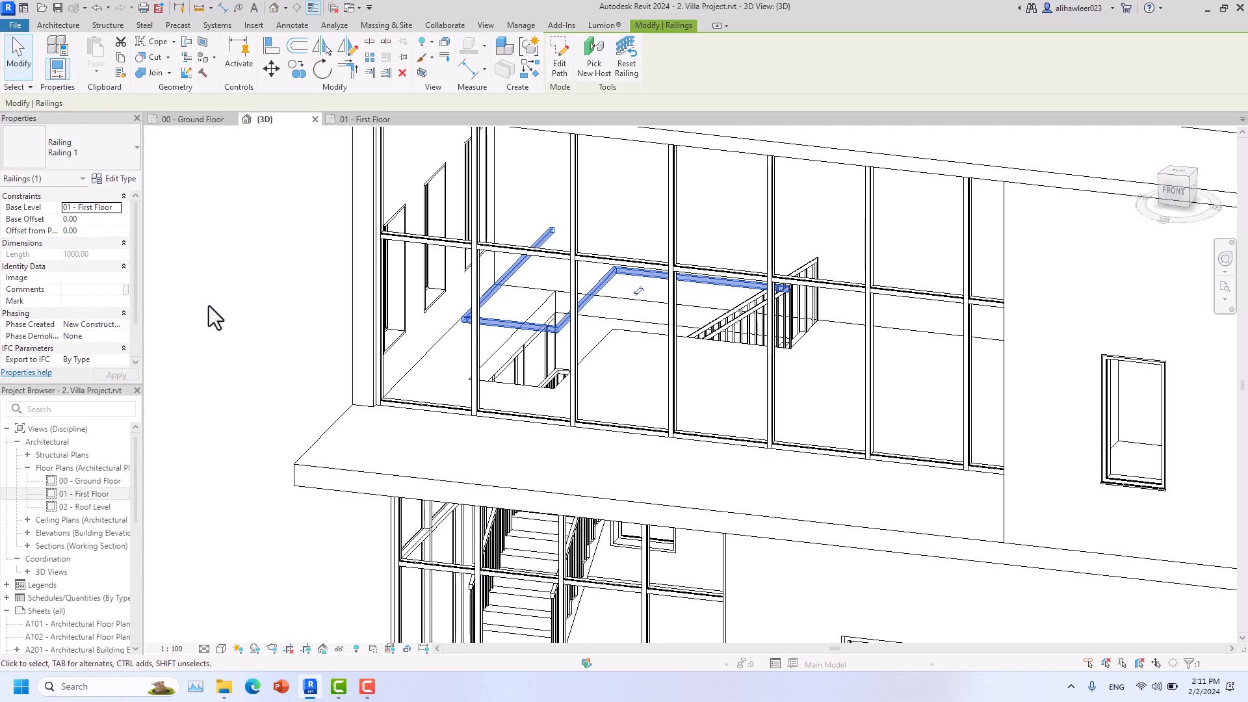
pyautogui.keyDown('shift'); pyautogui.moveTo(544, 389); pyautogui.dragTo(501, 351, button='middle'); pyautogui.keyUp('shift')
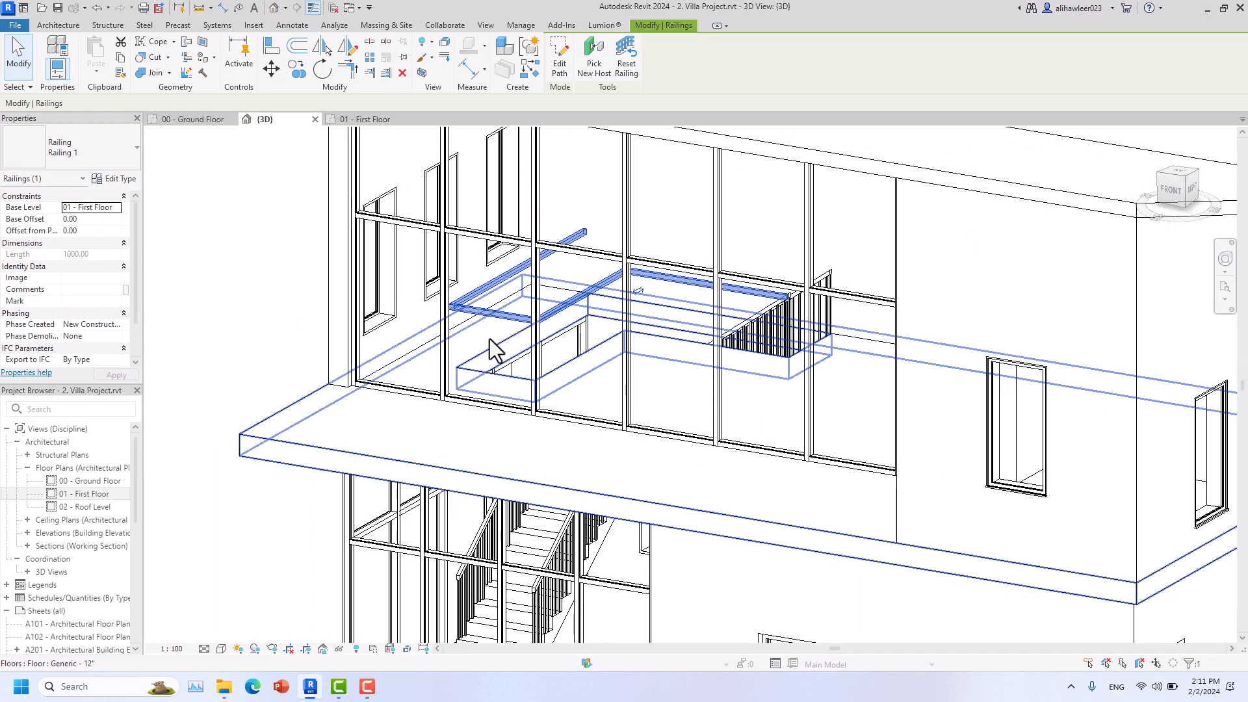
# - Switch the first-floor railing to the 900mm type, followed by Glass Panel - Bottom Fill
pyautogui.click(80, 163)
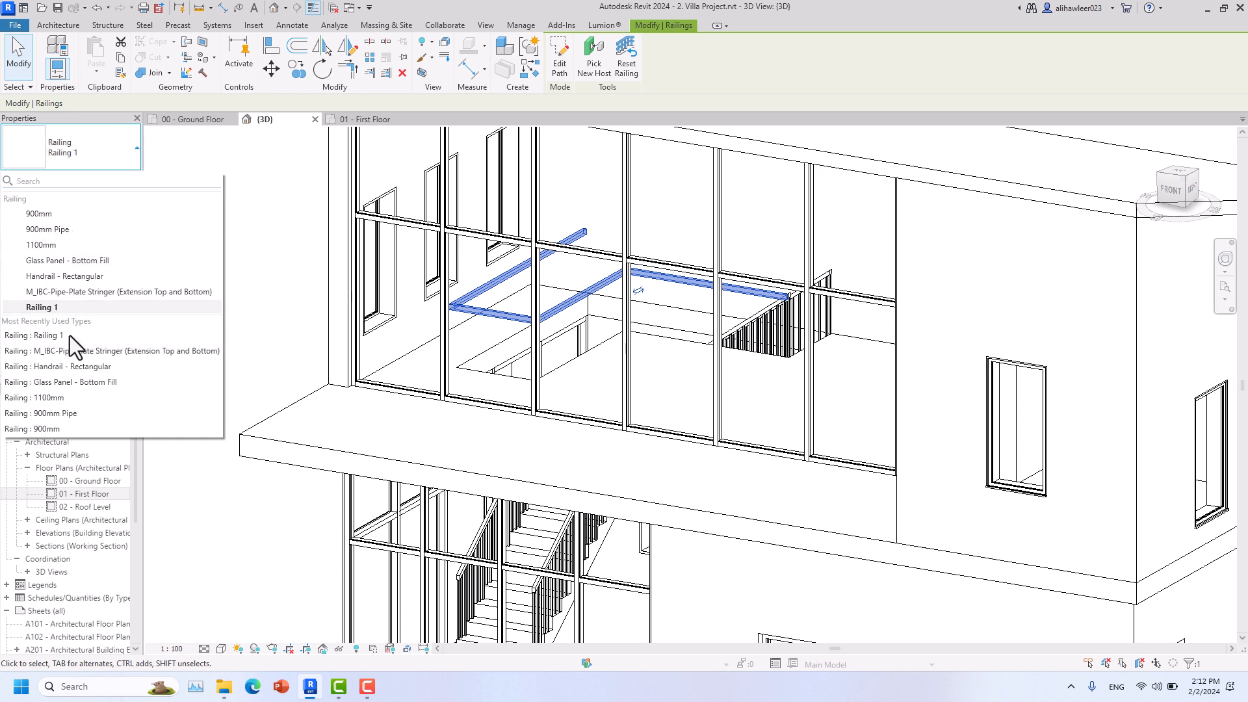
pyautogui.click(64, 220)
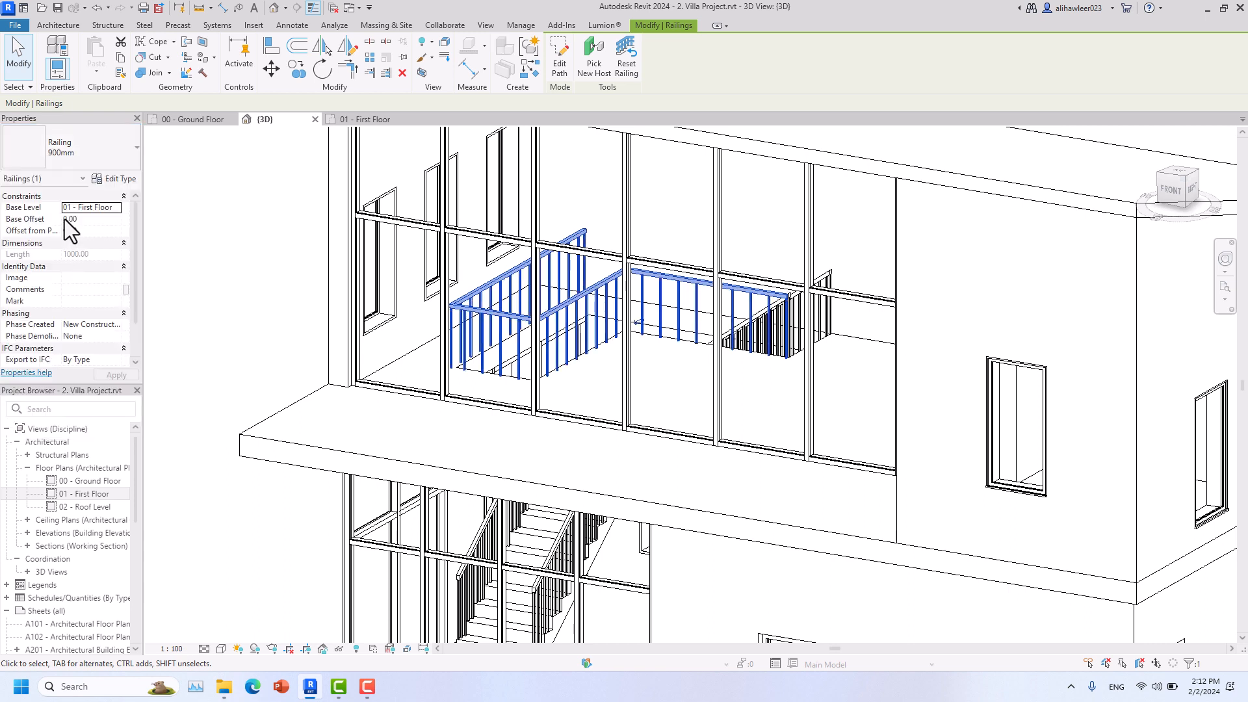
pyautogui.click(91, 162)
pyautogui.click(61, 258)
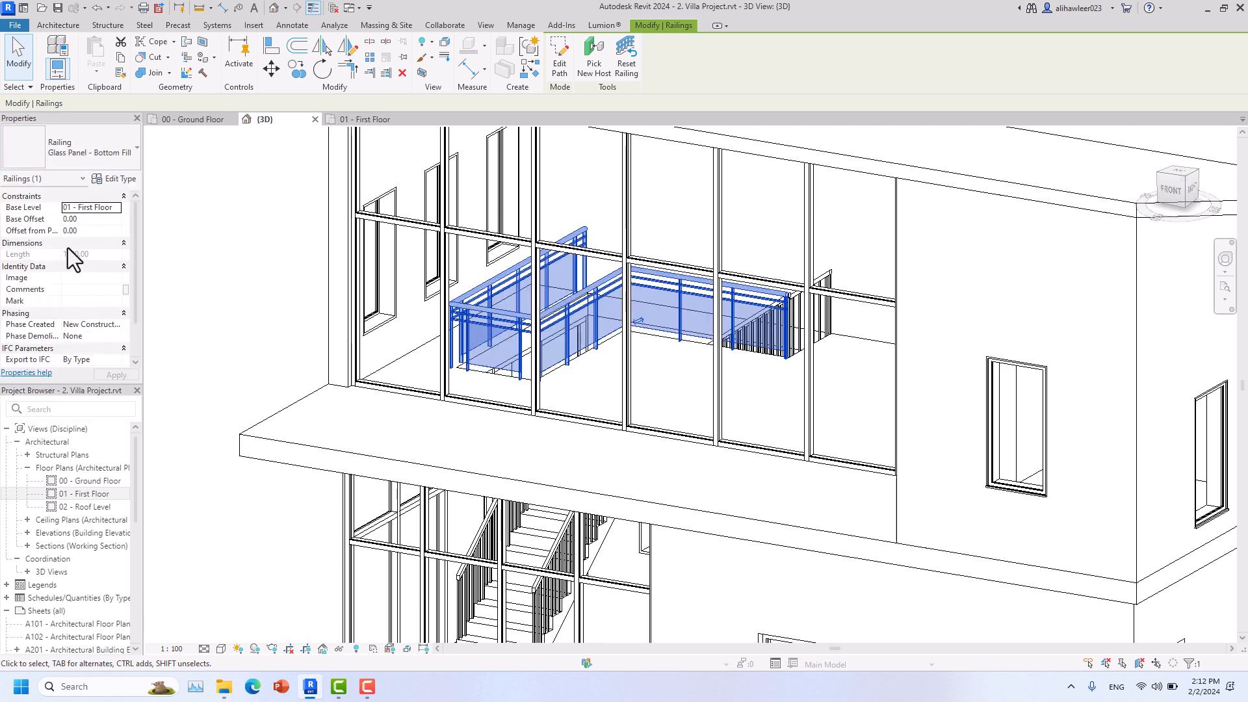
# - Set the first-floor railing's type to 1100mm
pyautogui.click(80, 153)
pyautogui.click(48, 247)
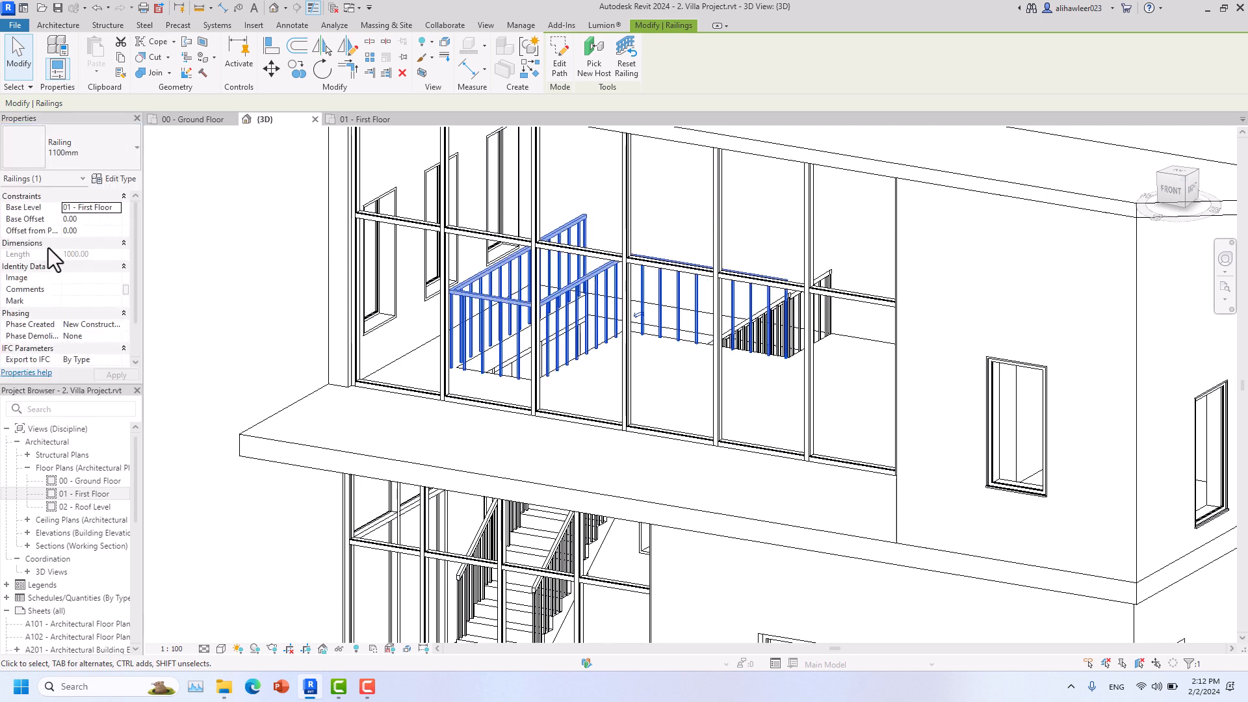
pyautogui.click(63, 158)
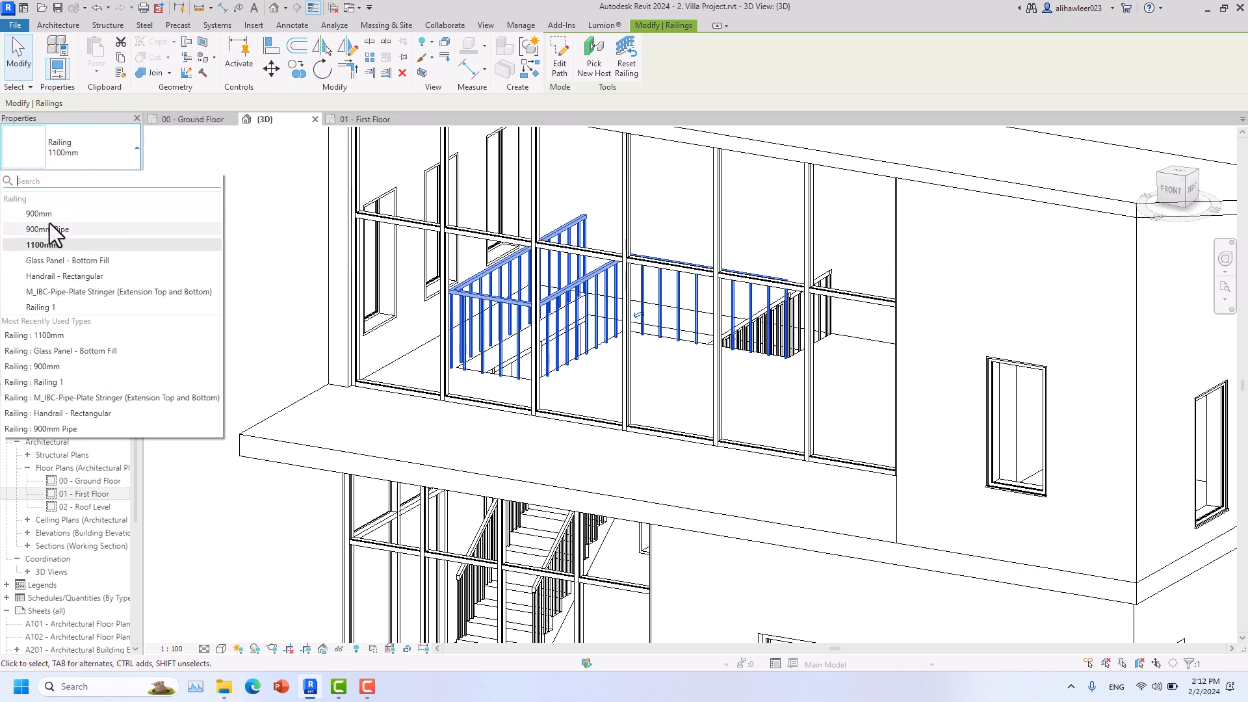
pyautogui.click(50, 247)
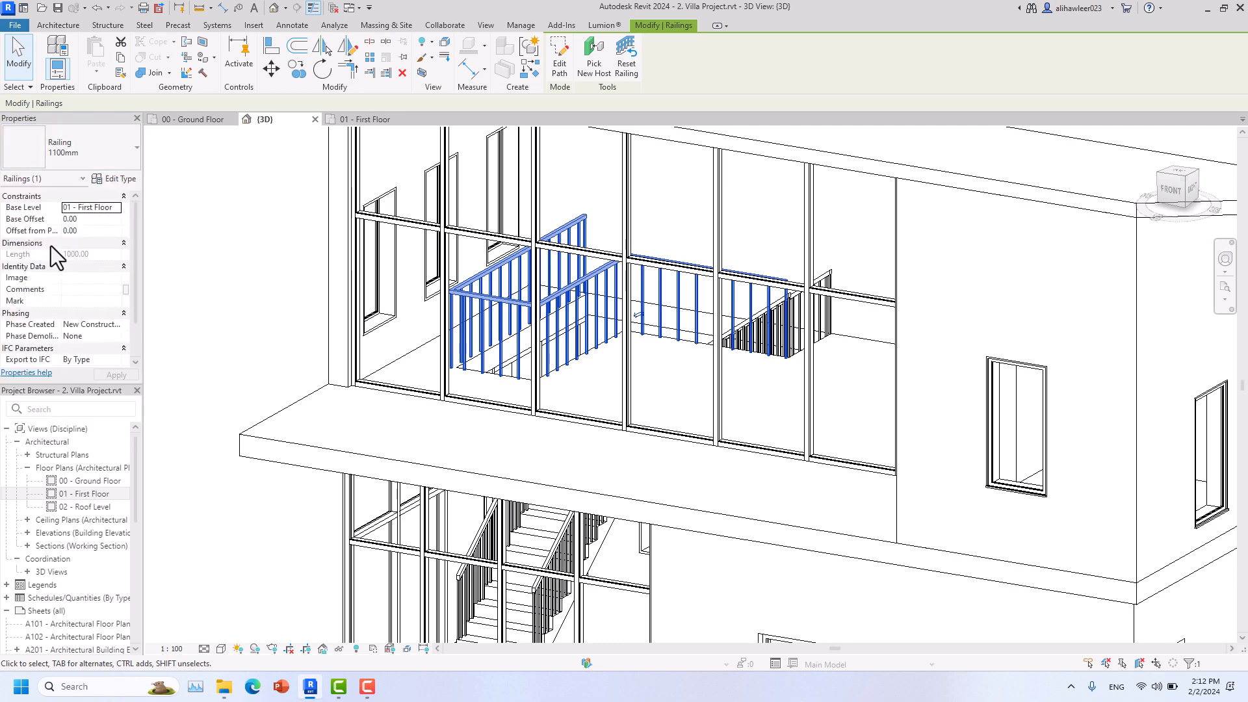
# - Reopen the 01 - First Floor plan and clear the railing selection
pyautogui.keyDown('shift'); pyautogui.moveTo(455, 322); pyautogui.dragTo(505, 323, button='middle'); pyautogui.keyUp('shift')
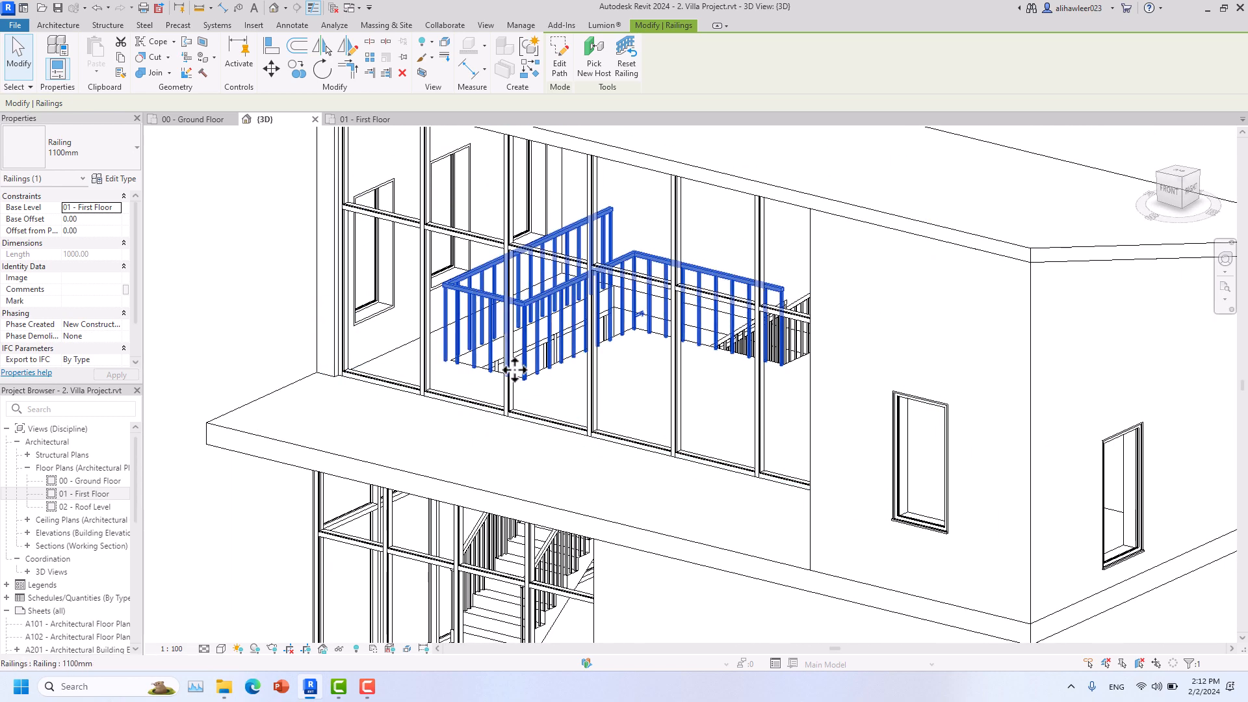
pyautogui.keyDown('shift'); pyautogui.moveTo(530, 358); pyautogui.dragTo(388, 437, button='middle'); pyautogui.keyUp('shift')
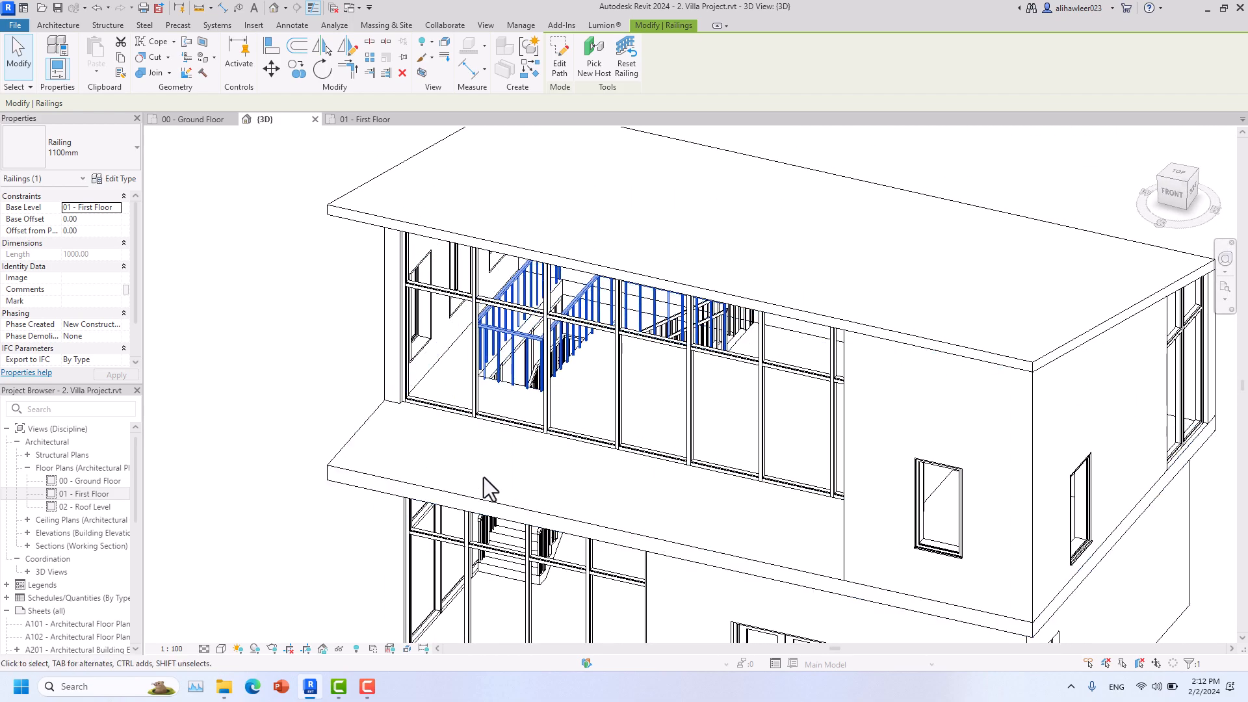
pyautogui.click(356, 119)
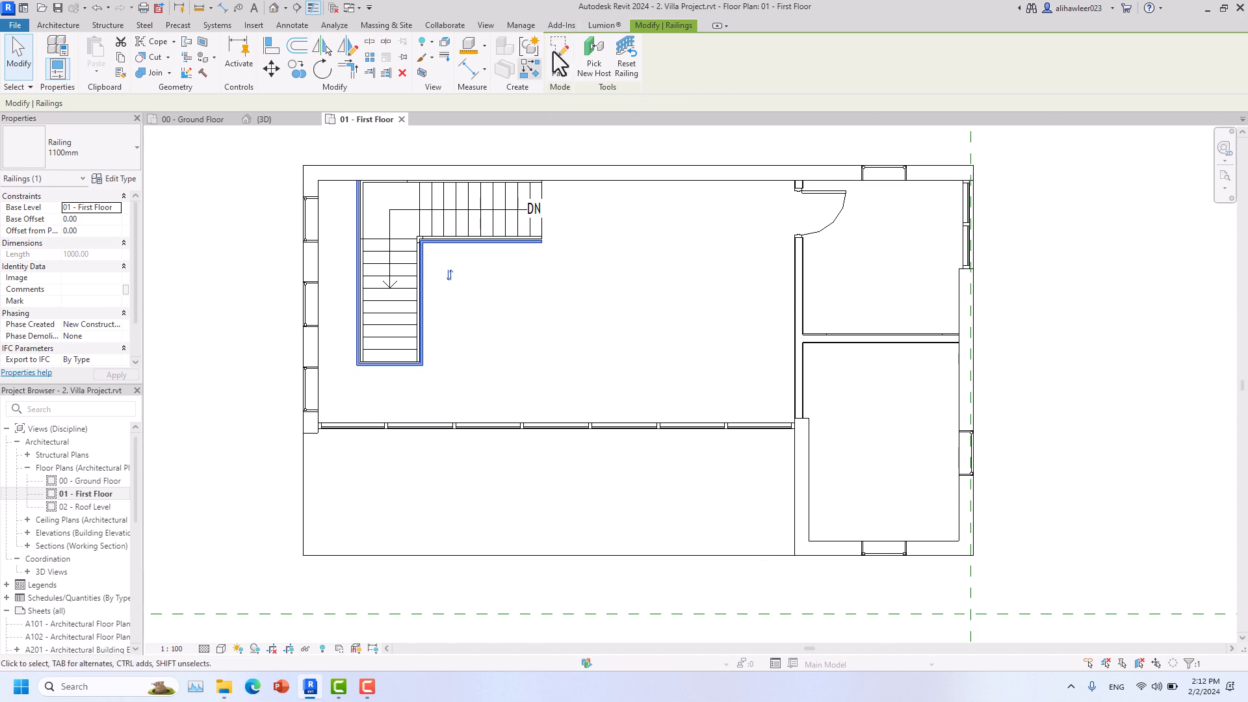
pyautogui.click(589, 339)
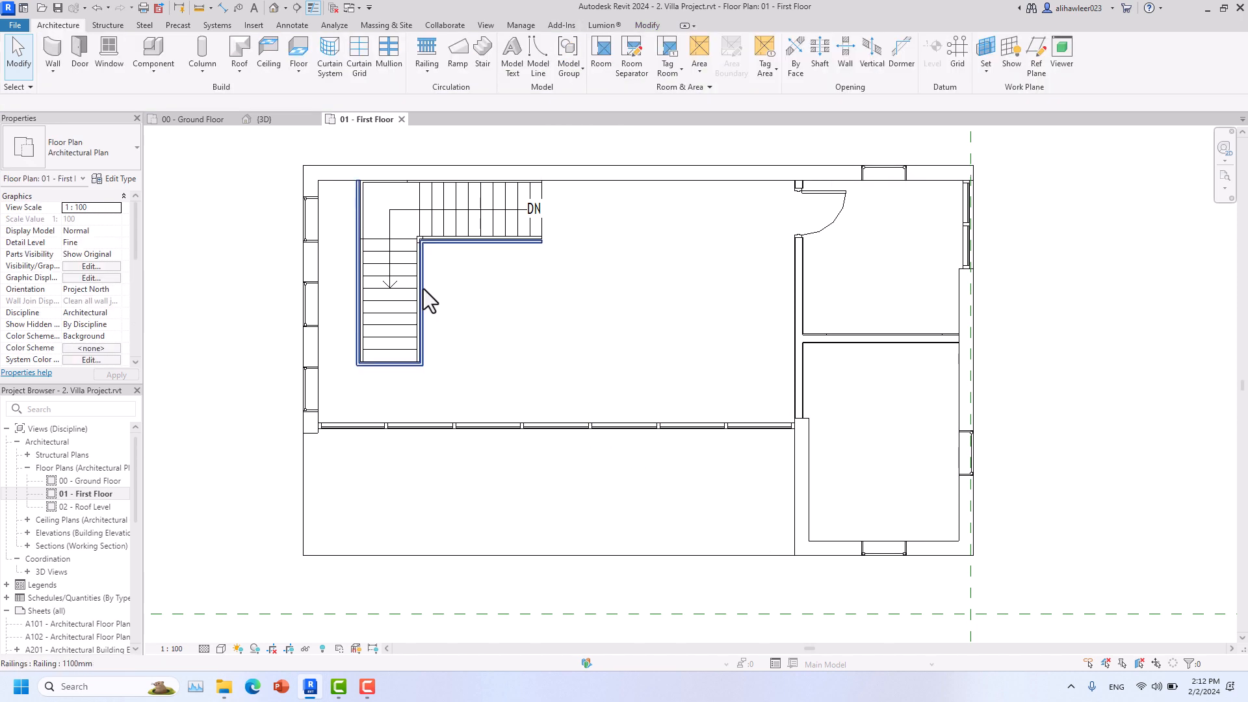
# - Try adding the balcony's side and front edges as two lines to the stair-opening railing's path
pyautogui.click(423, 290)
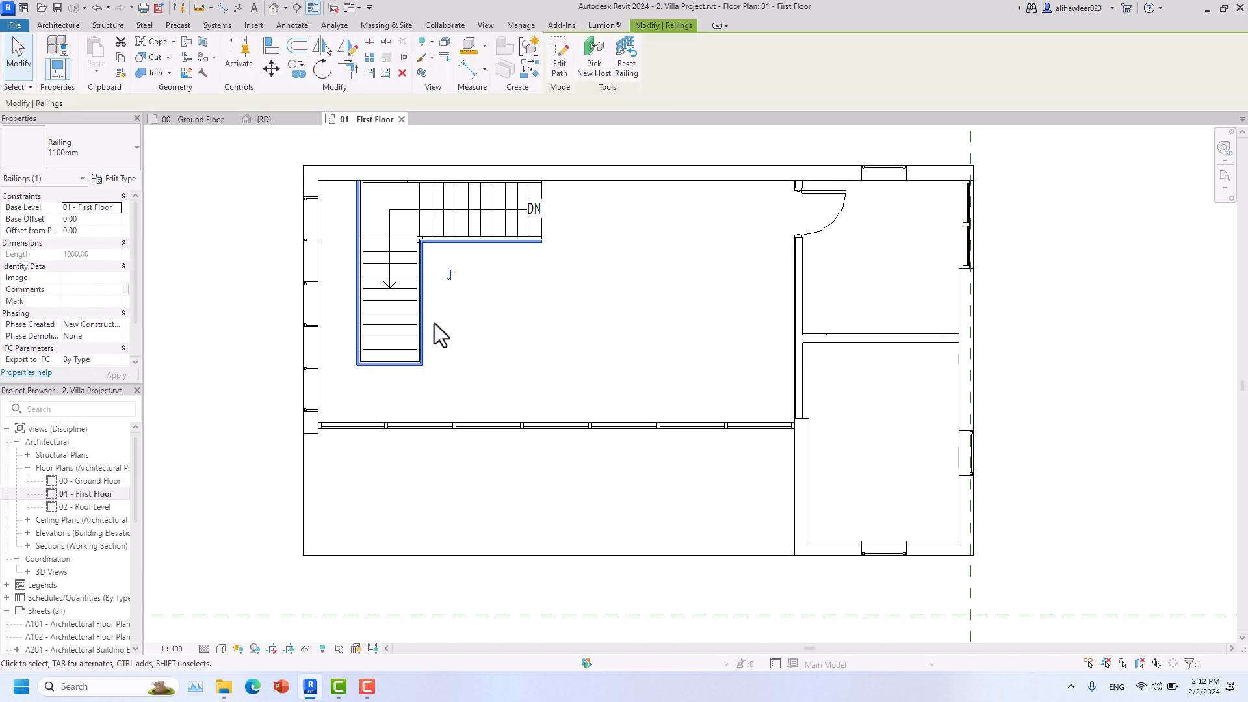
pyautogui.click(554, 67)
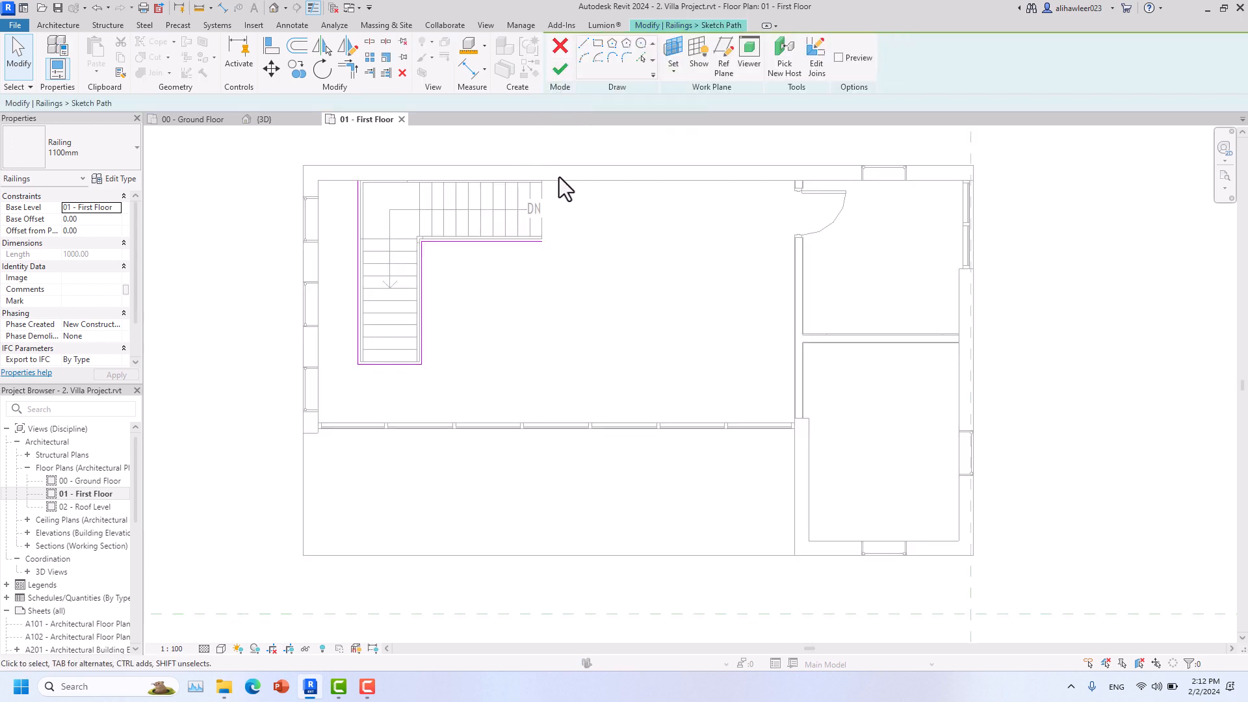
pyautogui.click(585, 56)
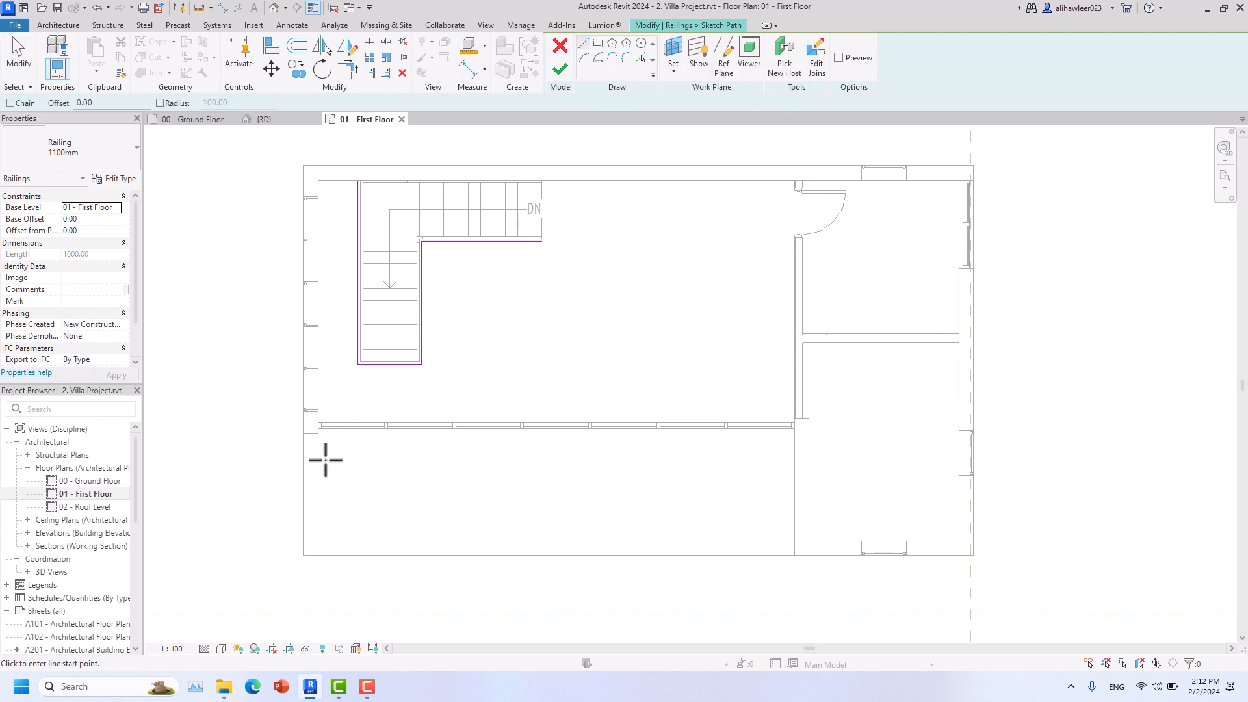
pyautogui.click(311, 432)
pyautogui.click(310, 546)
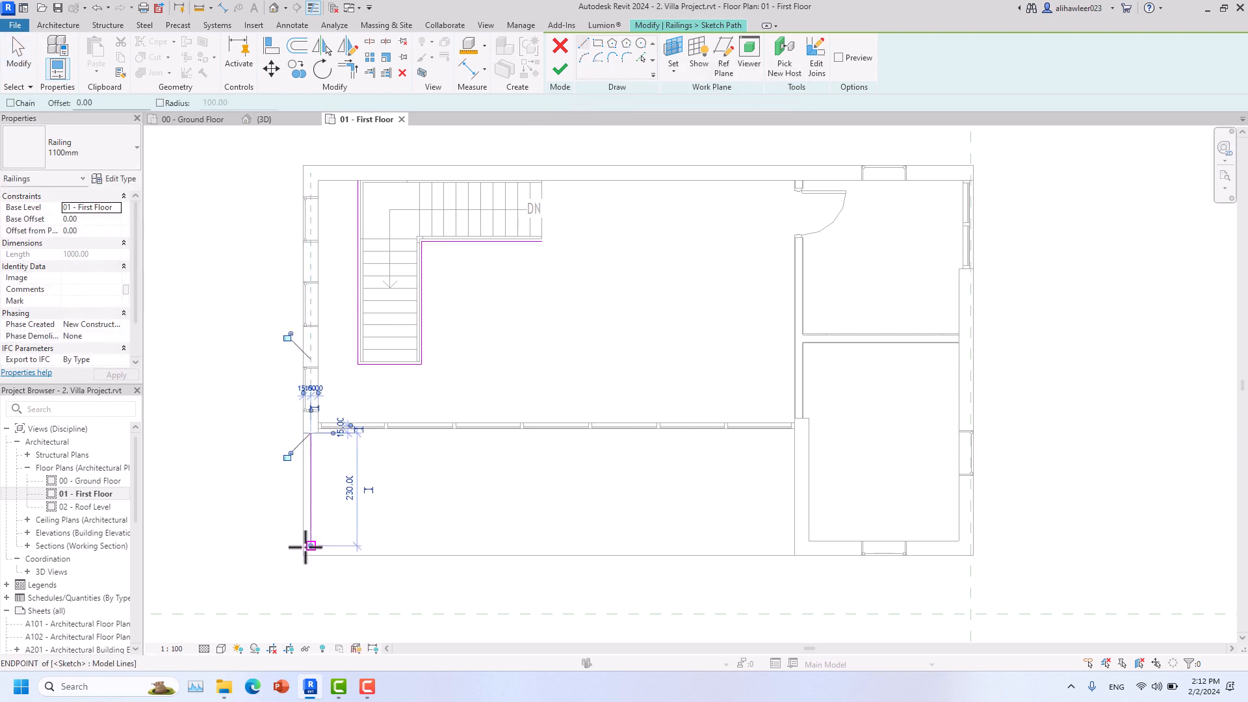
pyautogui.click(794, 542)
pyautogui.click(312, 541)
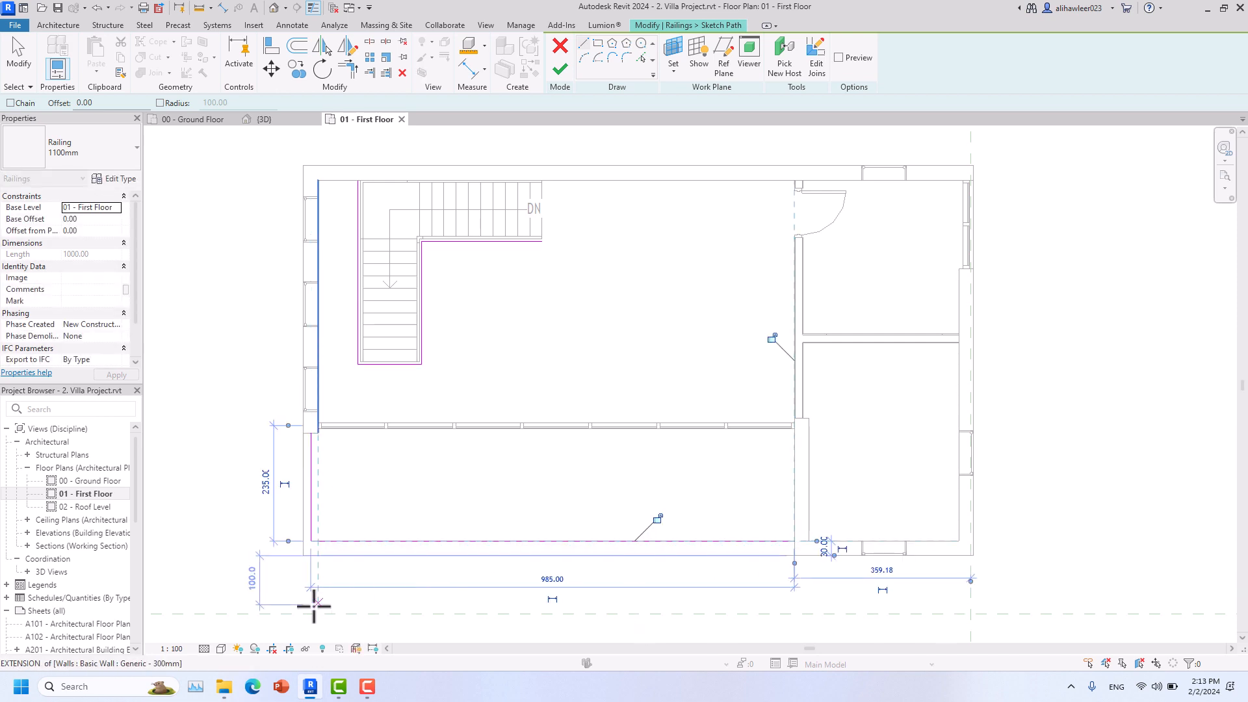
pyautogui.press('Escape')
pyautogui.press('Escape')
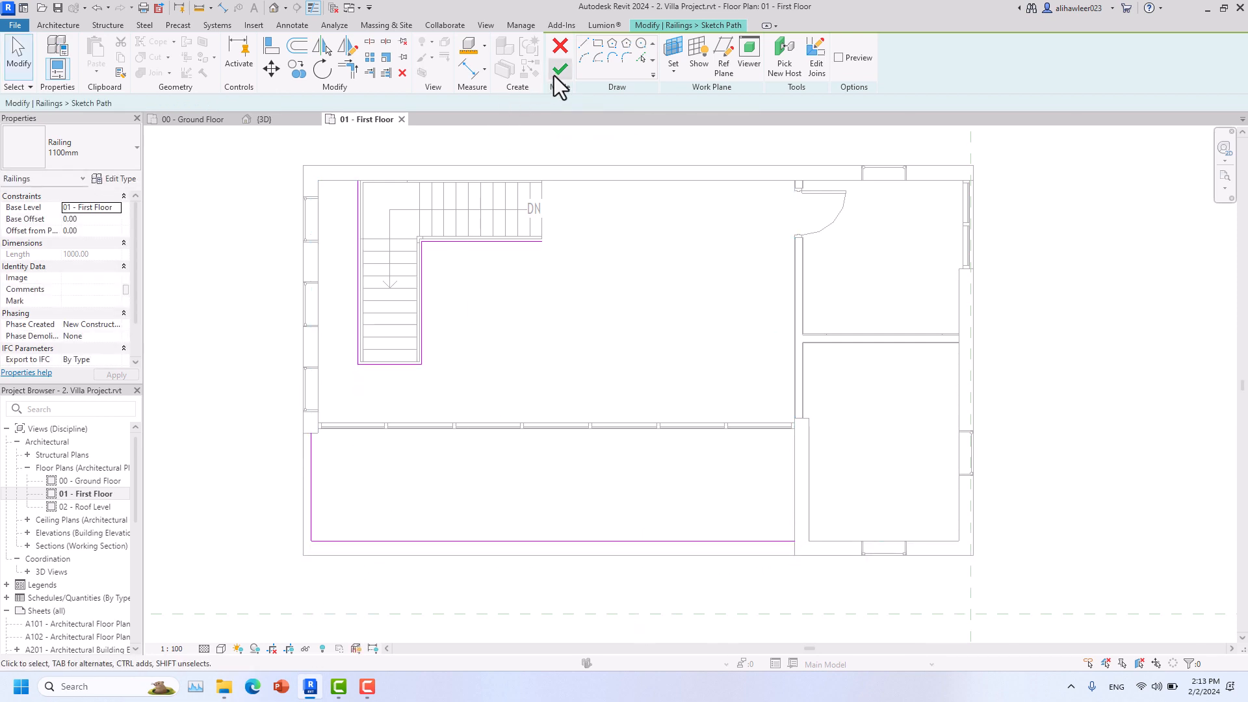
# - Try to finish the stair-opening railing's path with the separate balcony lines, and discard the sketch edits
pyautogui.click(556, 73)
pyautogui.moveTo(1044, 524); pyautogui.dragTo(696, 285)
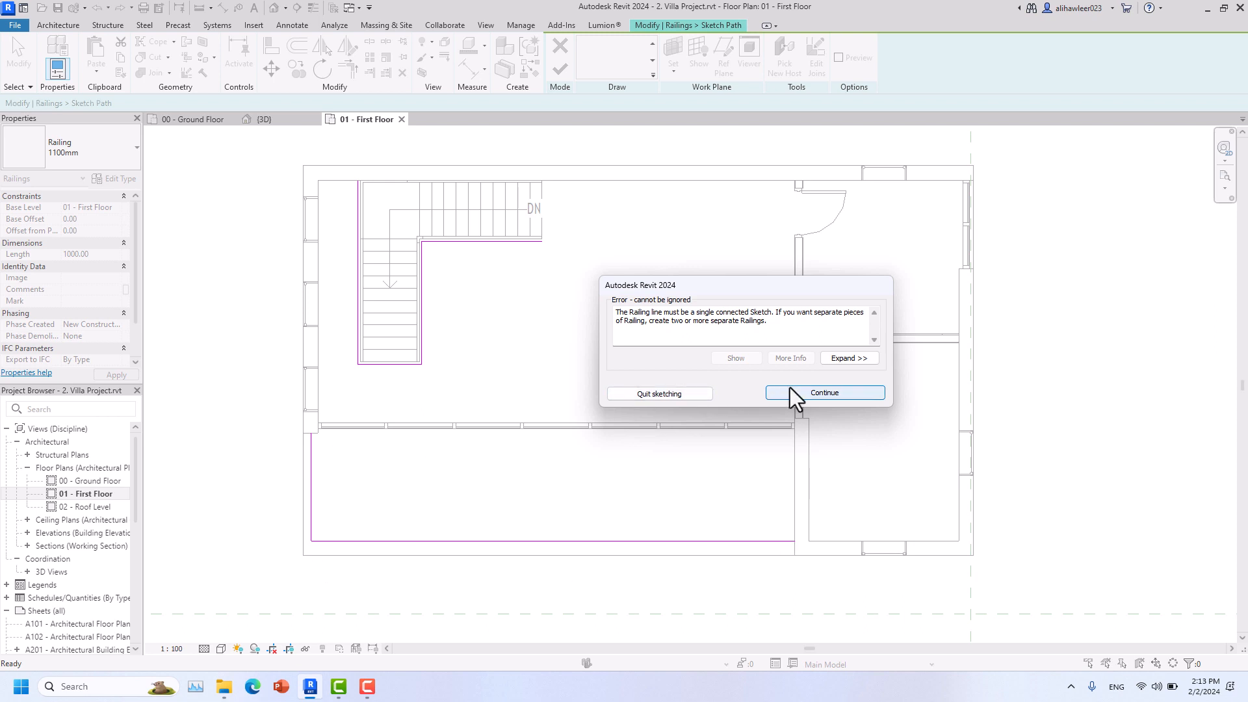
pyautogui.click(824, 393)
pyautogui.moveTo(585, 579); pyautogui.dragTo(257, 484)
pyautogui.click(264, 486)
pyautogui.click(567, 67)
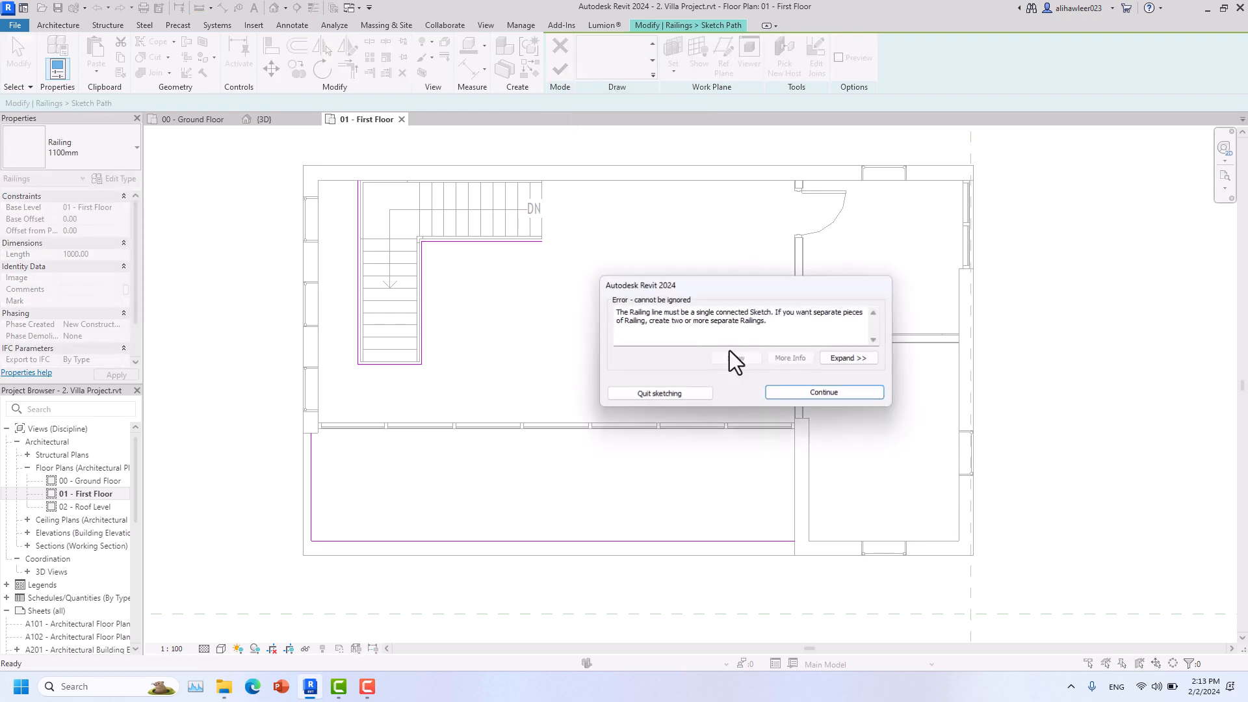
pyautogui.click(656, 394)
pyautogui.click(655, 349)
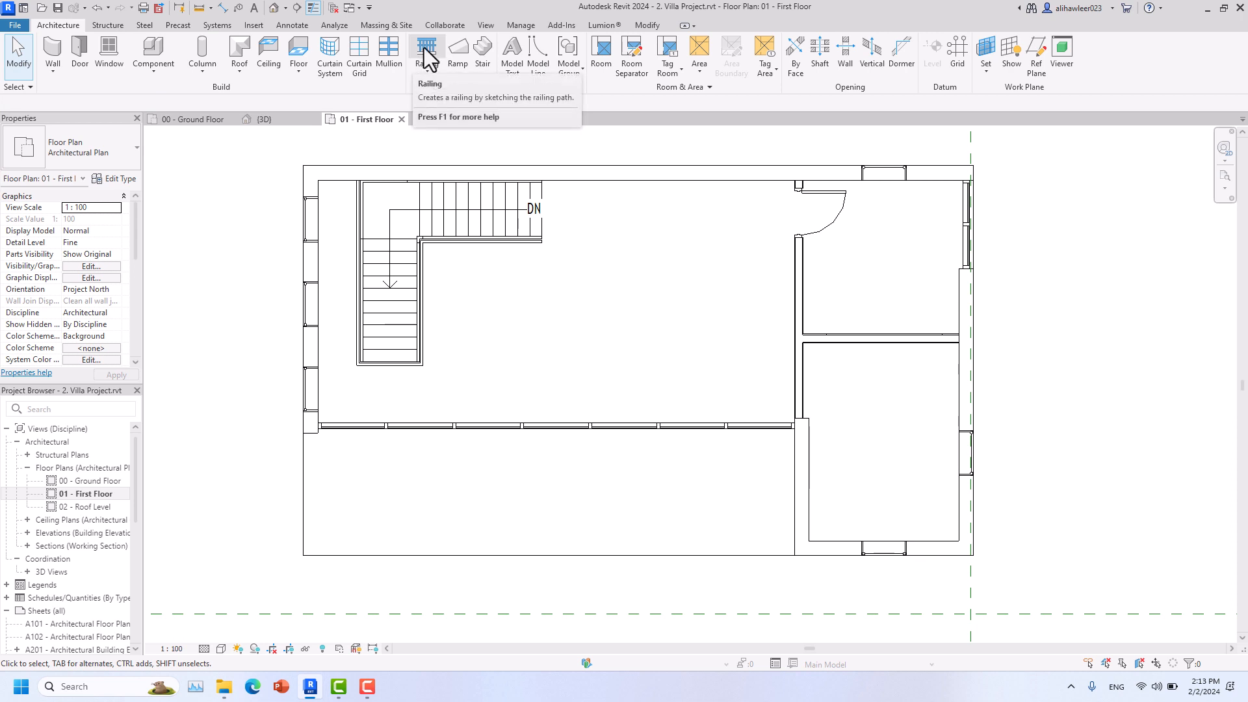
# - Start a new railing path and pick the floor's edge on the balcony's open side at a 5.00 offset
pyautogui.click(424, 48)
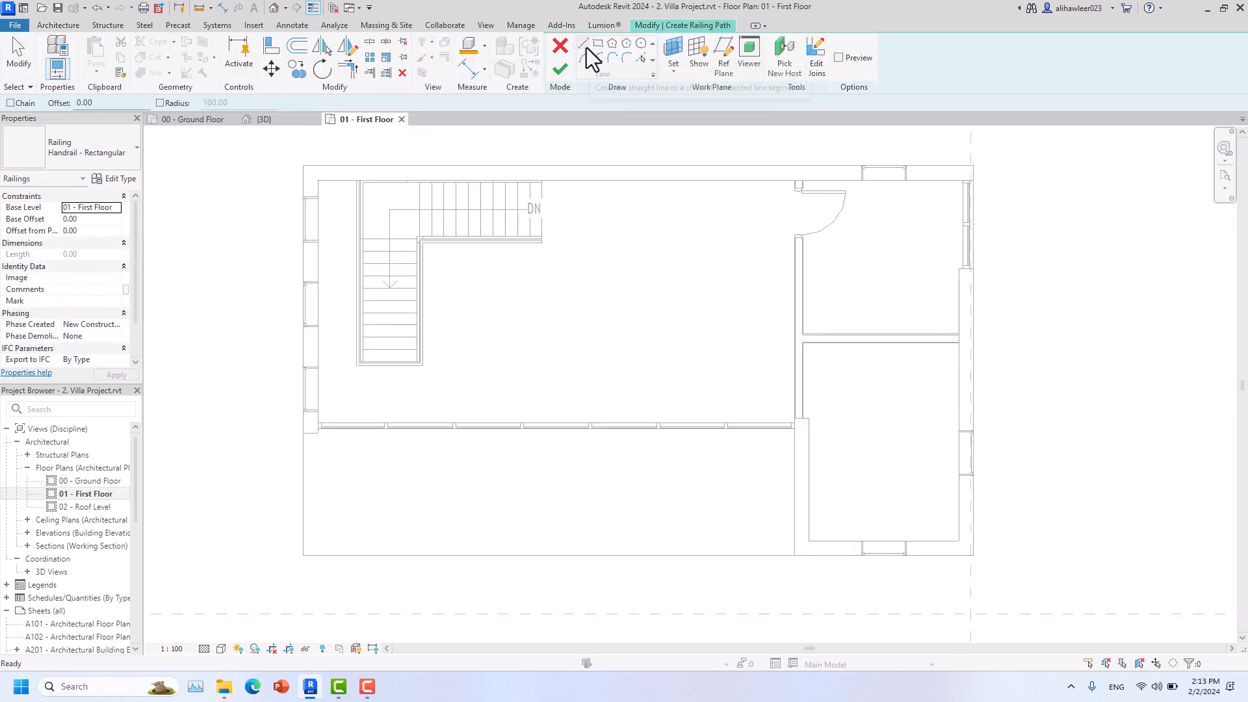
pyautogui.click(641, 58)
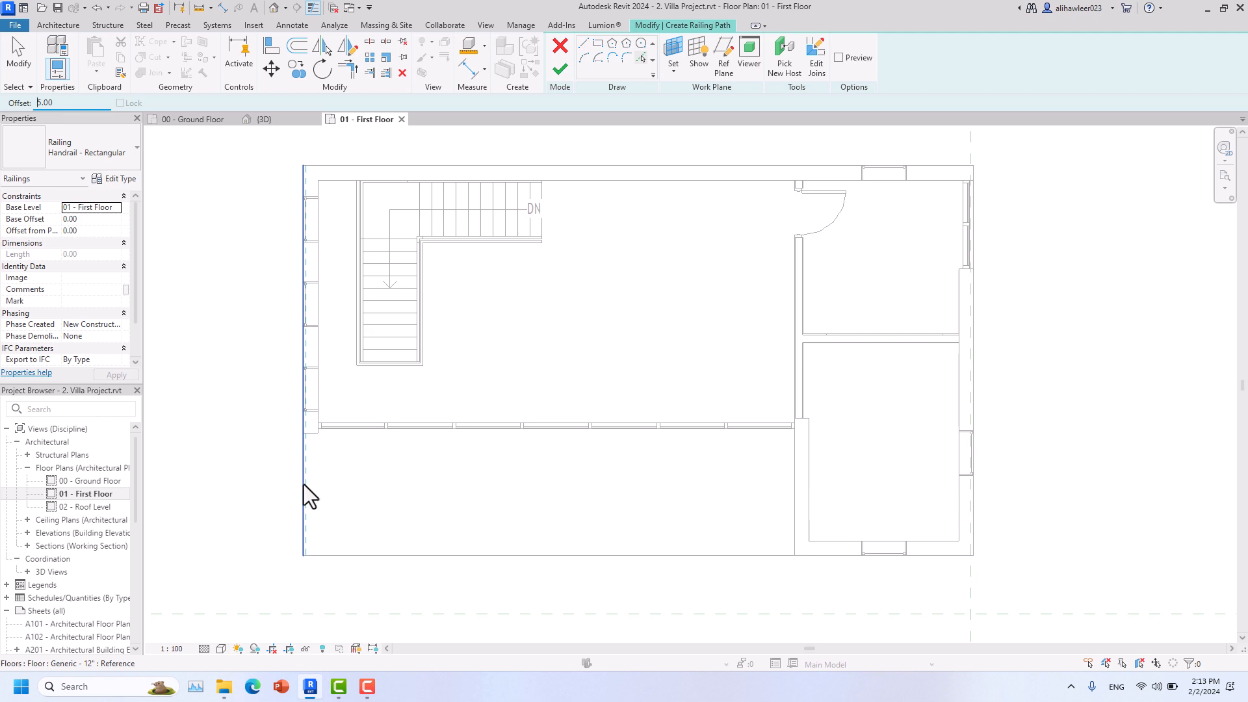
pyautogui.scroll(5, 300, 497)
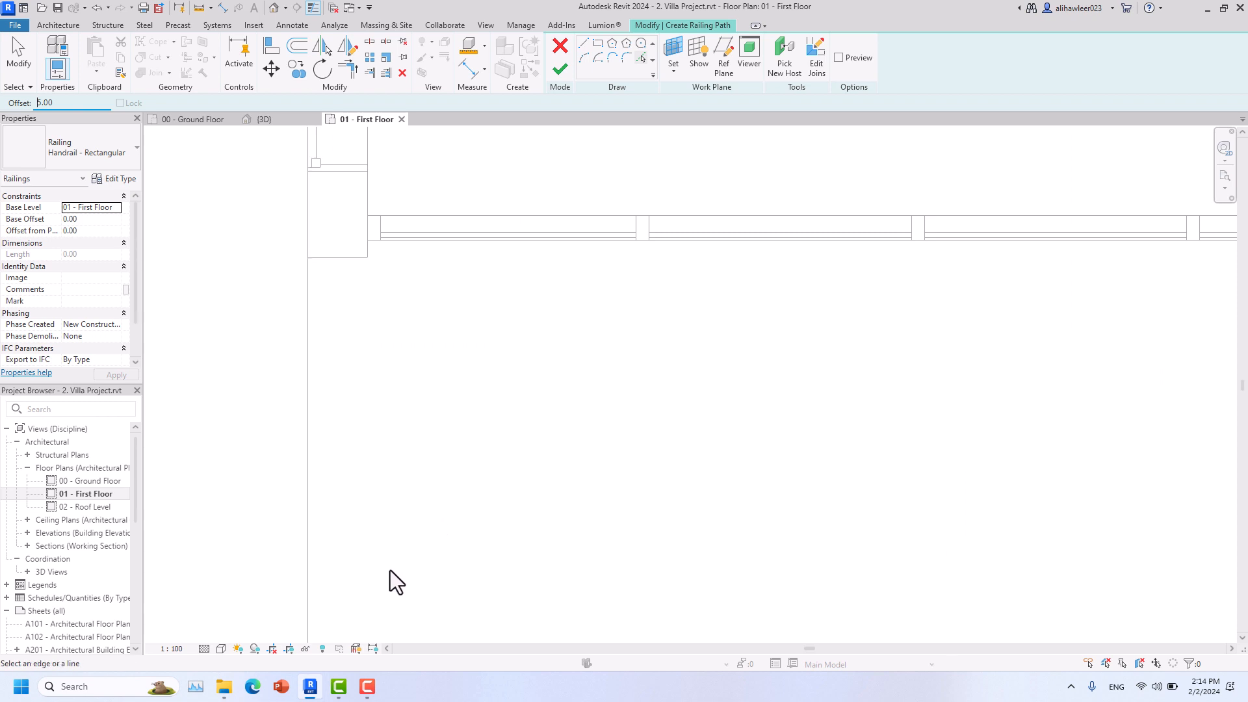
pyautogui.click(311, 553)
pyautogui.scroll(-4, 319, 553)
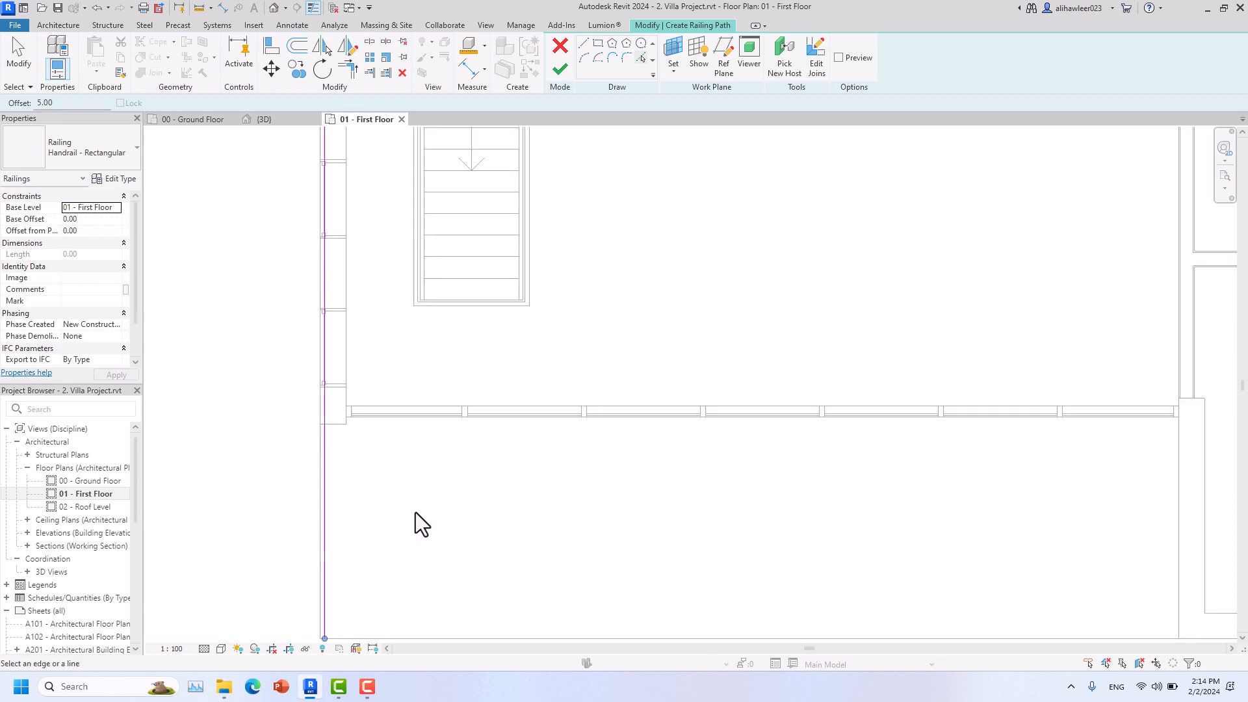
# - Add the floor's front edge to the railing path at the same 5.00 offset
pyautogui.scroll(1, 456, 392)
pyautogui.scroll(-6, 404, 580)
pyautogui.moveTo(450, 619); pyautogui.dragTo(411, 411, button='middle')
pyautogui.scroll(3, 398, 420)
pyautogui.scroll(1, 398, 409)
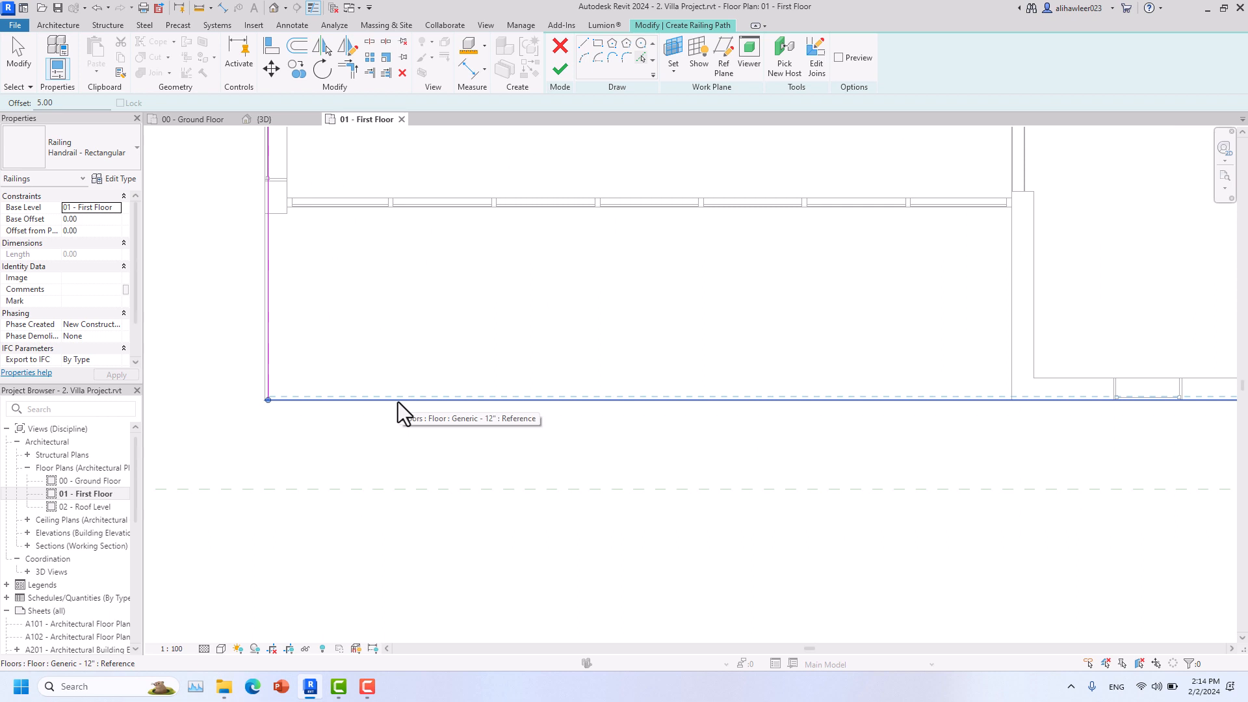
pyautogui.scroll(-3, 385, 469)
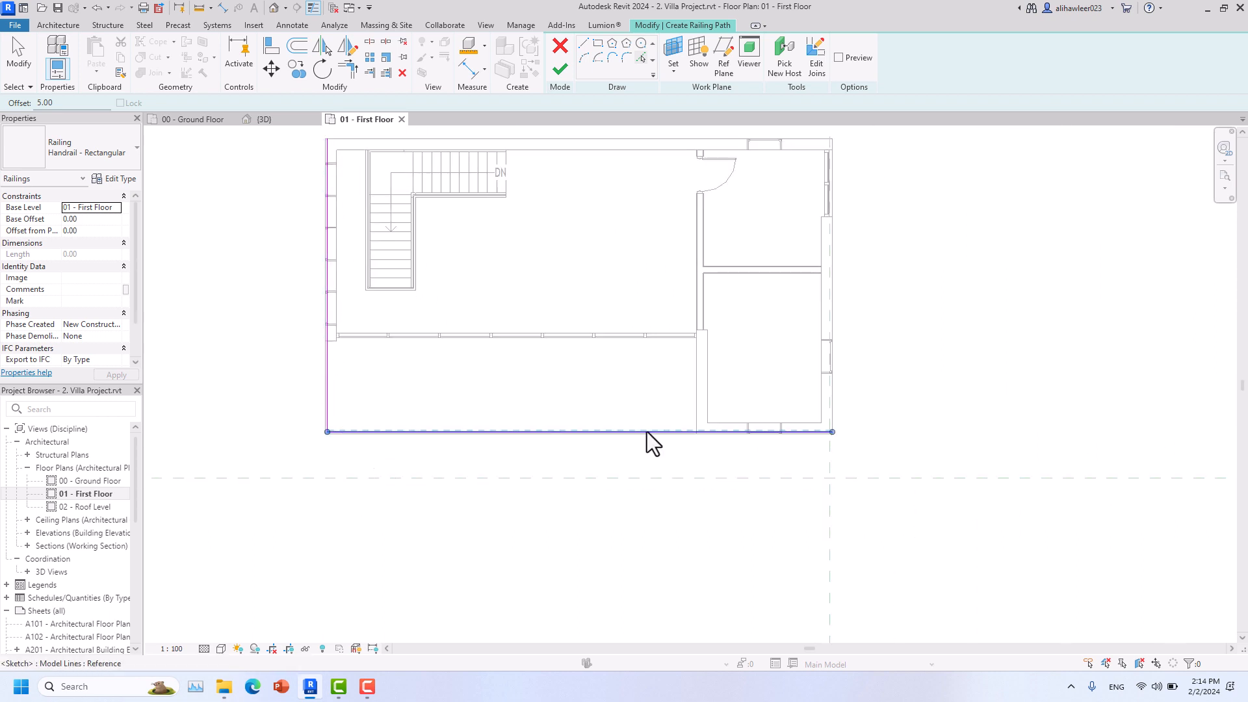
# - Shorten the side path line so it starts at the end of the exterior wall beside the balcony
pyautogui.click(9, 73)
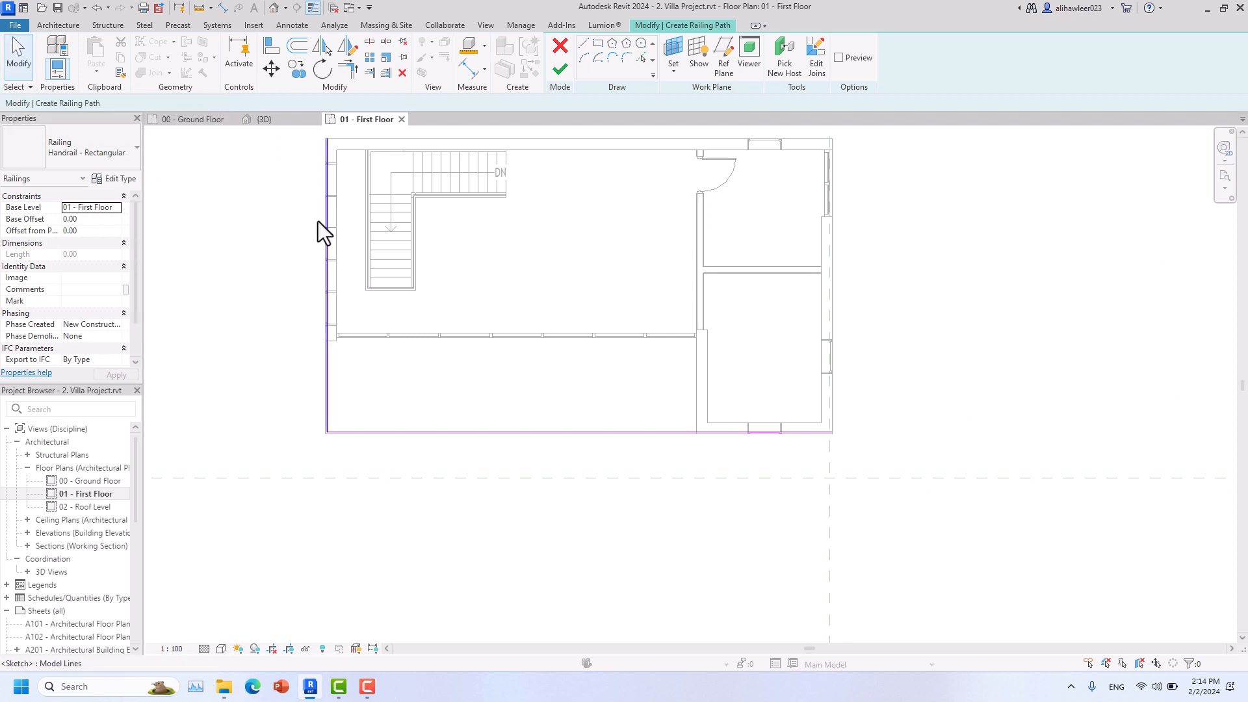
pyautogui.click(328, 212)
pyautogui.moveTo(326, 138); pyautogui.dragTo(331, 339)
pyautogui.scroll(5, 330, 348)
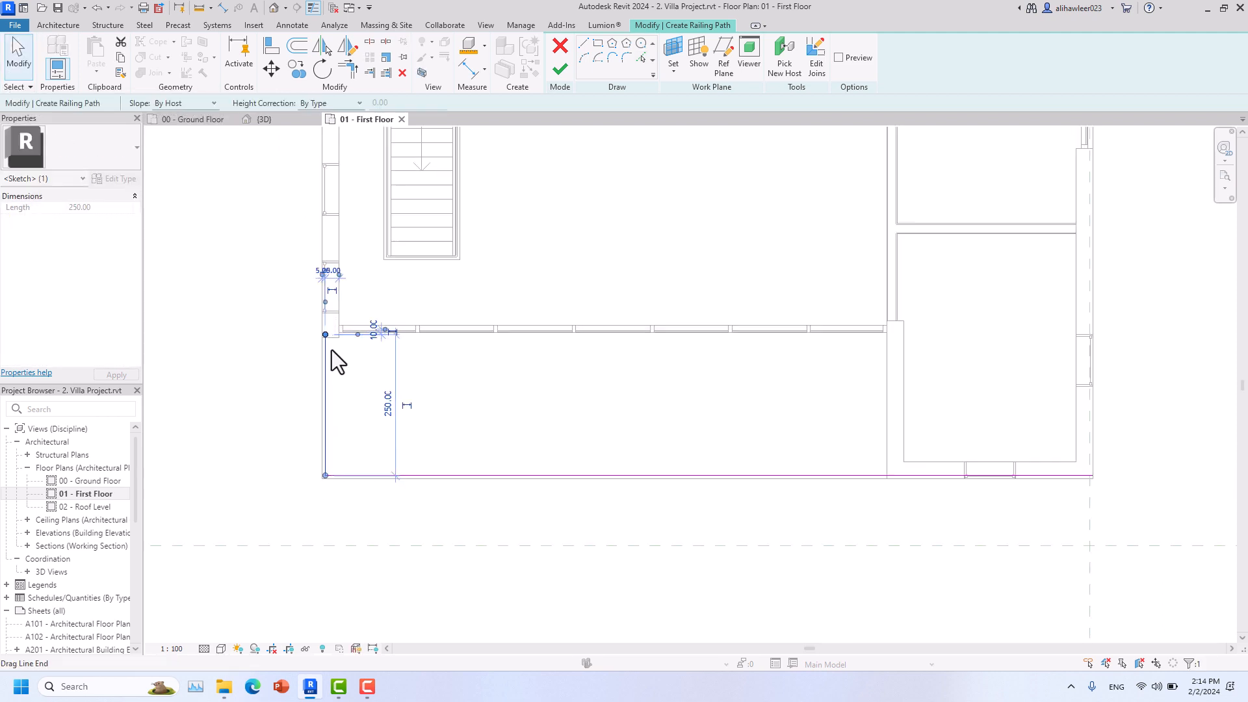
pyautogui.moveTo(302, 291); pyautogui.dragTo(302, 301)
pyautogui.scroll(-6, 435, 408)
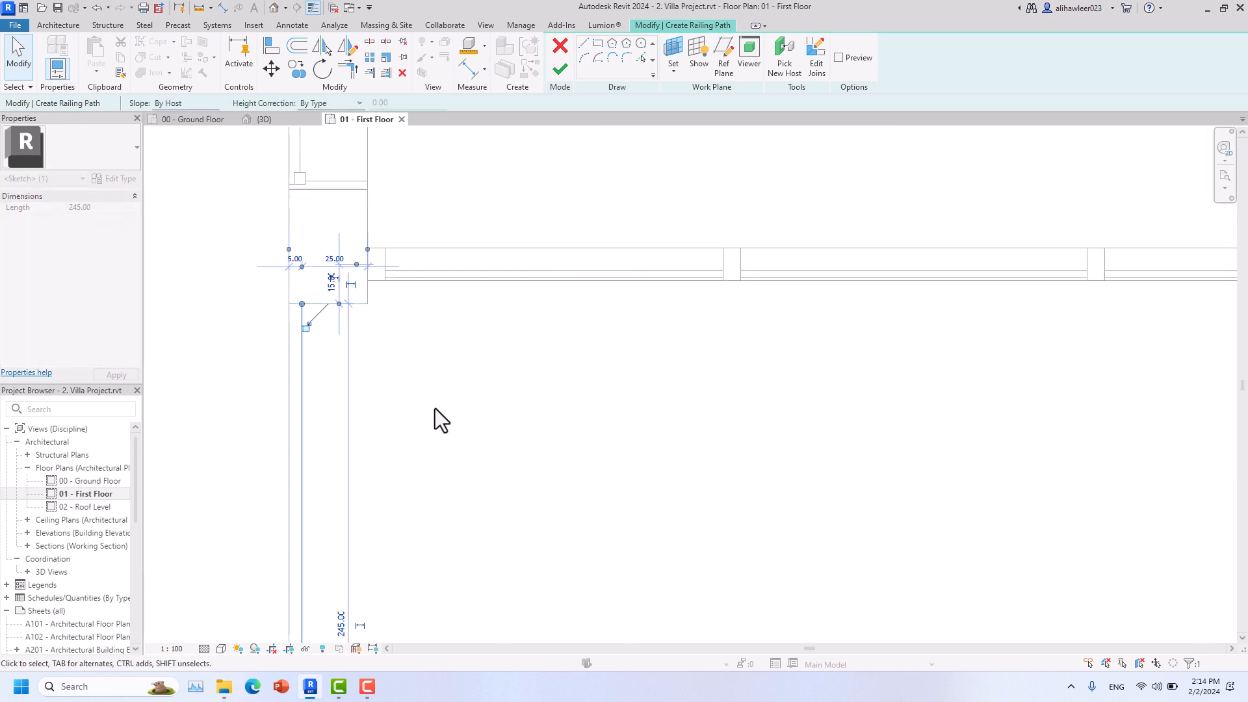
# - Shorten the front path line to the enclosed room's wall and finish the balcony railing
pyautogui.scroll(4, 426, 423)
pyautogui.scroll(3, 384, 380)
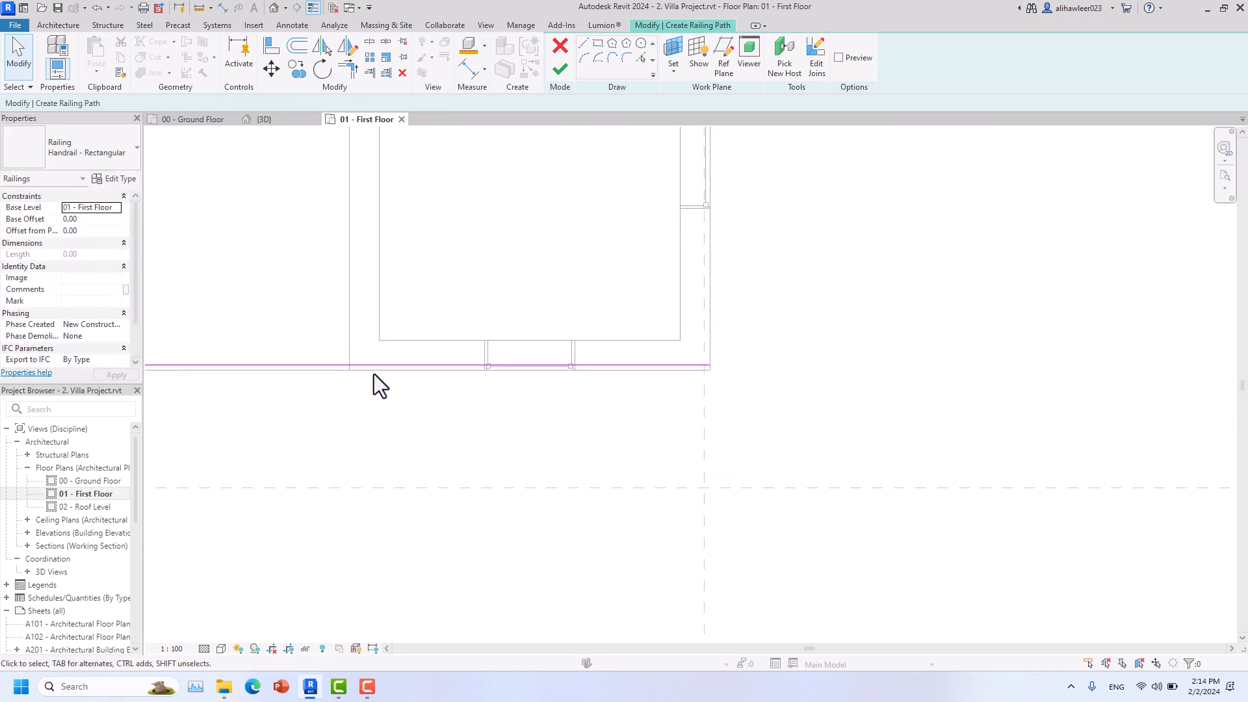
pyautogui.click(375, 368)
pyautogui.moveTo(647, 366); pyautogui.dragTo(349, 359)
pyautogui.click(377, 425)
pyautogui.scroll(-3, 377, 425)
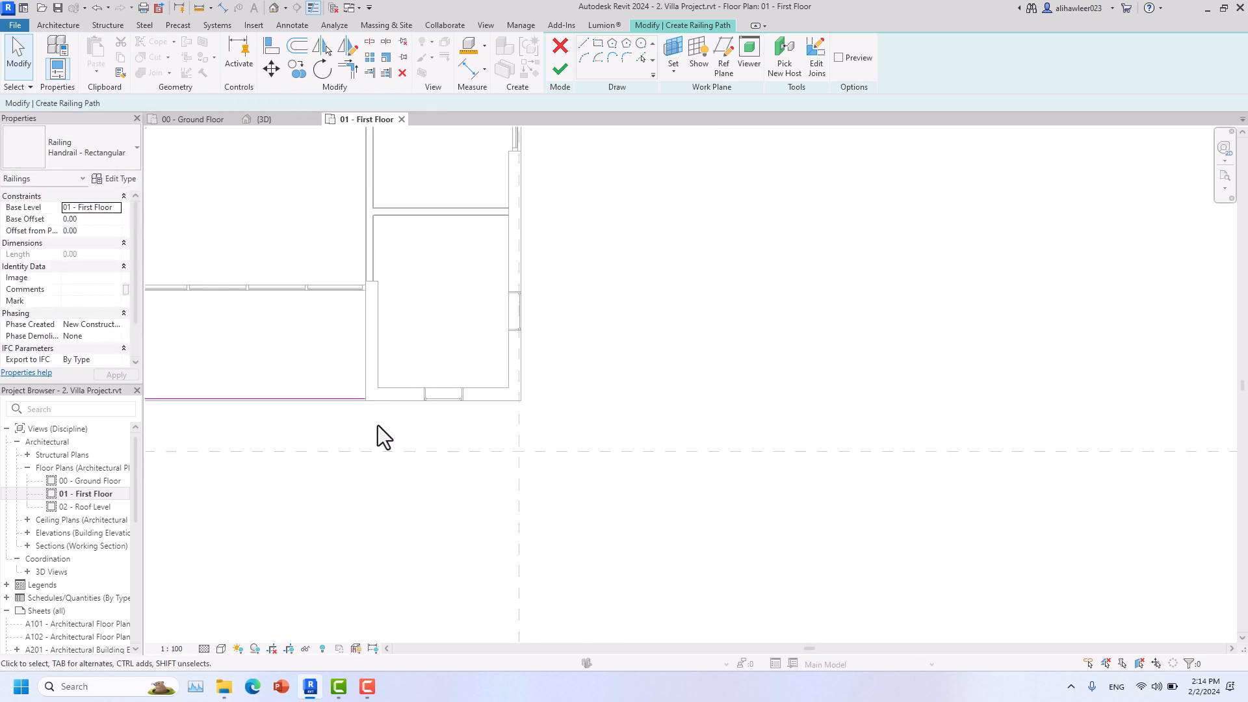
pyautogui.moveTo(377, 424)
pyautogui.mouseDown(button='middle')
pyautogui.moveTo(836, 496)
pyautogui.moveTo(814, 481)
pyautogui.mouseUp(button='middle')
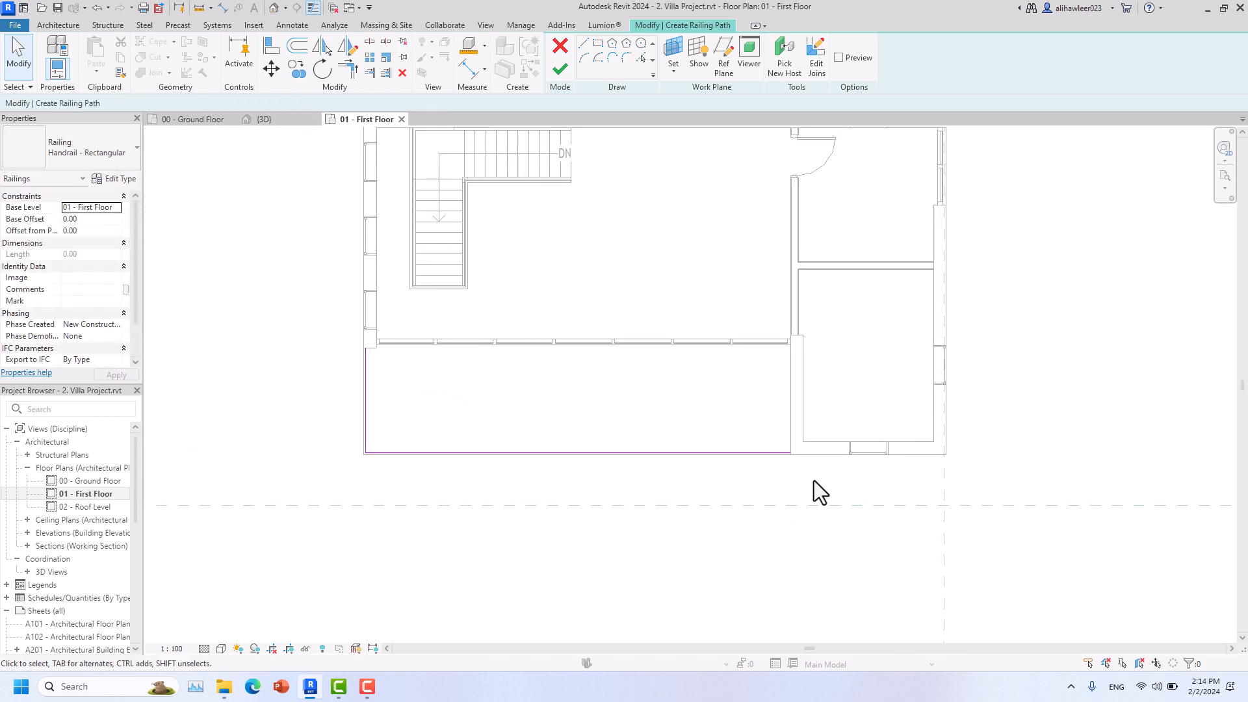
pyautogui.click(563, 72)
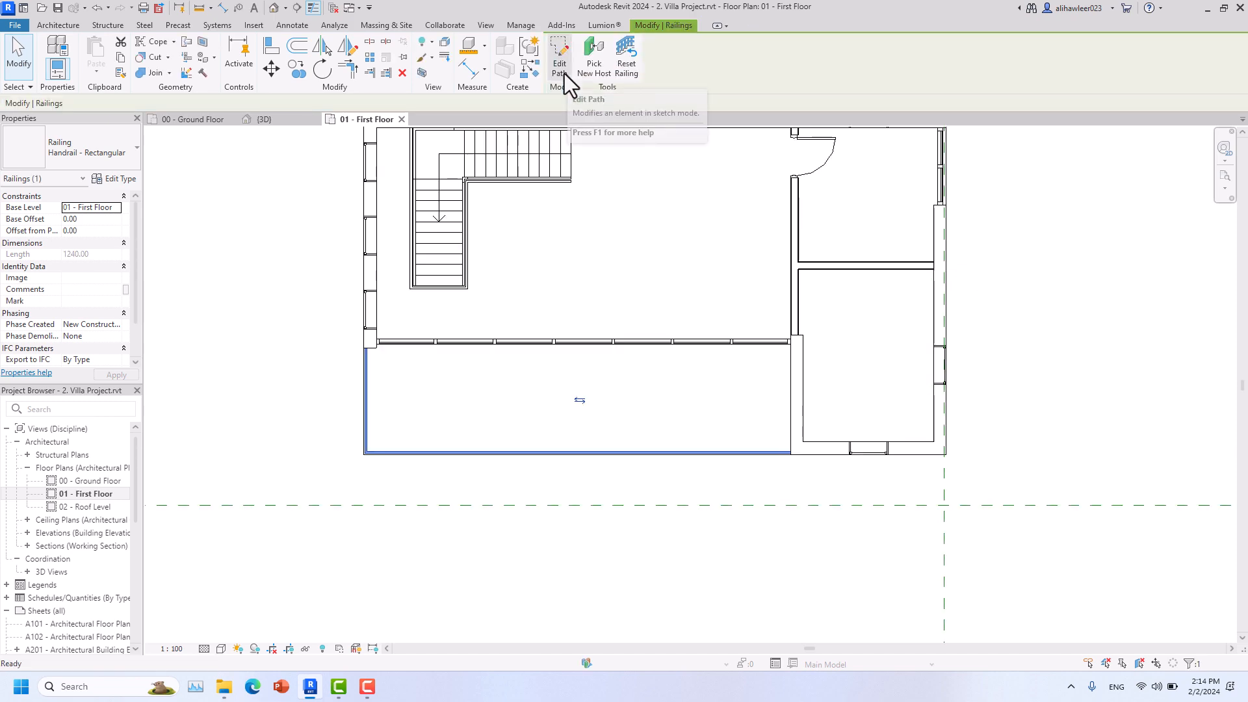
# - Show the balcony railing in the 3D view and set its type to Glass Panel - Bottom Fill
pyautogui.click(306, 116)
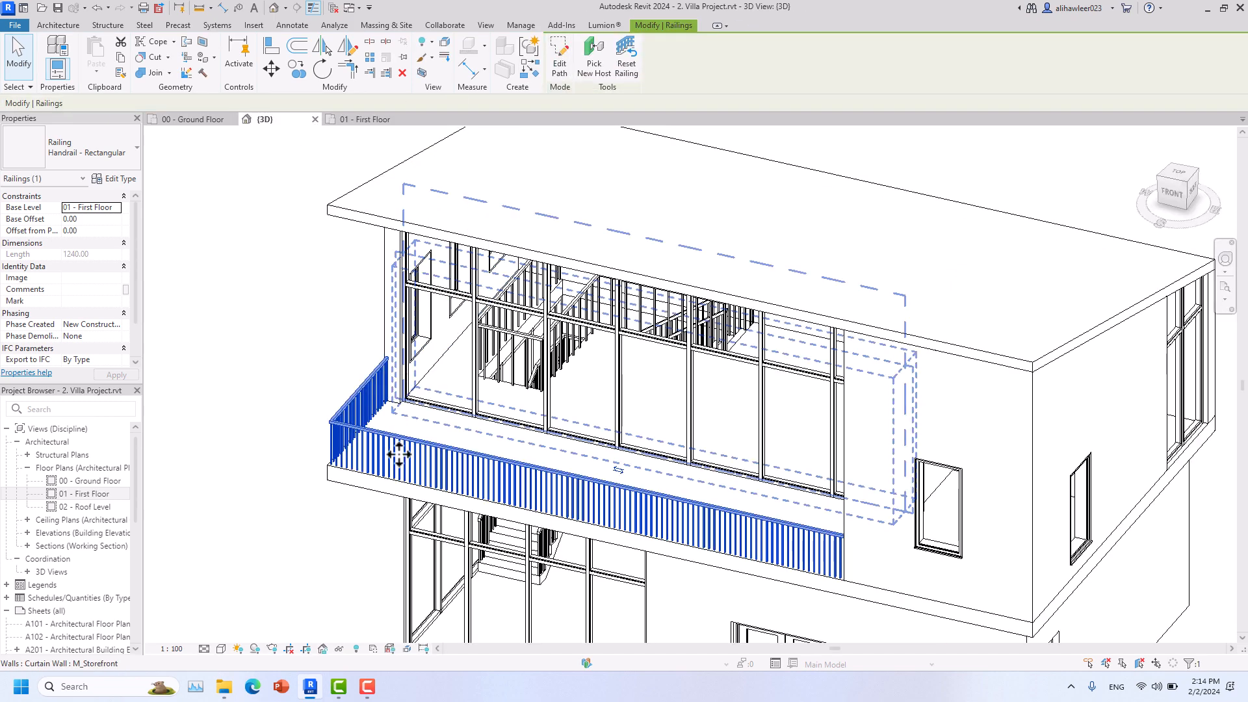
pyautogui.scroll(-3, 399, 454)
pyautogui.keyDown('shift'); pyautogui.moveTo(502, 557); pyautogui.dragTo(781, 512, button='middle'); pyautogui.keyUp('shift')
pyautogui.scroll(2, 650, 429)
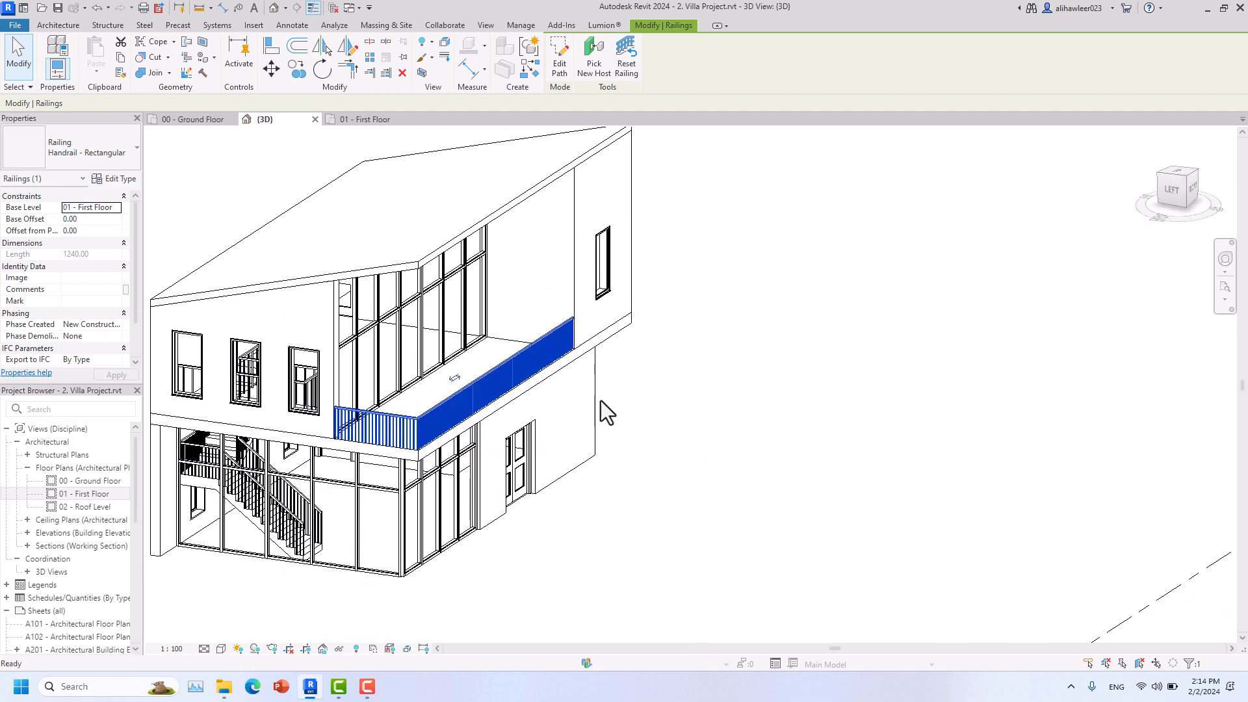
pyautogui.click(83, 154)
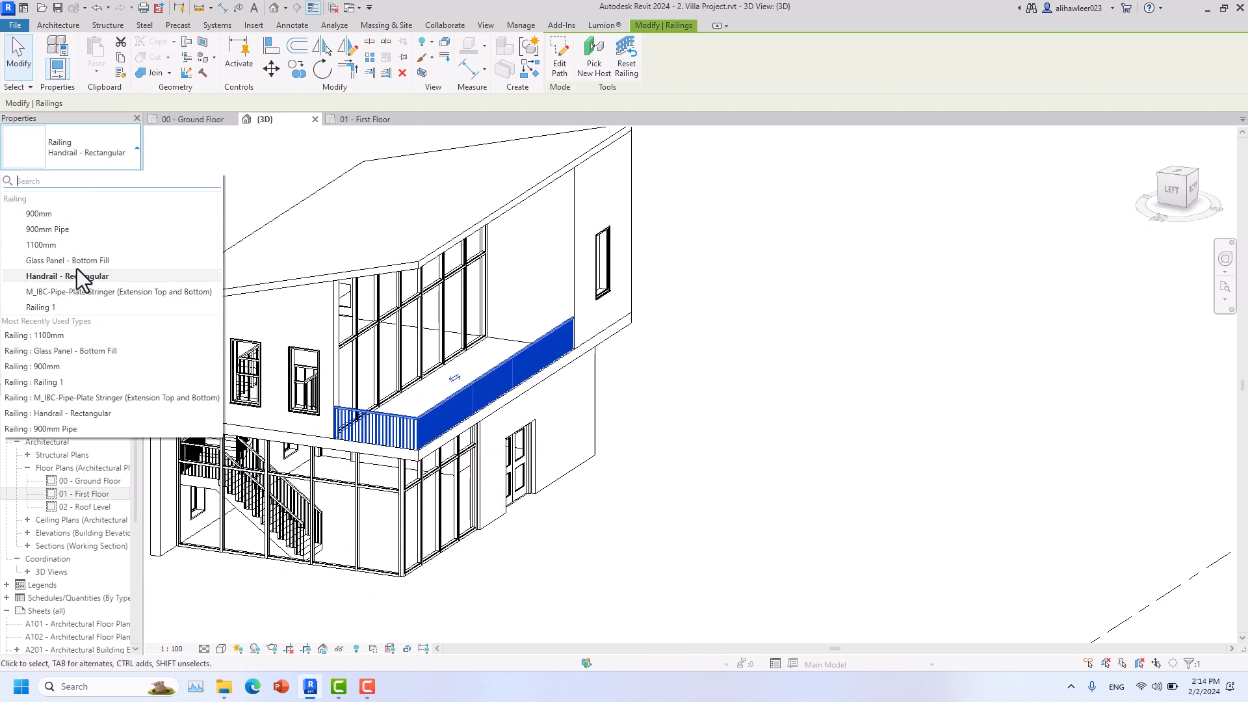
pyautogui.click(74, 265)
pyautogui.click(794, 462)
pyautogui.moveTo(794, 462)
pyautogui.keyDown('shift'); pyautogui.mouseDown(button='middle')
pyautogui.moveTo(565, 390)
pyautogui.moveTo(453, 439)
pyautogui.moveTo(669, 510)
pyautogui.moveTo(789, 488)
pyautogui.moveTo(754, 468)
pyautogui.moveTo(794, 451)
pyautogui.moveTo(881, 442)
pyautogui.moveTo(572, 440)
pyautogui.moveTo(370, 468)
pyautogui.moveTo(607, 471)
pyautogui.moveTo(797, 446)
pyautogui.mouseUp(button='middle'); pyautogui.keyUp('shift')
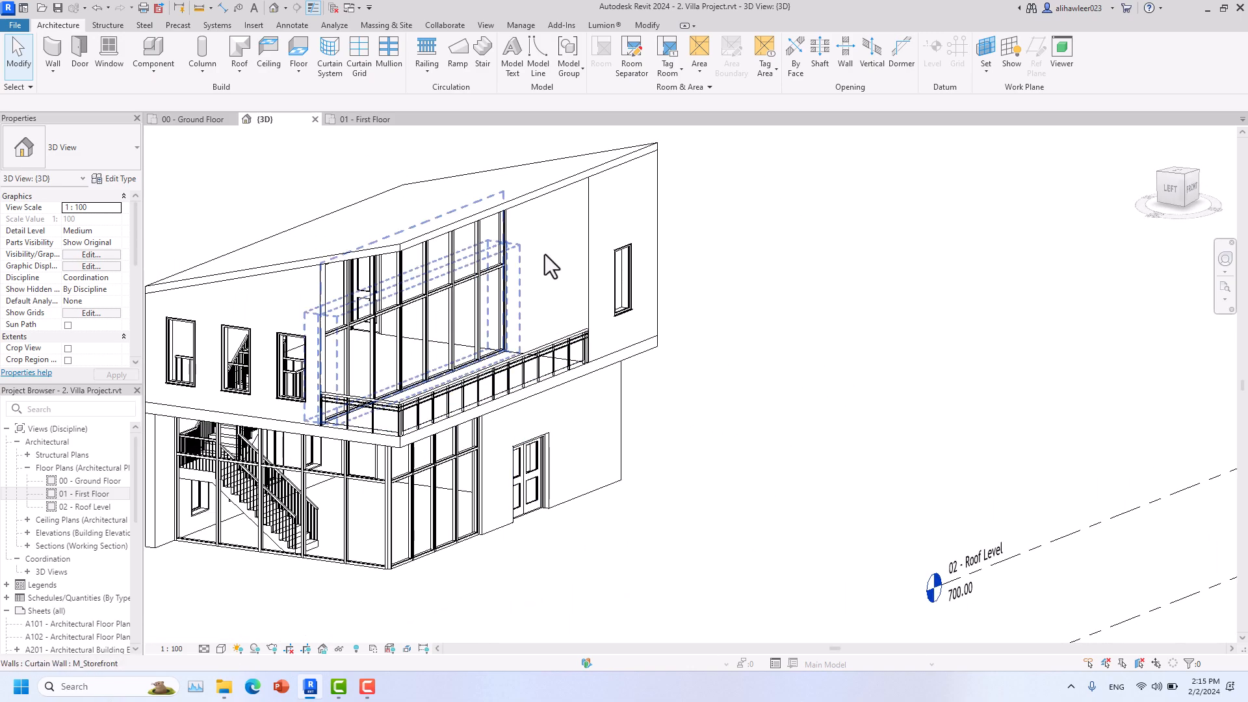
# - Set the type of the railing around the first-floor stair opening to Glass Panel - Bottom Fill
pyautogui.keyDown('shift'); pyautogui.moveTo(492, 477); pyautogui.dragTo(650, 426, button='middle'); pyautogui.keyUp('shift')
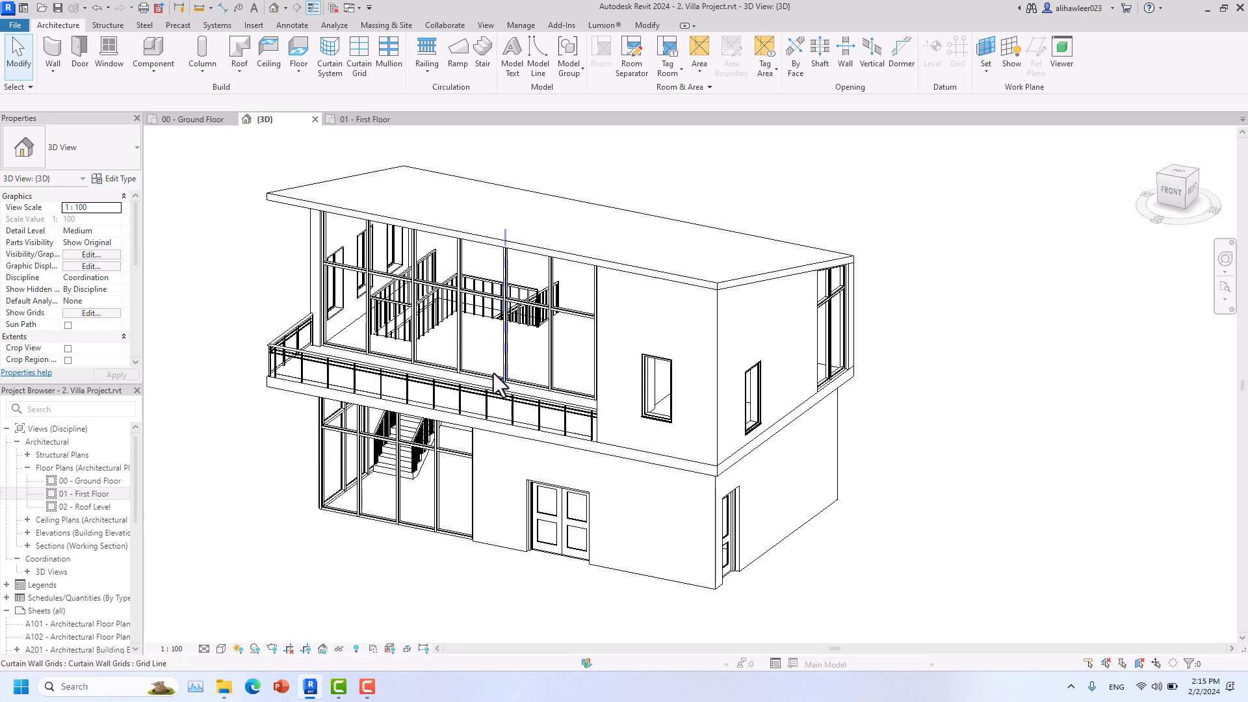
pyautogui.scroll(5, 426, 311)
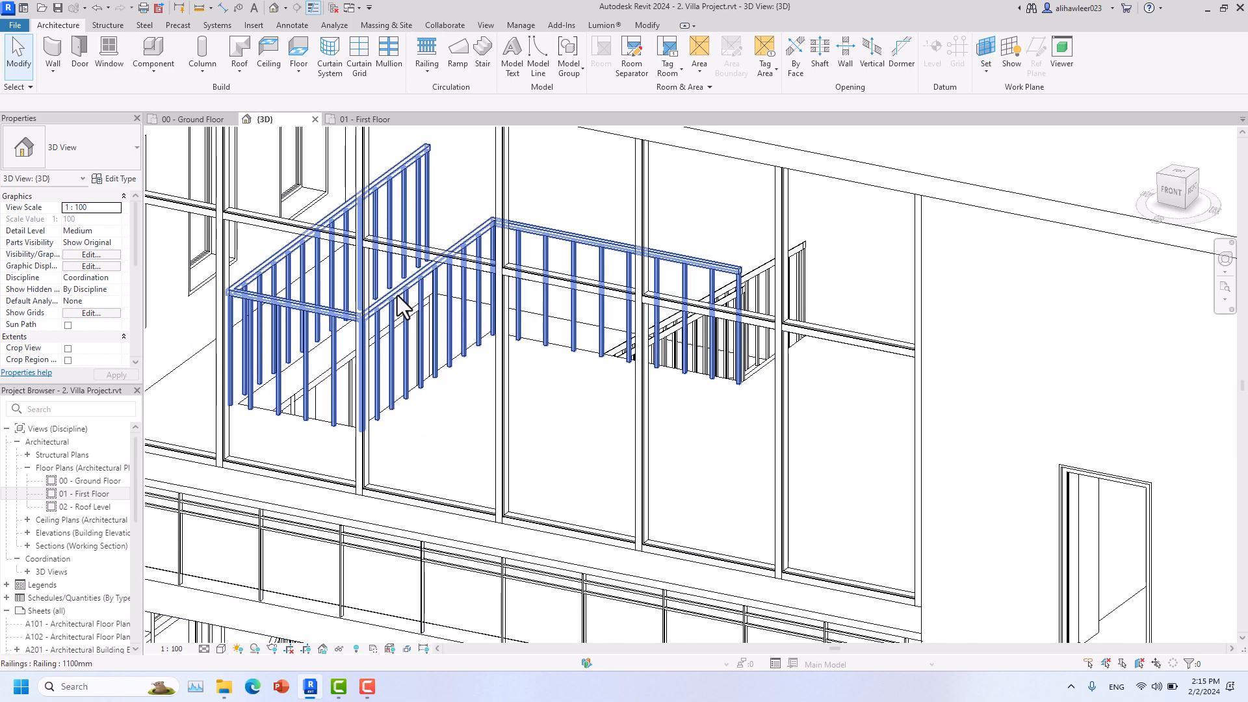
pyautogui.click(299, 286)
pyautogui.click(110, 165)
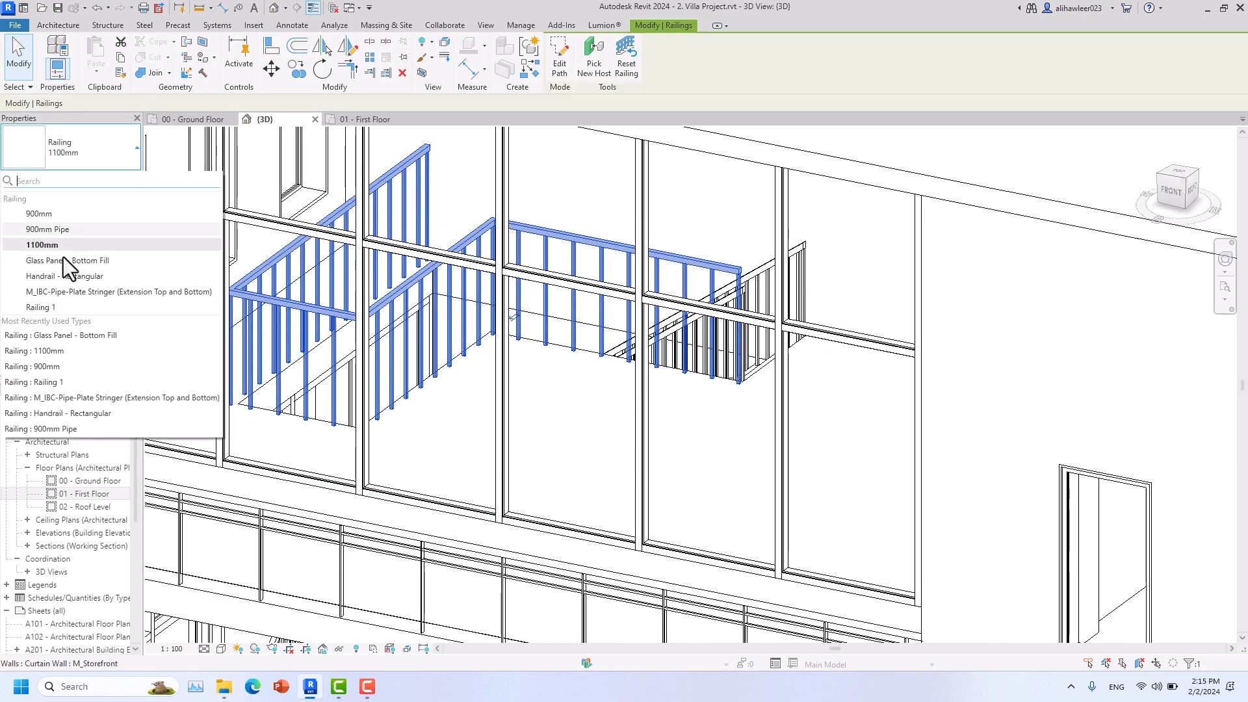
pyautogui.click(64, 260)
pyautogui.scroll(-5, 523, 361)
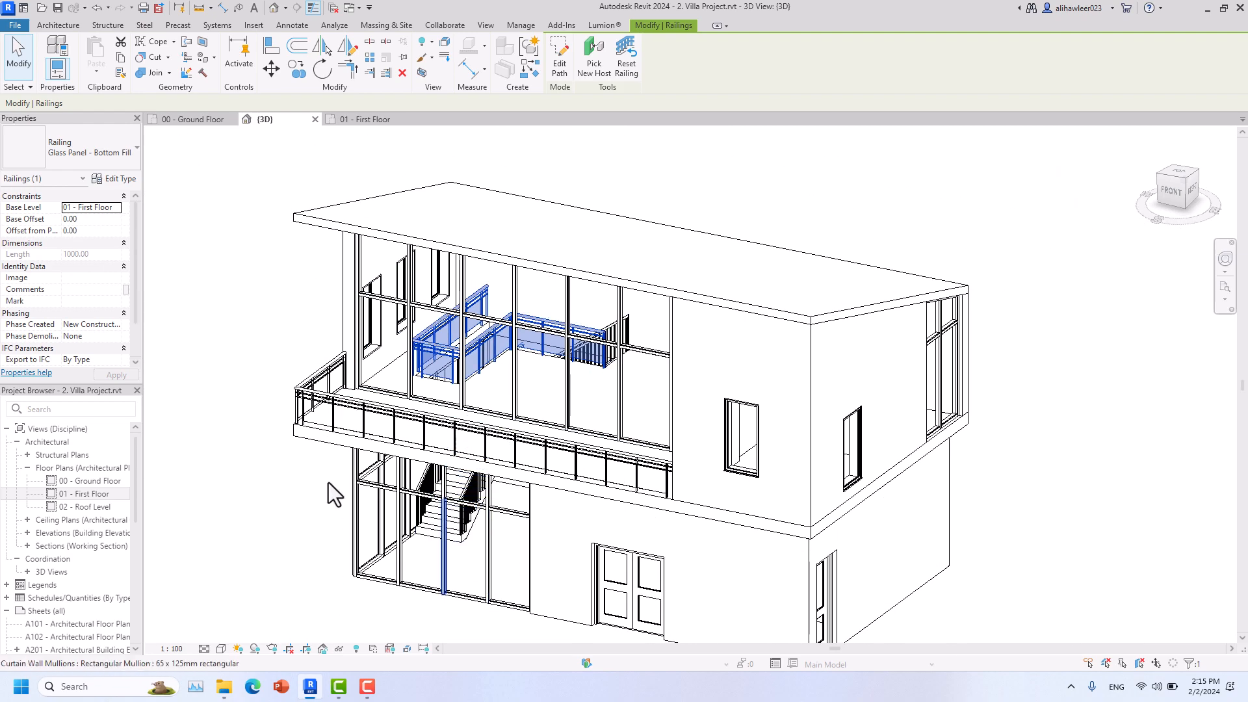
pyautogui.click(270, 326)
# - Set the type of the staircase railing on the side facing the ground-floor room to Glass Panel - Bottom Fill
pyautogui.keyDown('shift'); pyautogui.moveTo(324, 396); pyautogui.dragTo(442, 461, button='middle'); pyautogui.keyUp('shift')
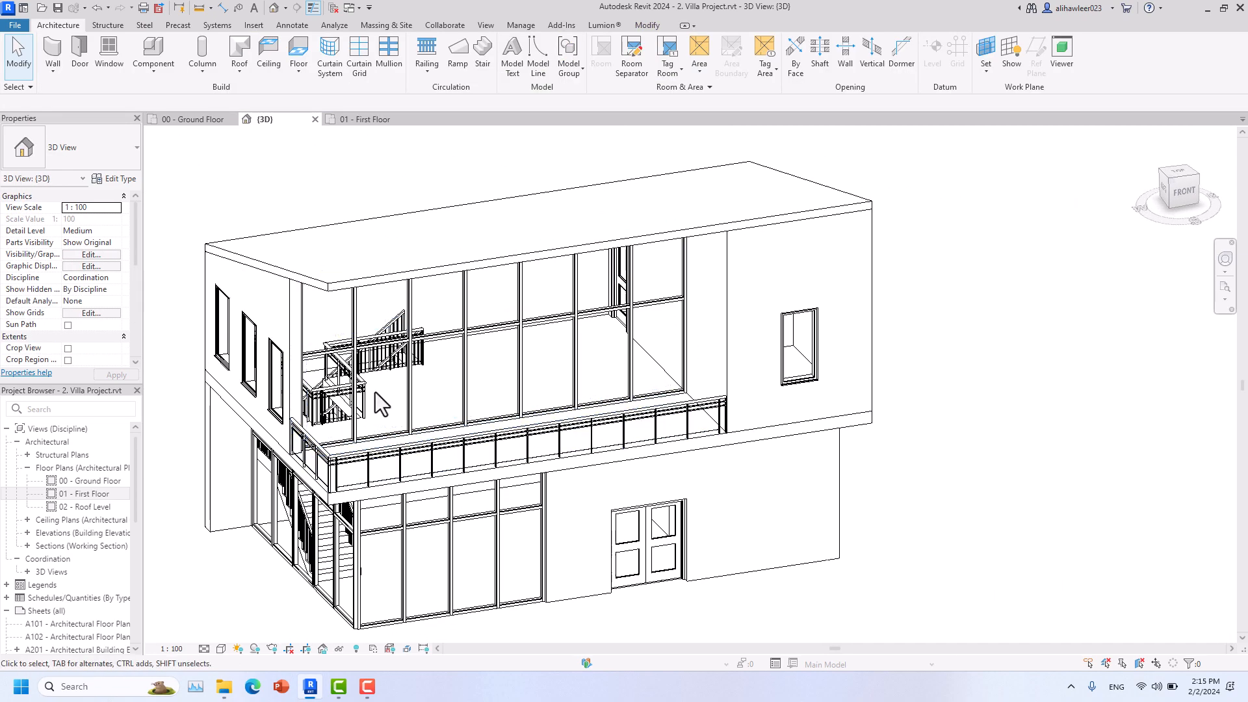
pyautogui.keyDown('shift'); pyautogui.moveTo(317, 556); pyautogui.dragTo(357, 457, button='middle'); pyautogui.keyUp('shift')
pyautogui.scroll(3, 356, 457)
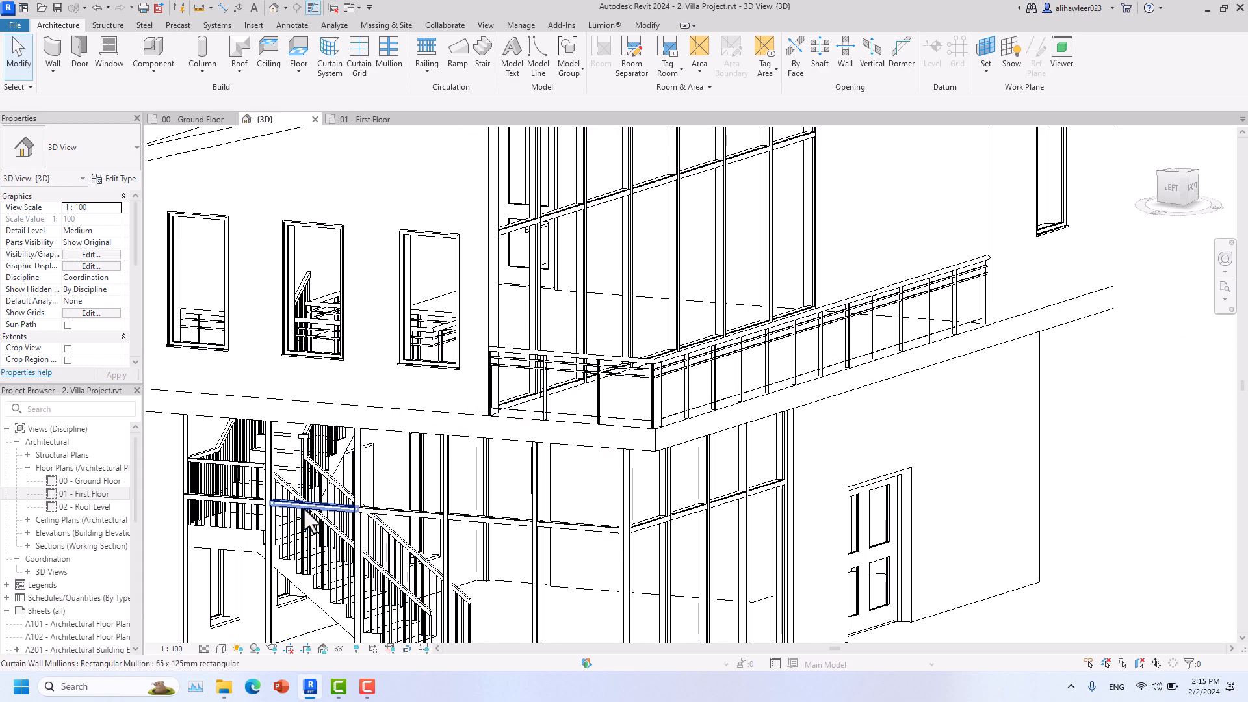
pyautogui.click(323, 473)
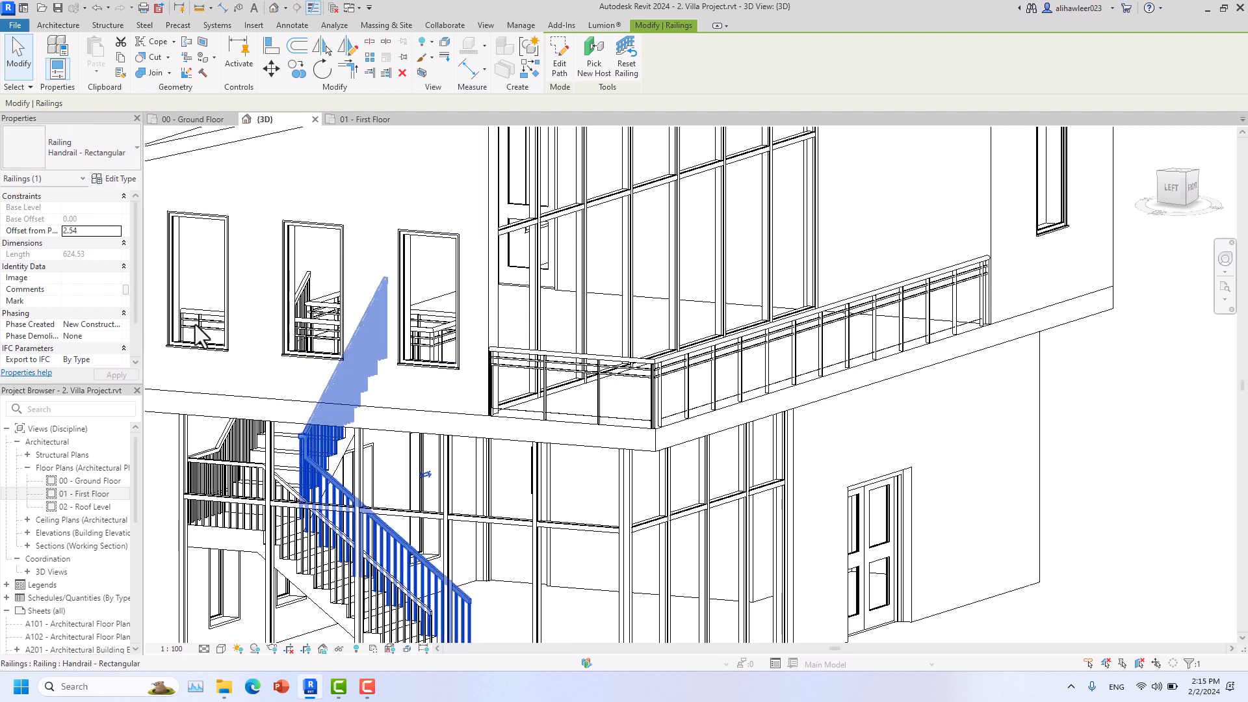
pyautogui.click(99, 129)
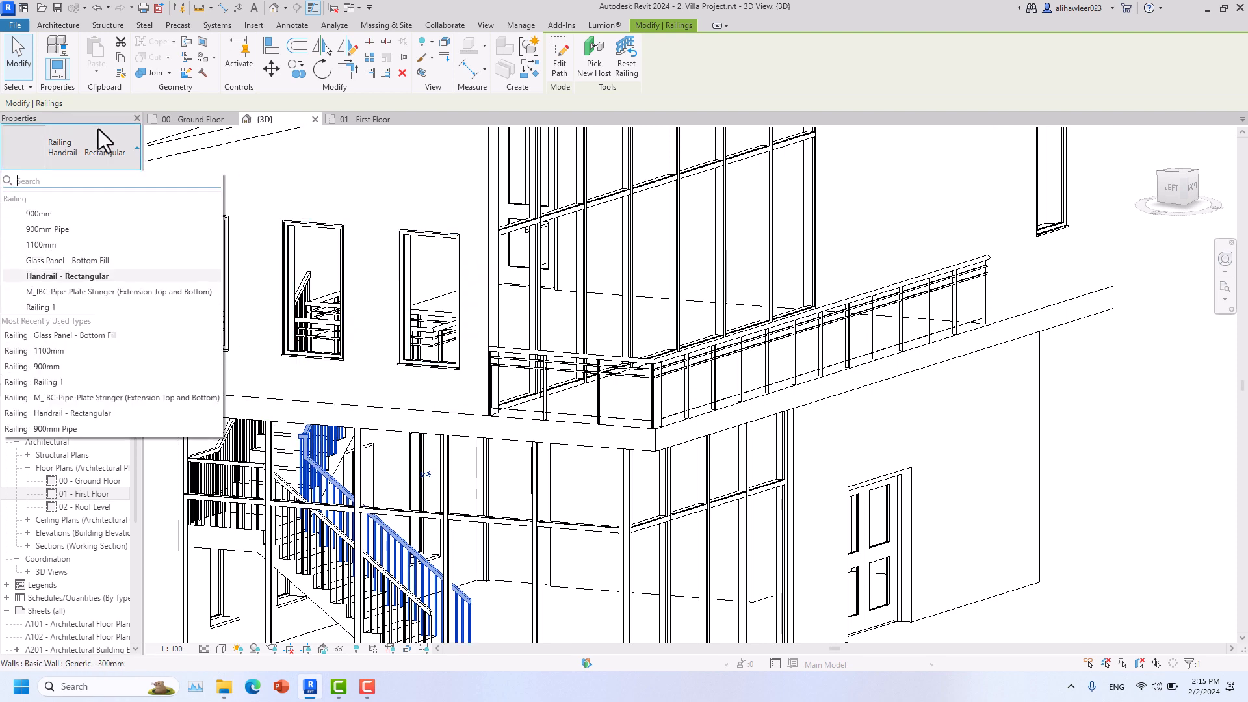
pyautogui.click(96, 261)
pyautogui.scroll(-2, 320, 444)
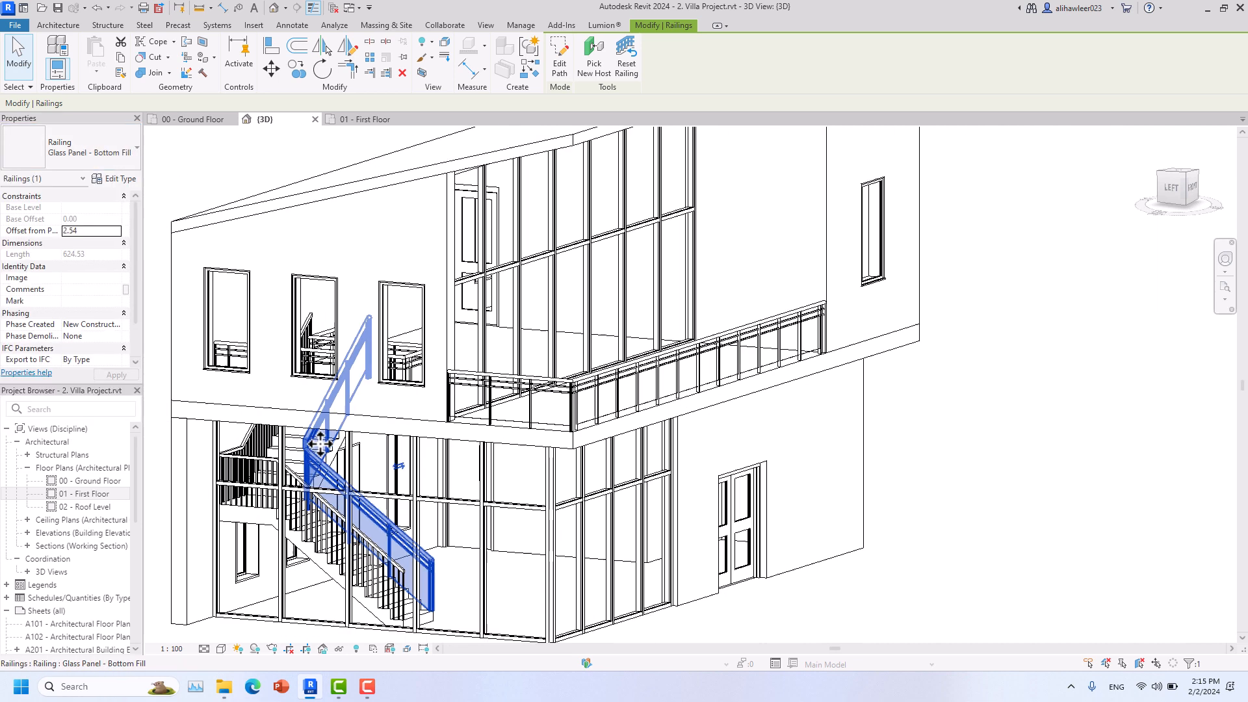
# - Delete the Handrail - Rectangular railing on the outer side of the staircase, the one running around the landing
pyautogui.scroll(-2, 320, 444)
pyautogui.click(270, 594)
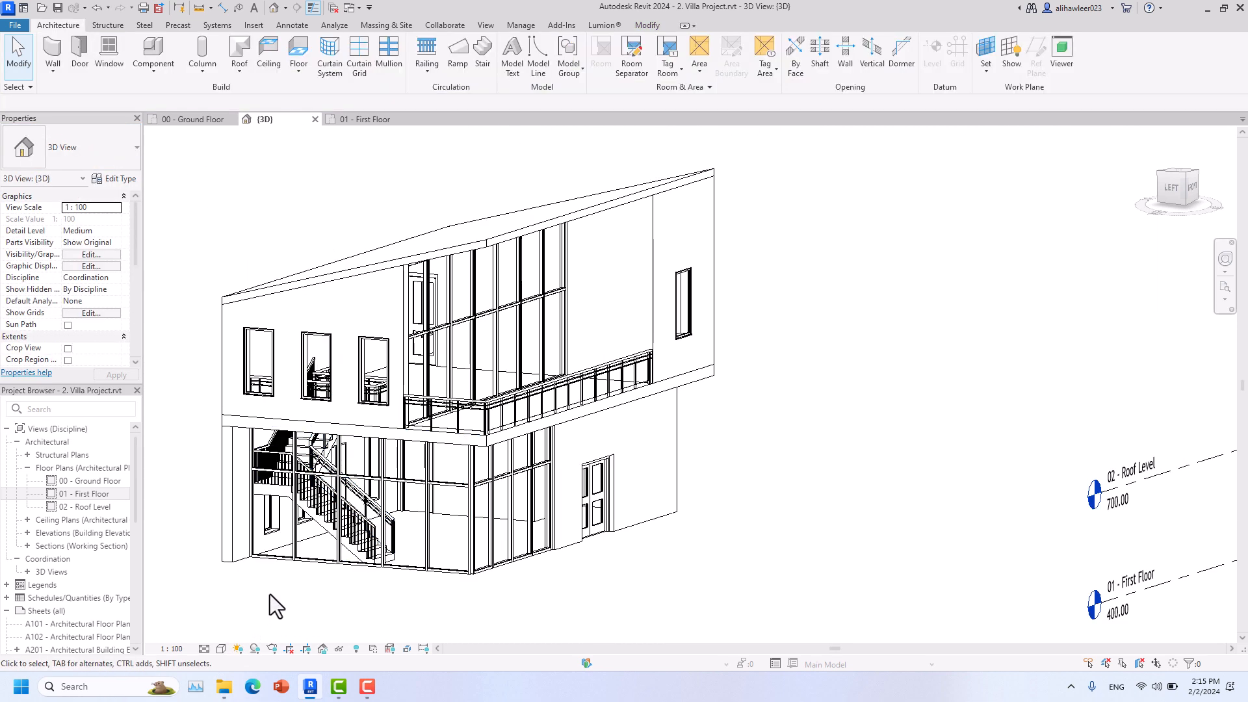
pyautogui.click(357, 511)
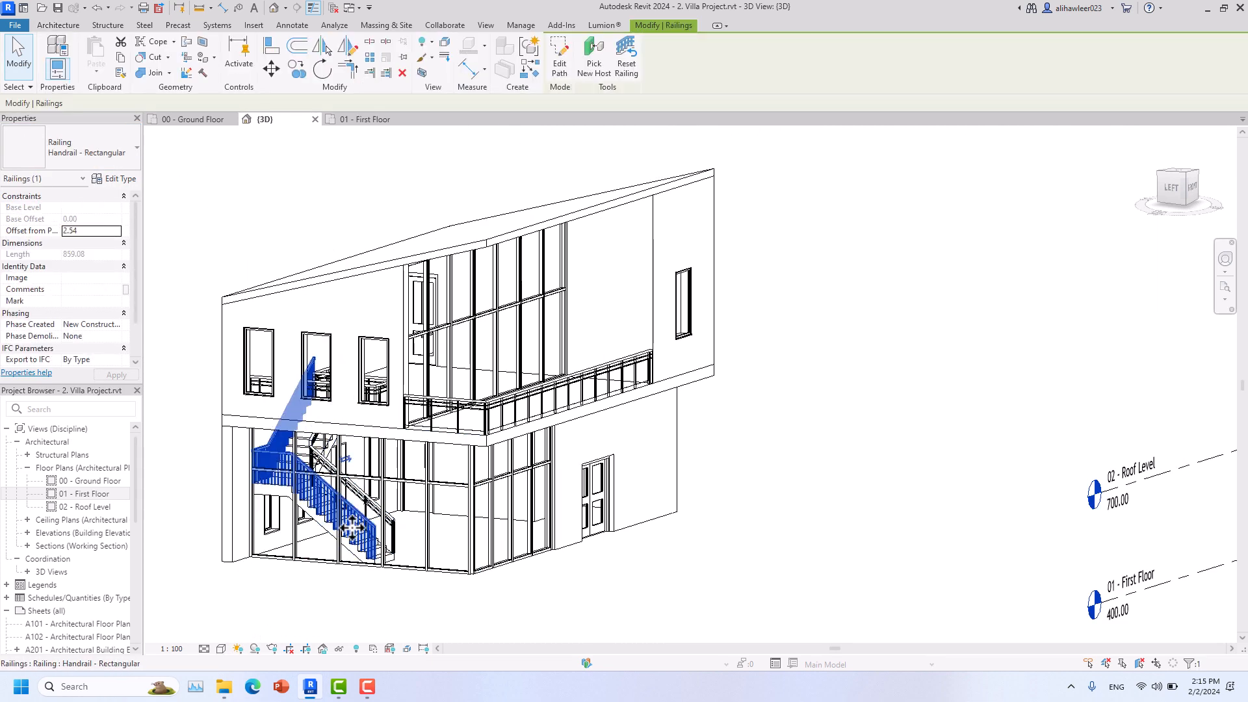
pyautogui.click(256, 583)
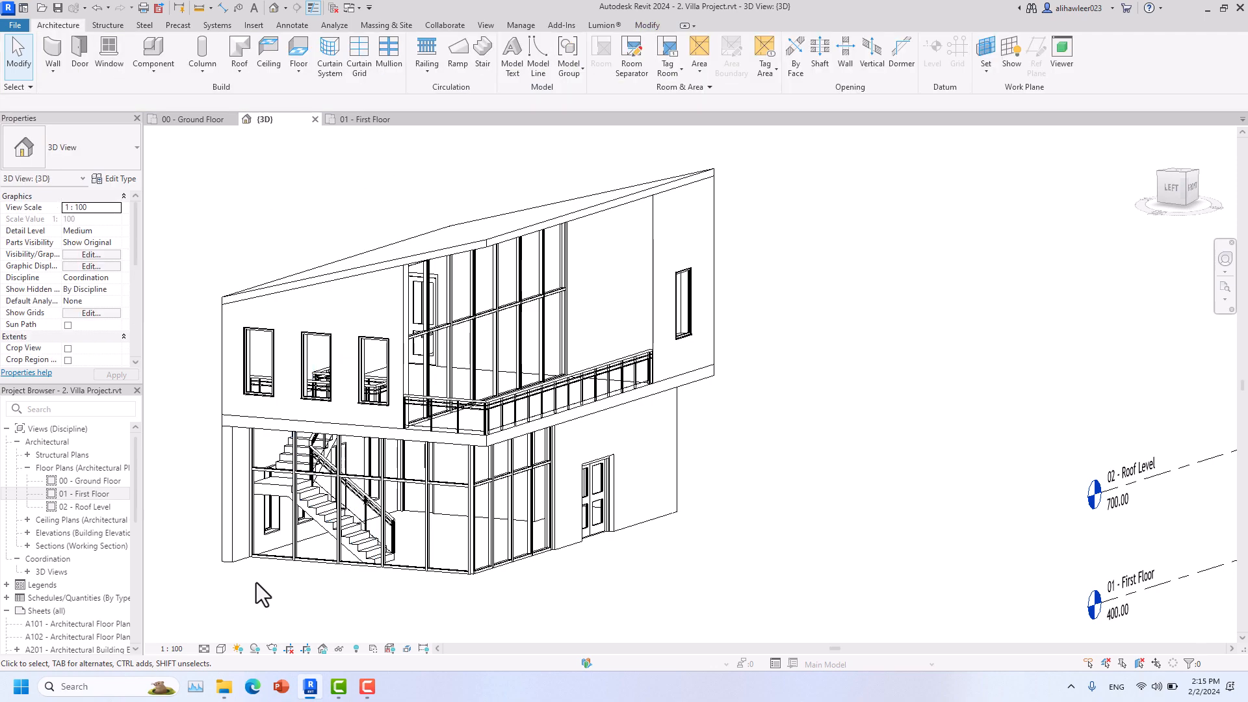
# - Examine the staircase and its remaining glass railing from the front and from the front-left corner in the 3D view
pyautogui.keyDown('shift'); pyautogui.moveTo(333, 554); pyautogui.dragTo(53, 502, button='middle'); pyautogui.keyUp('shift')
pyautogui.click(389, 560)
pyautogui.keyDown('shift'); pyautogui.moveTo(389, 561); pyautogui.dragTo(392, 586, button='middle'); pyautogui.keyUp('shift')
pyautogui.scroll(4, 459, 420)
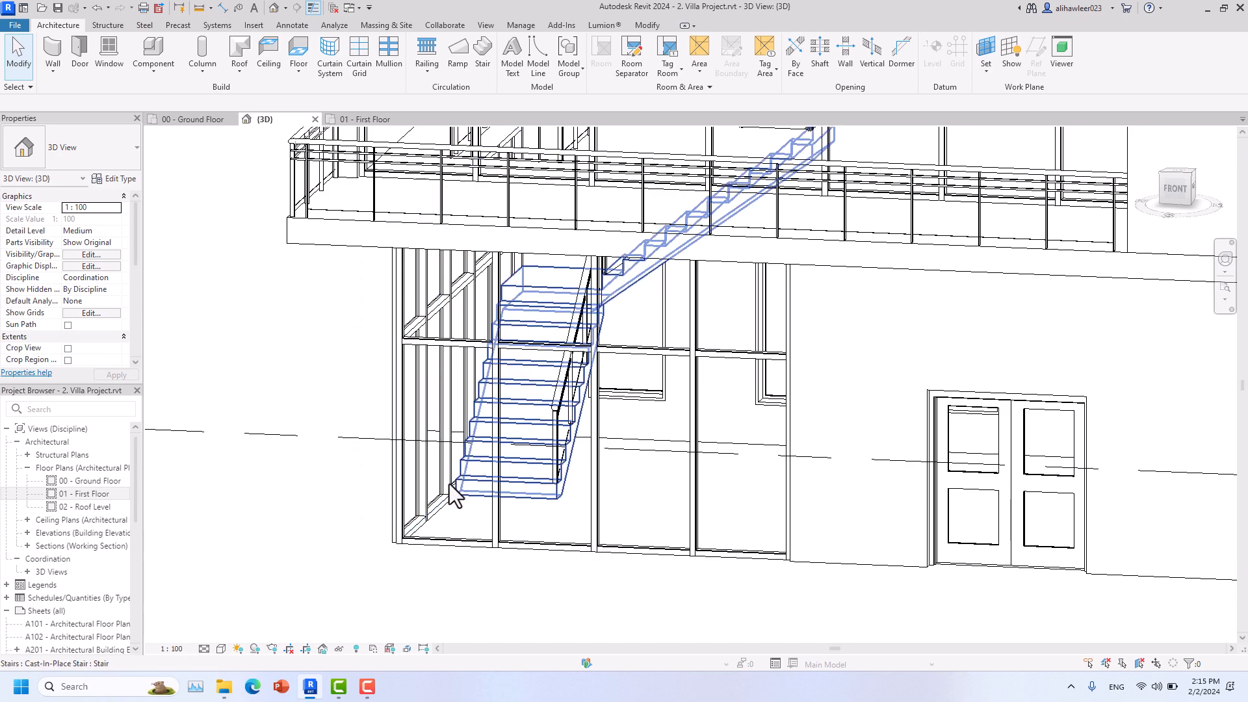
pyautogui.keyDown('shift'); pyautogui.moveTo(458, 456); pyautogui.dragTo(669, 493, button='middle'); pyautogui.keyUp('shift')
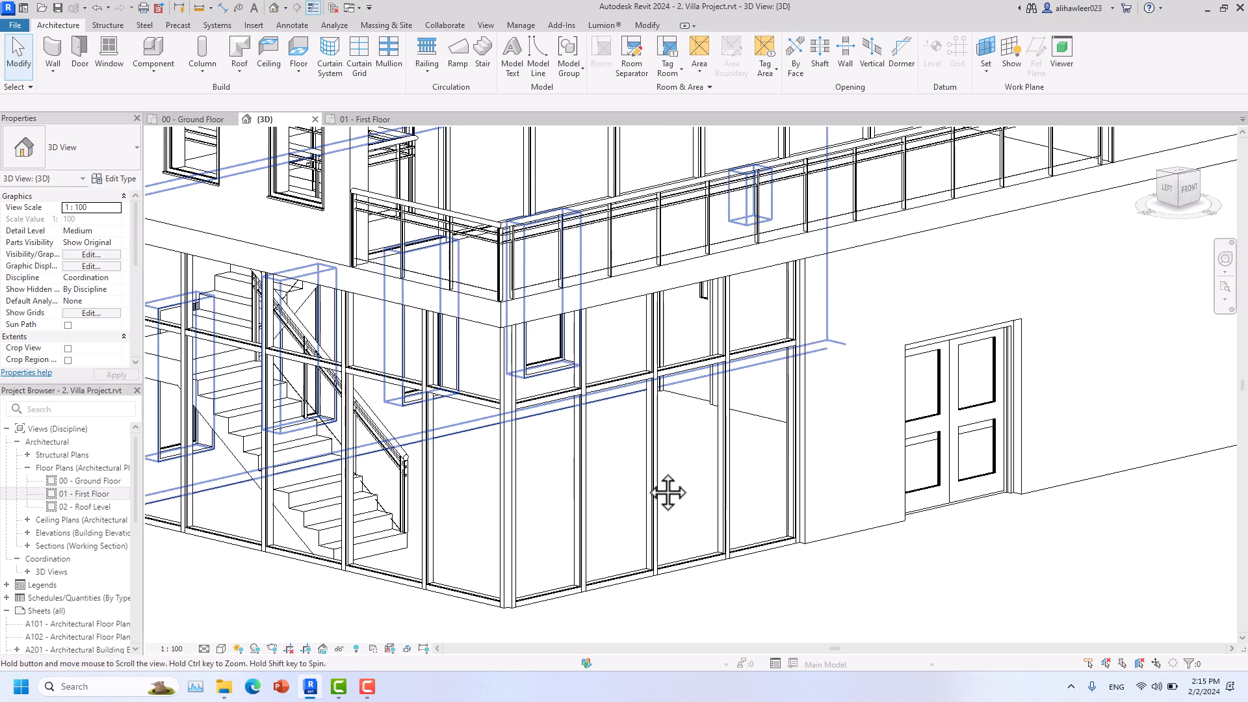
pyautogui.scroll(3, 692, 493)
pyautogui.click(469, 481)
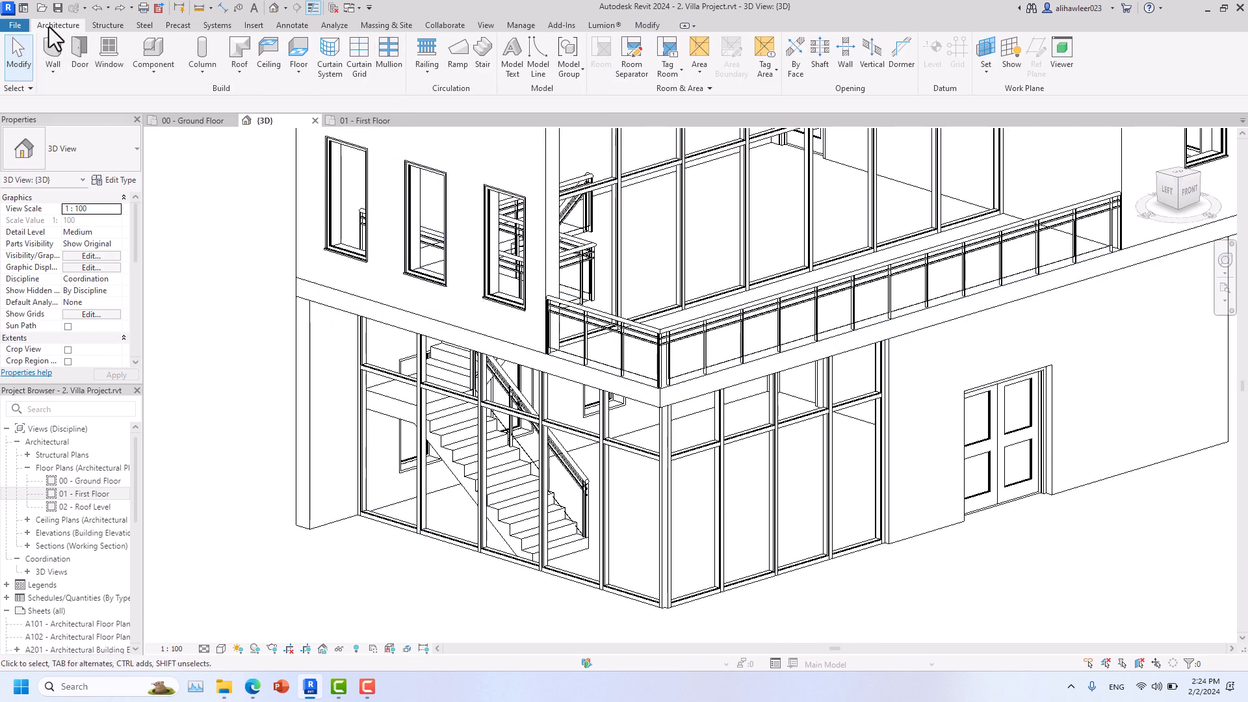
pyautogui.click(427, 76)
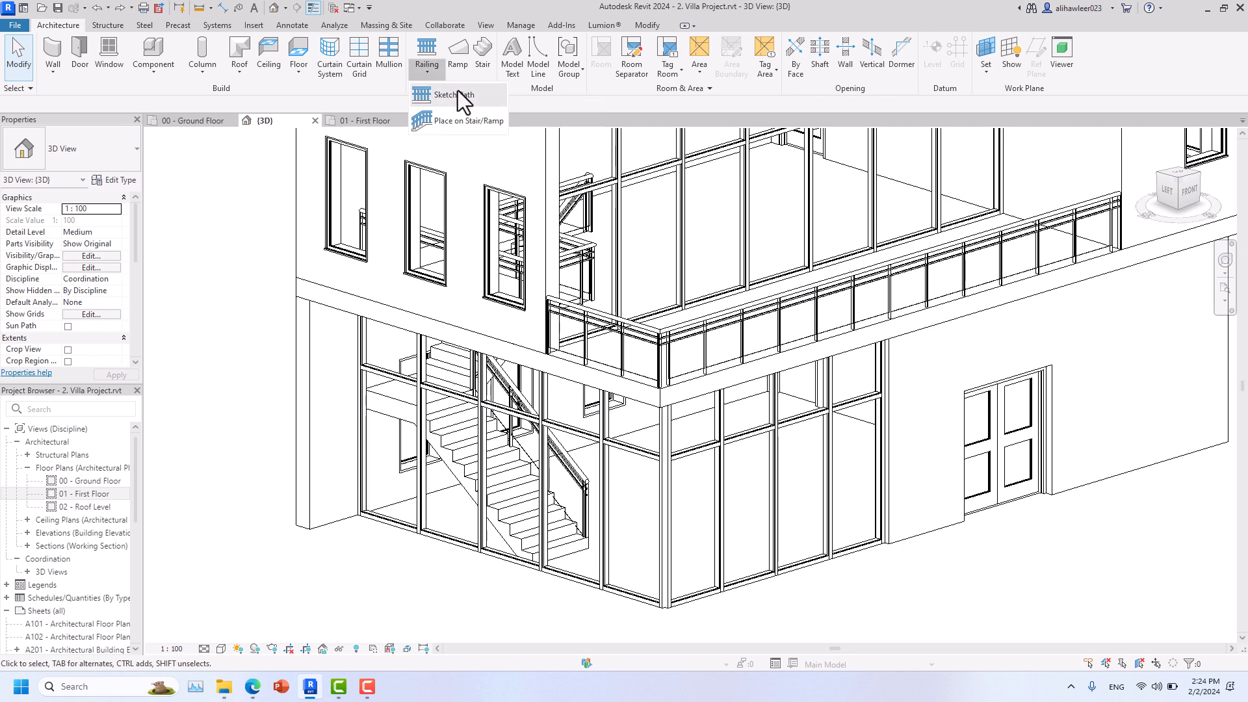
pyautogui.click(437, 123)
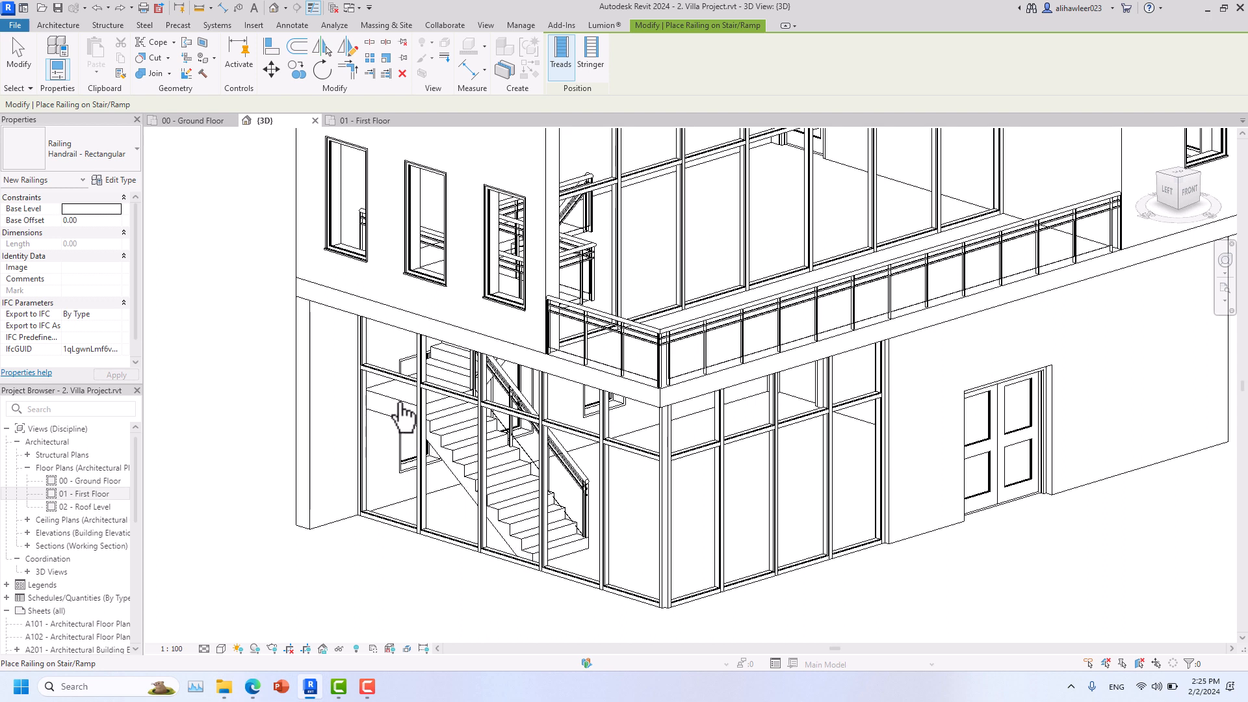
pyautogui.click(20, 56)
# - Try the M_Stair-Metal-Plate Stringer type on the staircase and inspect its stringers up close
pyautogui.click(466, 464)
pyautogui.click(80, 151)
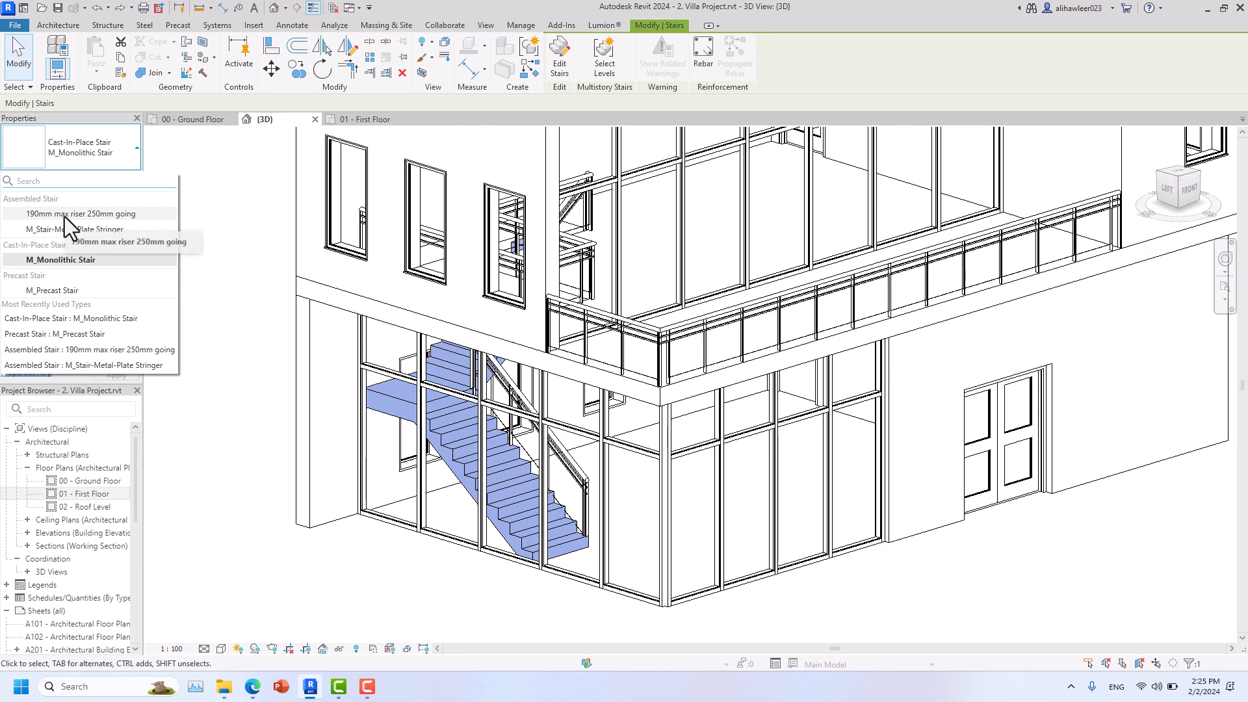
pyautogui.click(68, 258)
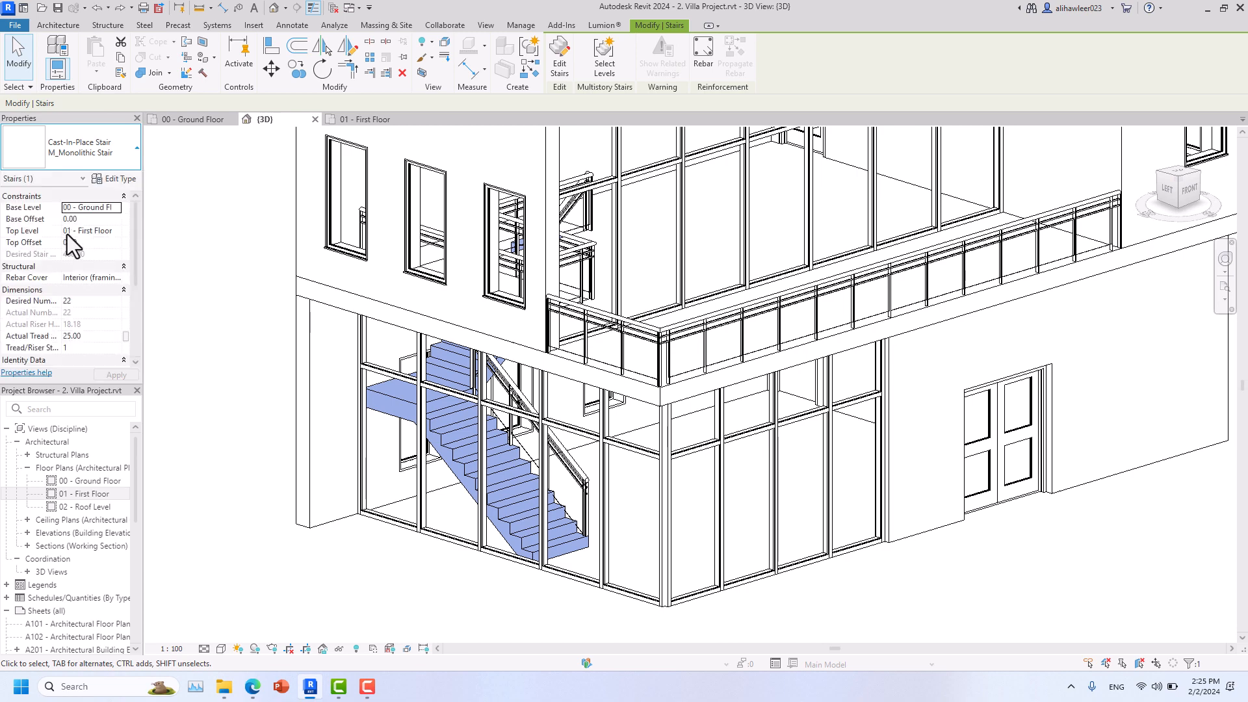
pyautogui.click(391, 571)
pyautogui.scroll(4, 456, 465)
pyautogui.click(456, 465)
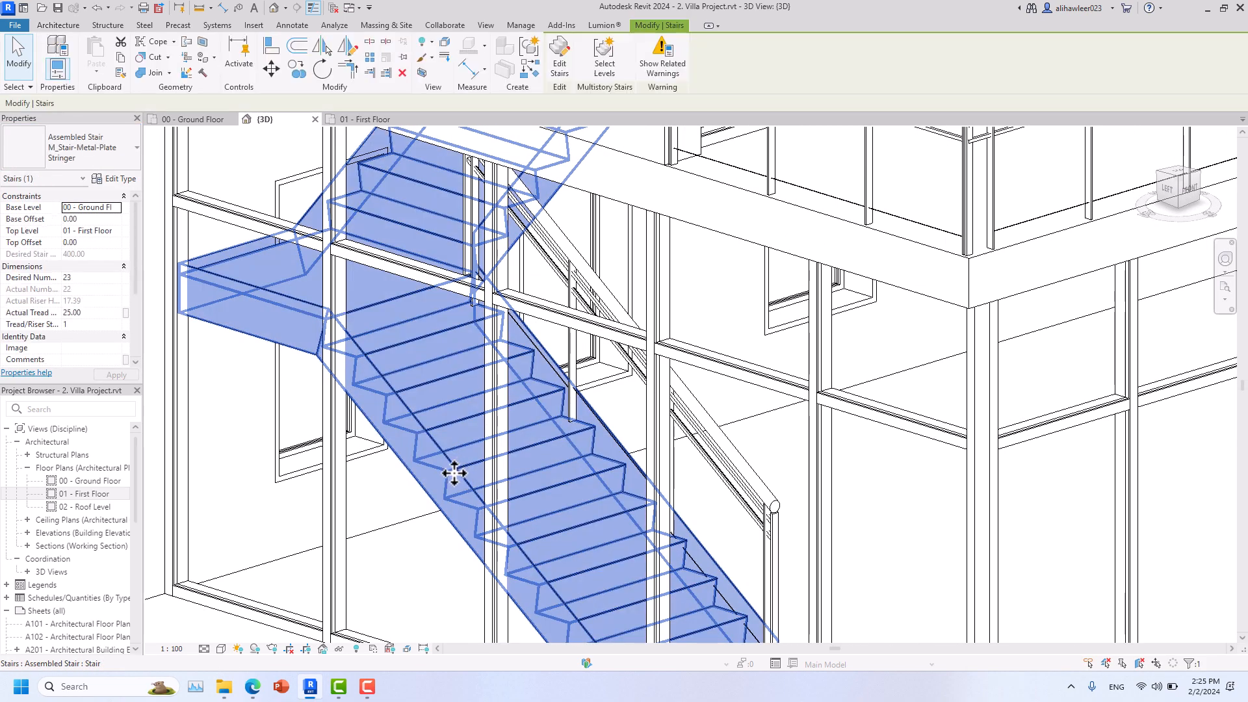
pyautogui.click(391, 529)
pyautogui.scroll(-4, 435, 447)
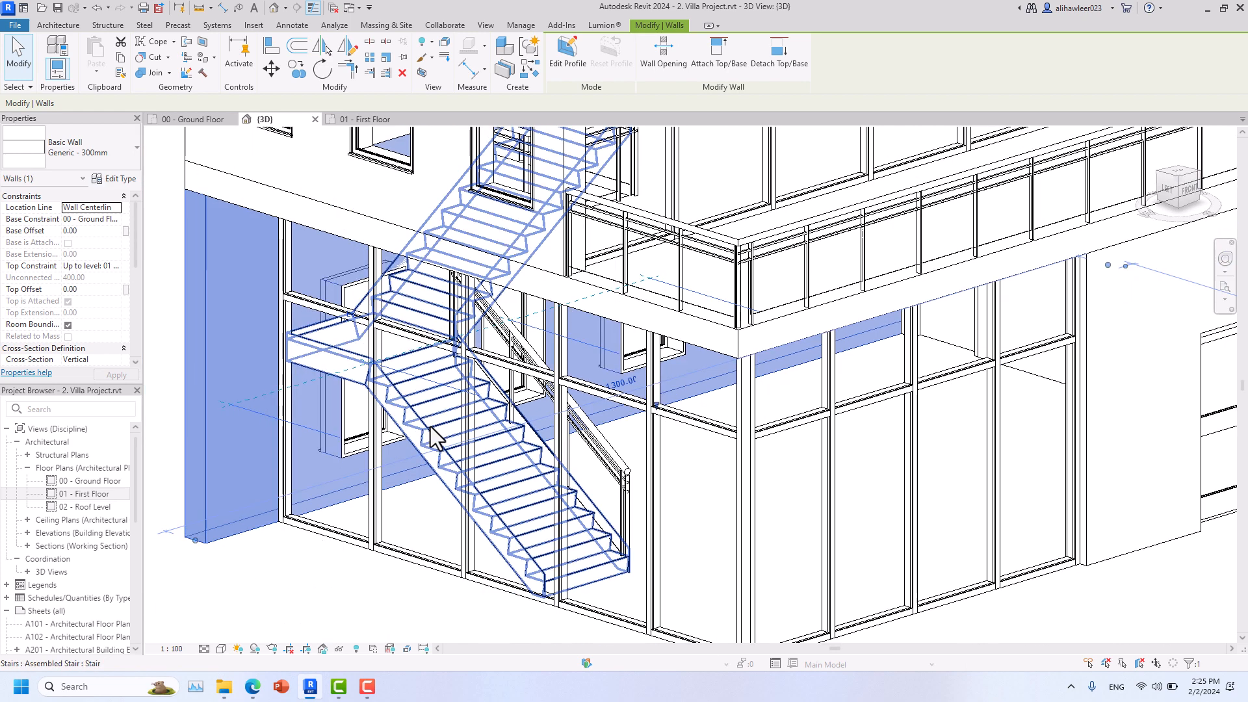
# - Set the staircase's type back to M_Monolithic Stair
pyautogui.click(436, 449)
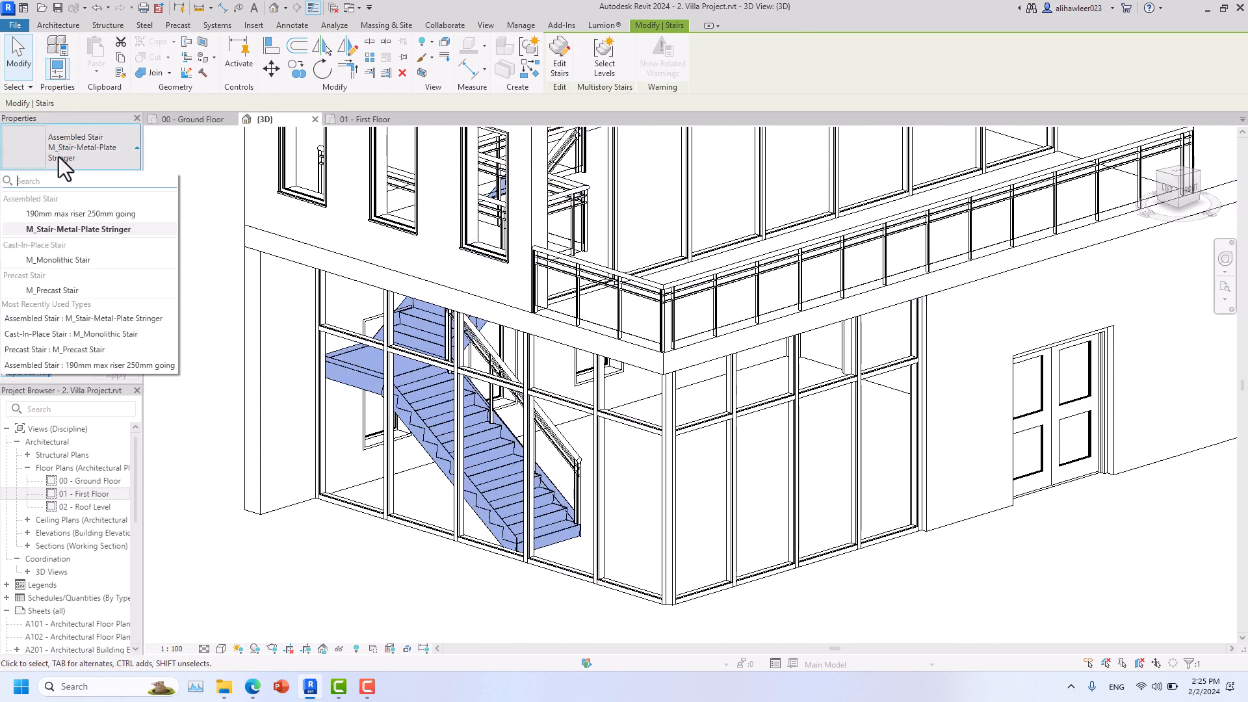
pyautogui.click(62, 259)
pyautogui.click(269, 570)
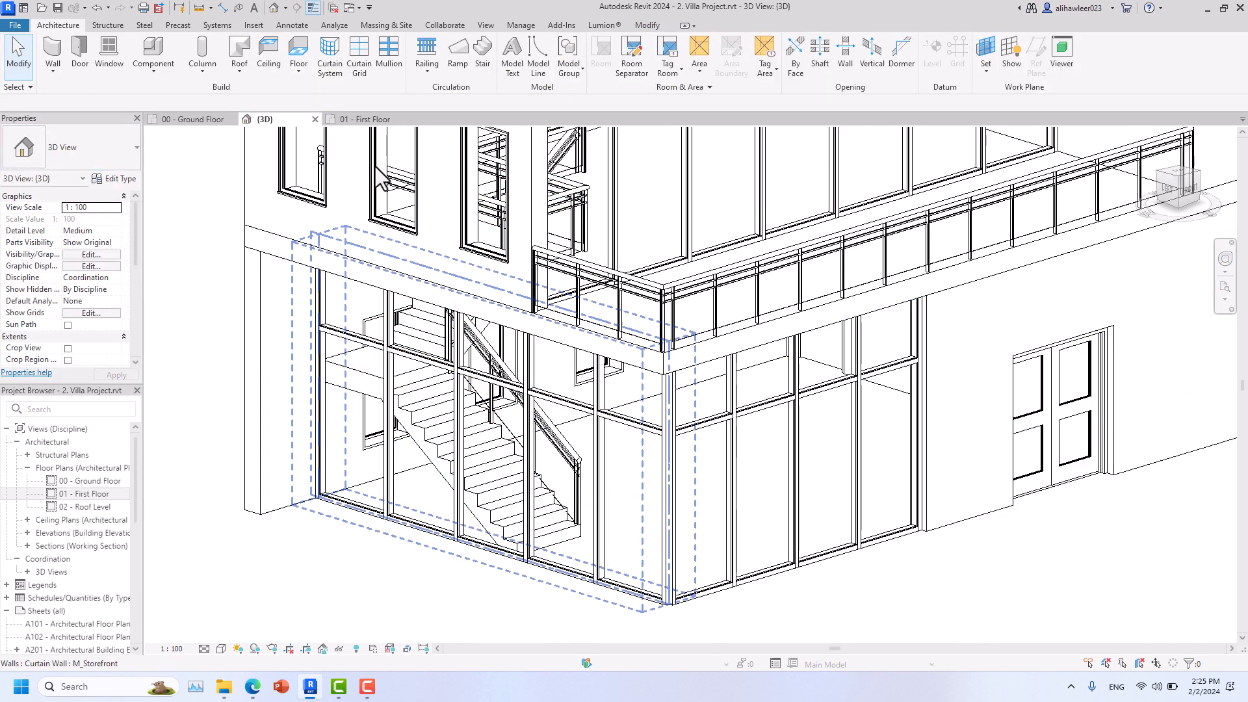
pyautogui.click(414, 76)
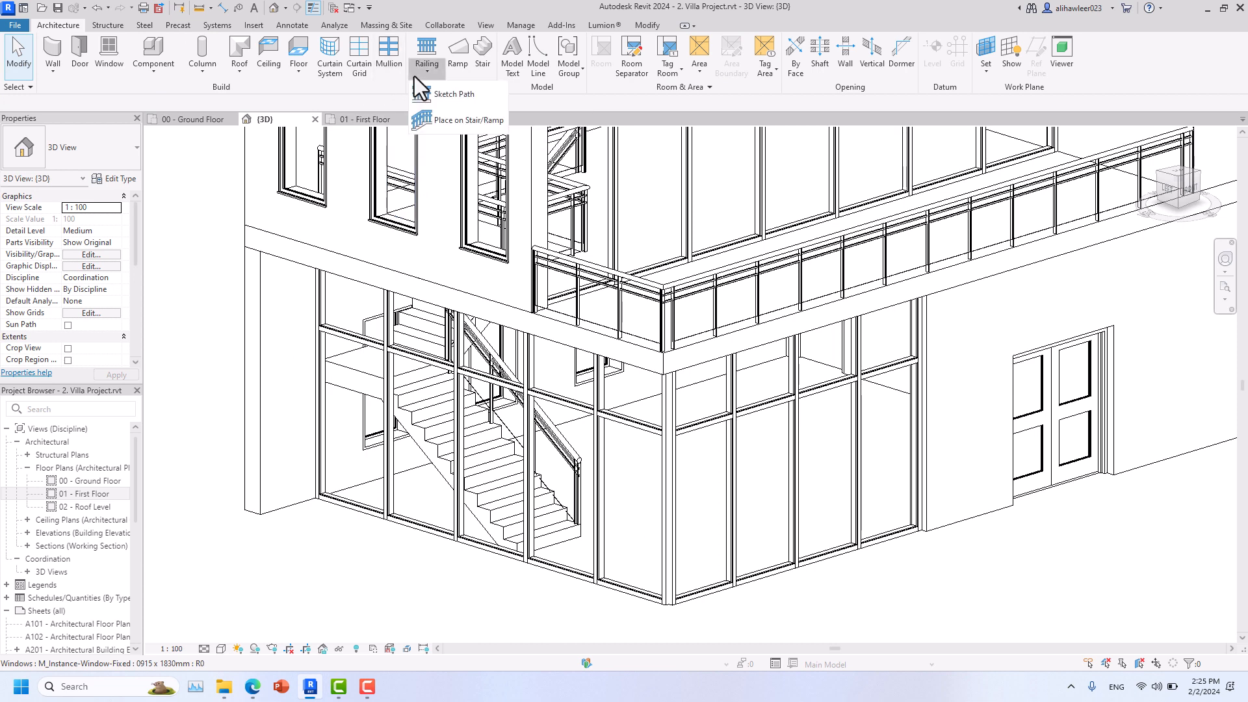
pyautogui.click(462, 119)
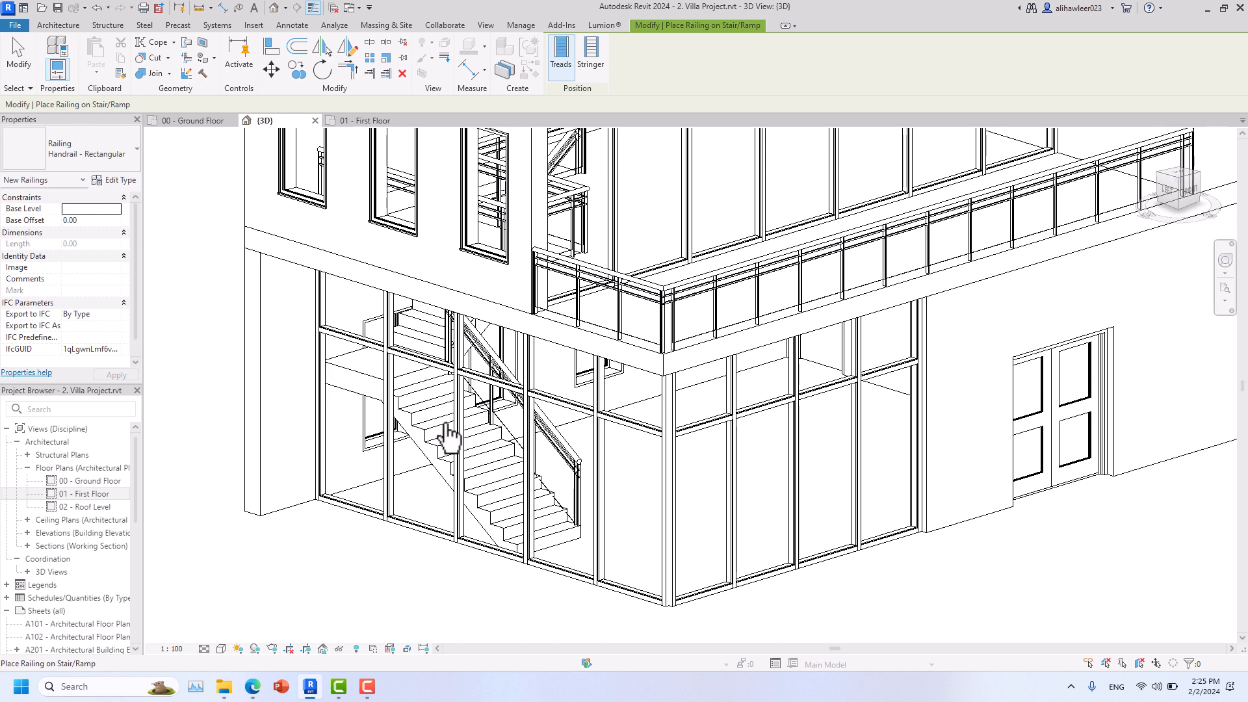
pyautogui.click(349, 126)
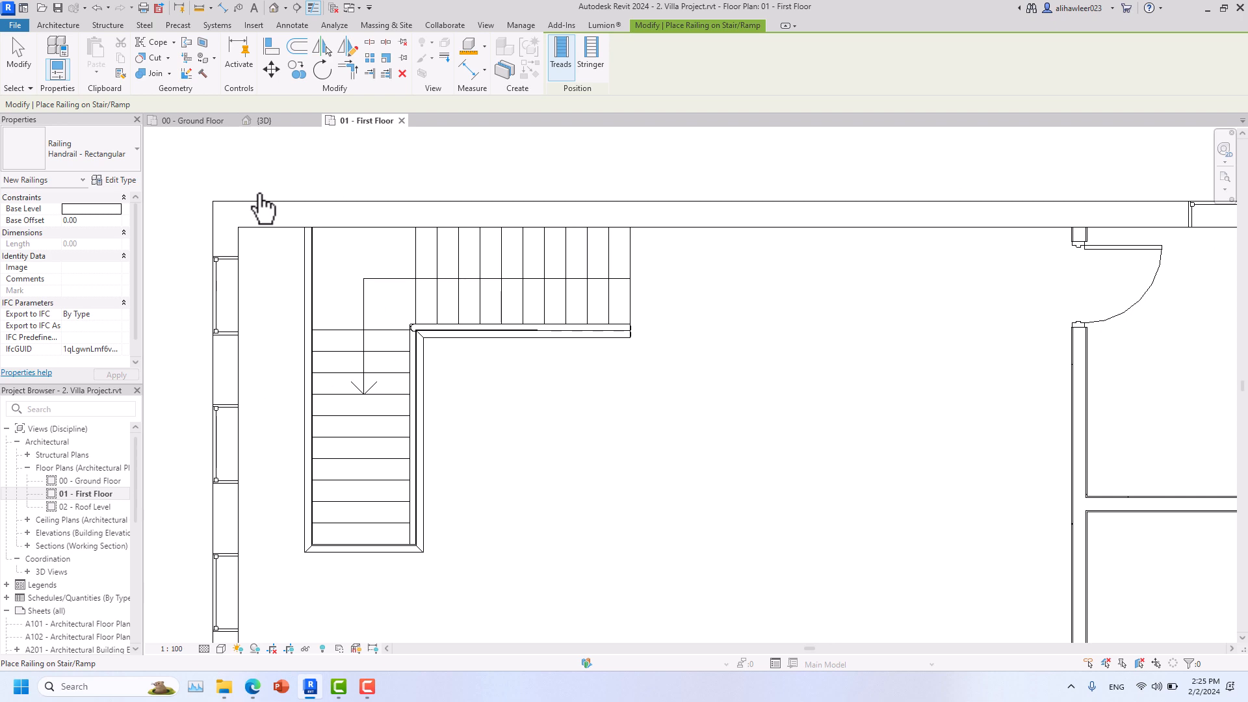
pyautogui.click(252, 124)
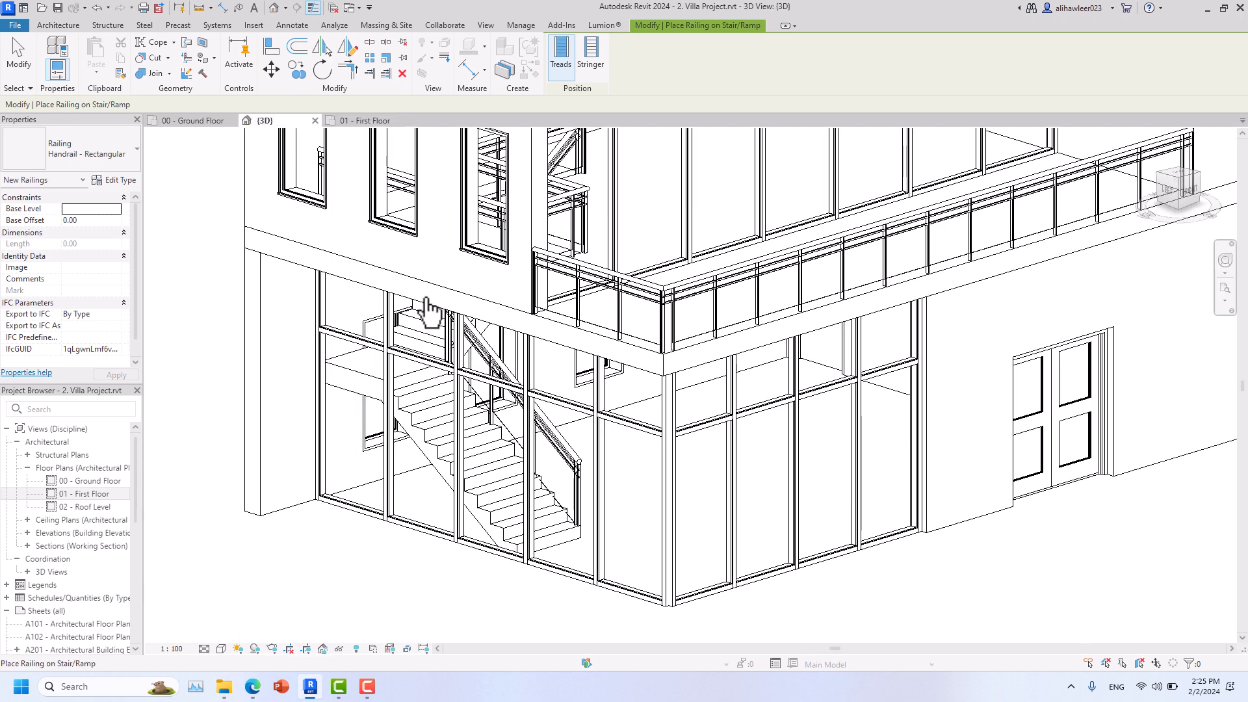
pyautogui.moveTo(431, 314); pyautogui.dragTo(404, 379, button='middle')
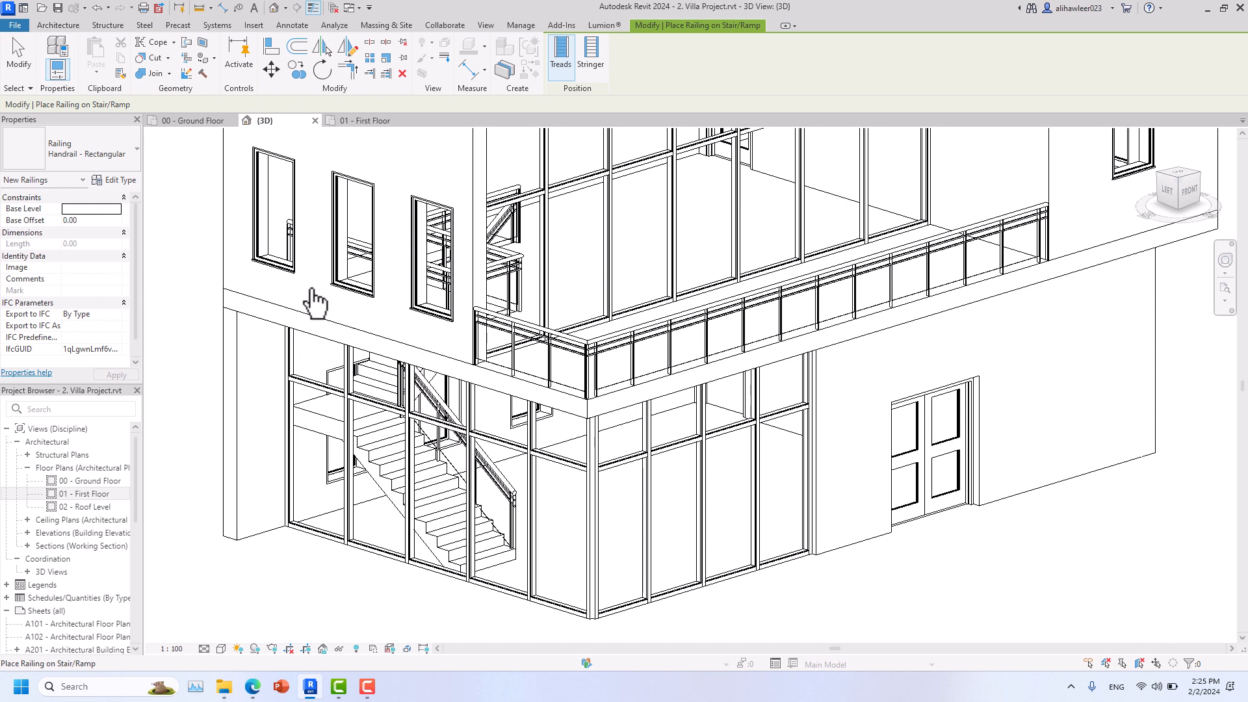
pyautogui.click(23, 63)
# - Delete the remaining inner staircase railing and place new Handrail - Rectangular railings on the treads along both sides of the staircase
pyautogui.click(437, 421)
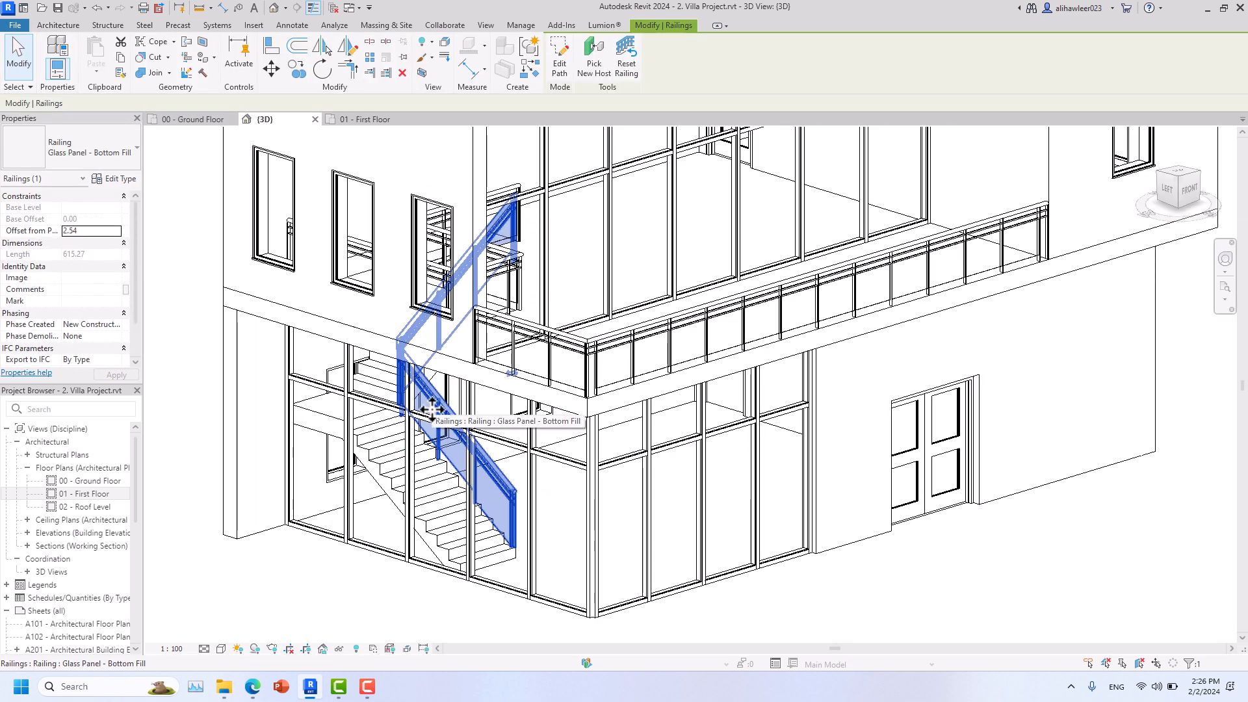
pyautogui.press('Escape')
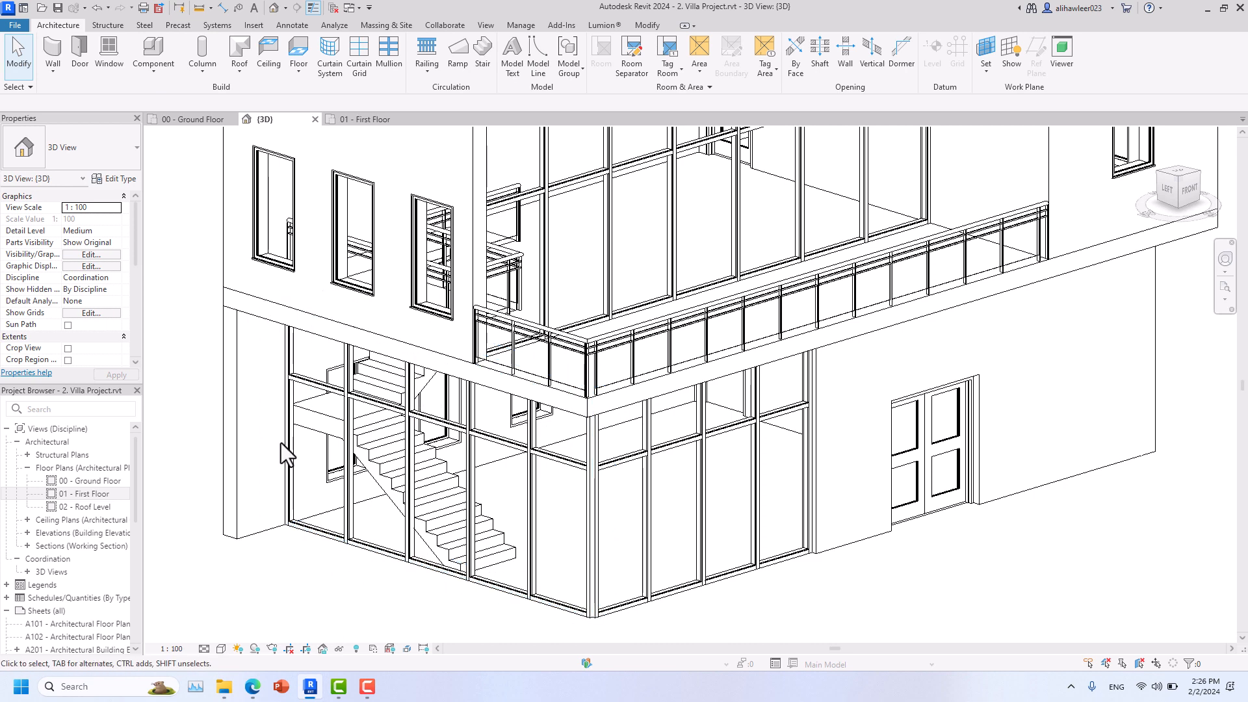
pyautogui.click(440, 77)
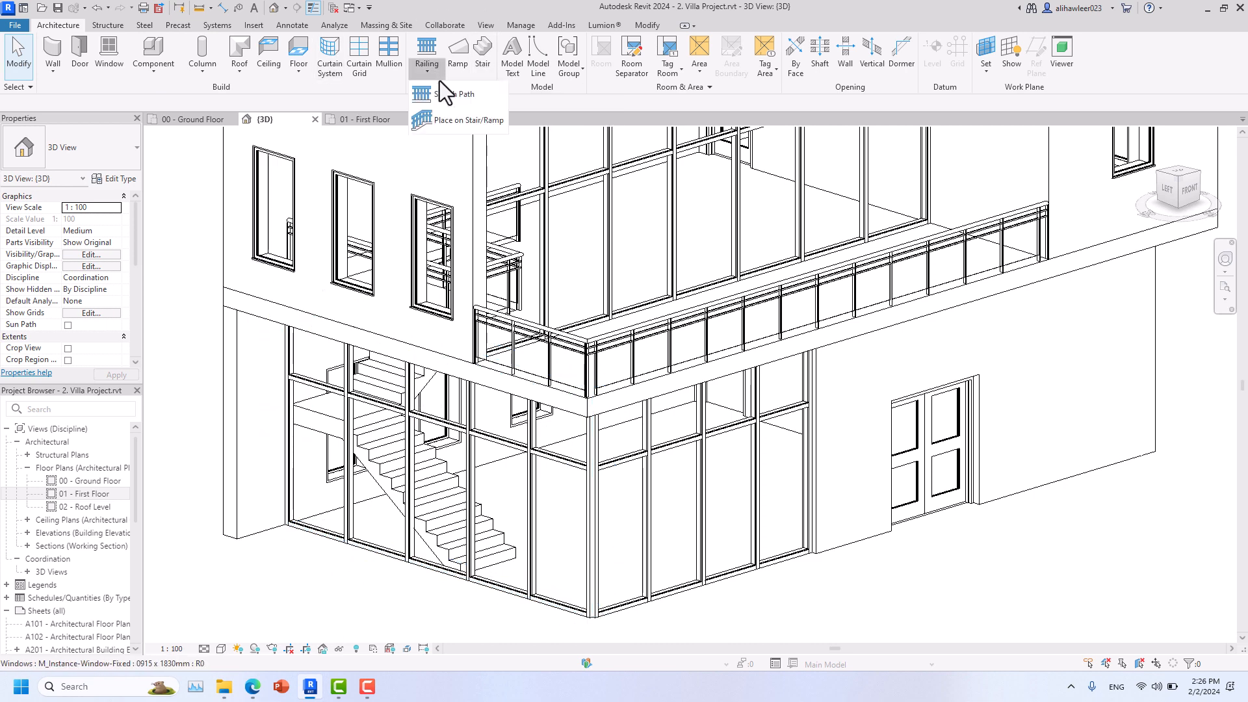
pyautogui.click(448, 129)
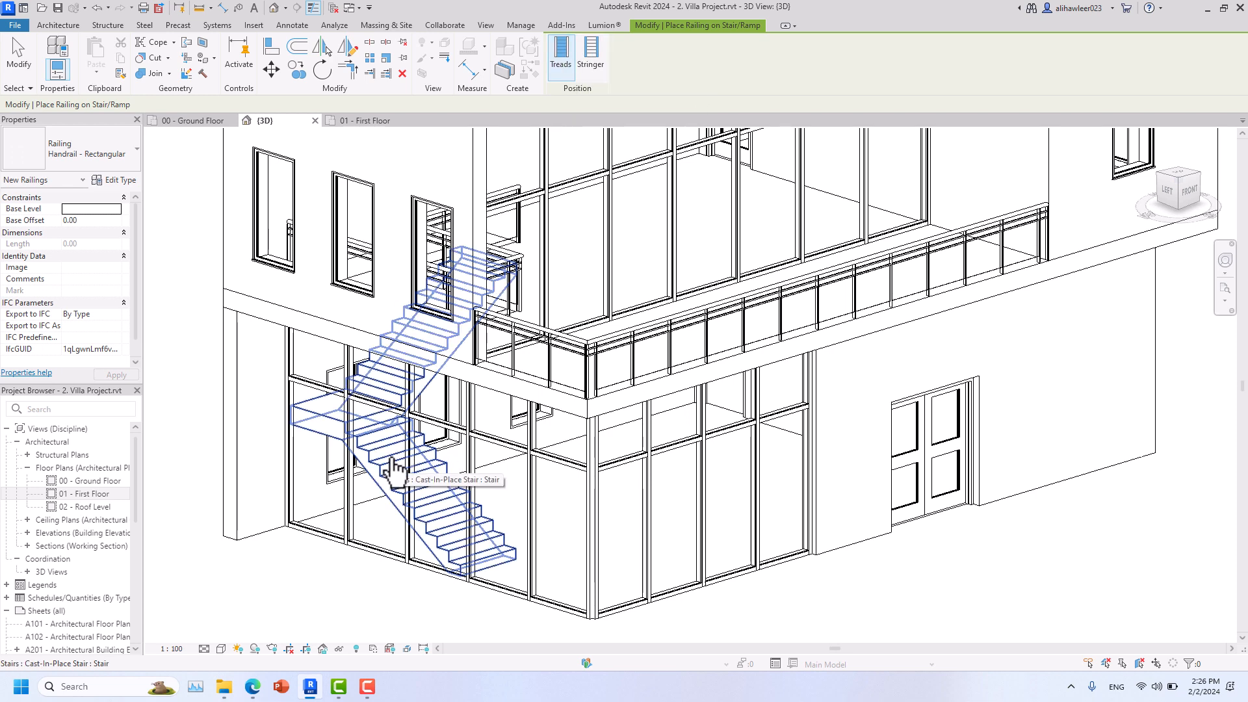
pyautogui.click(395, 520)
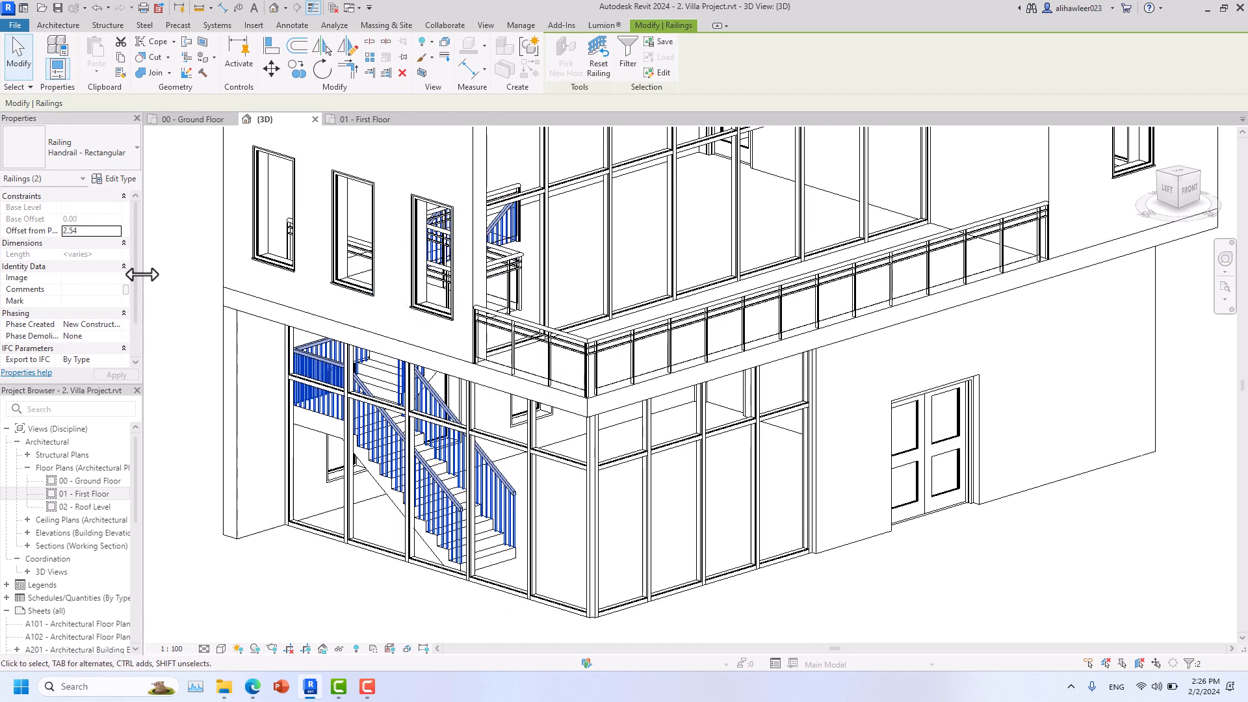
# - Set the type of both new staircase railings to Glass Panel - Bottom Fill
pyautogui.click(126, 153)
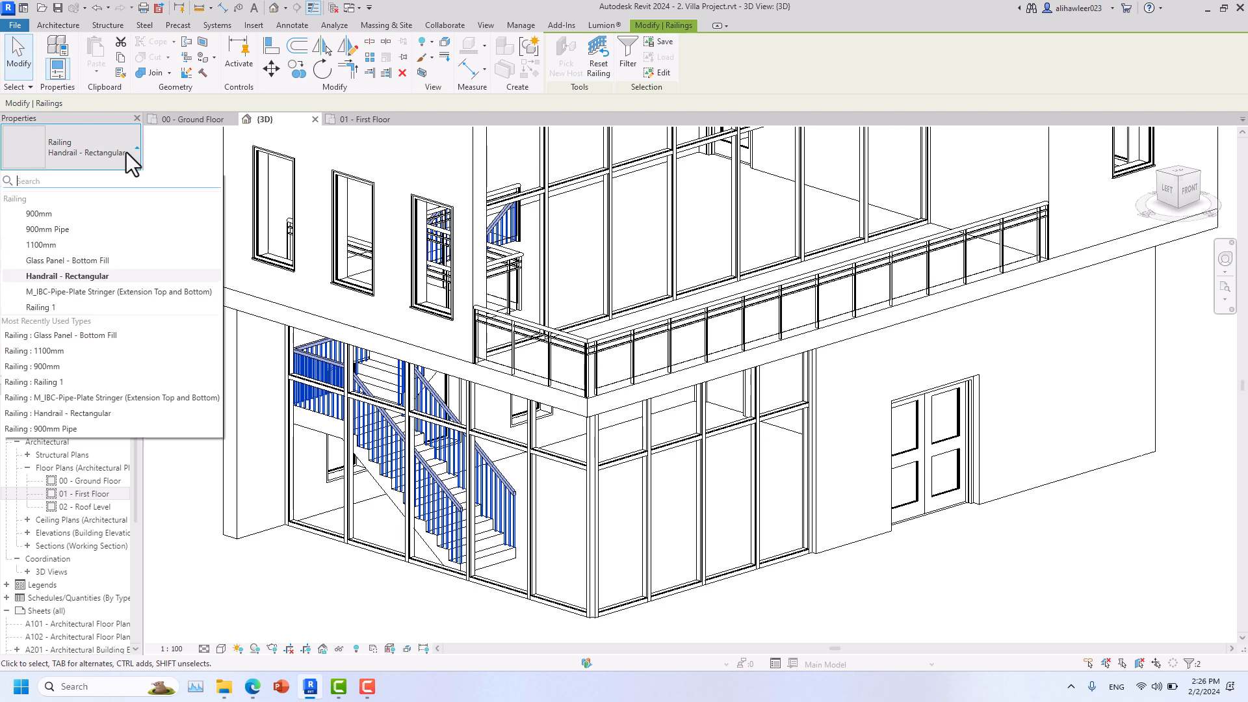
pyautogui.click(80, 257)
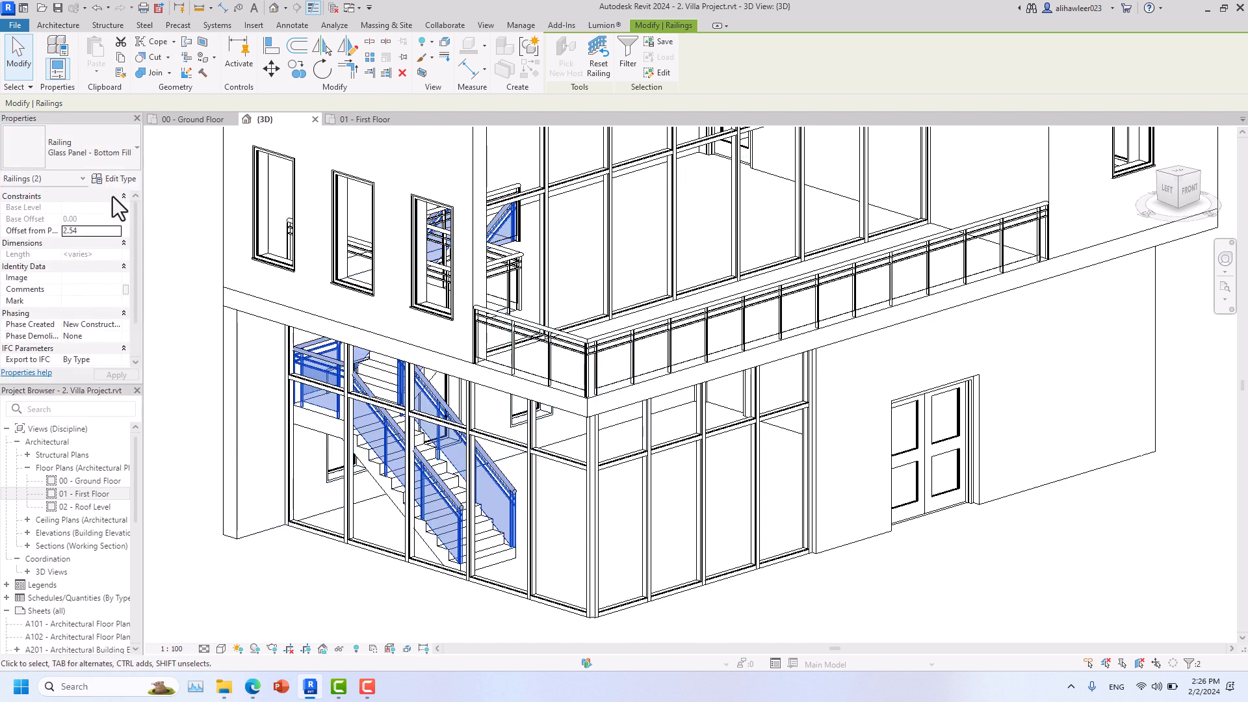
pyautogui.click(26, 52)
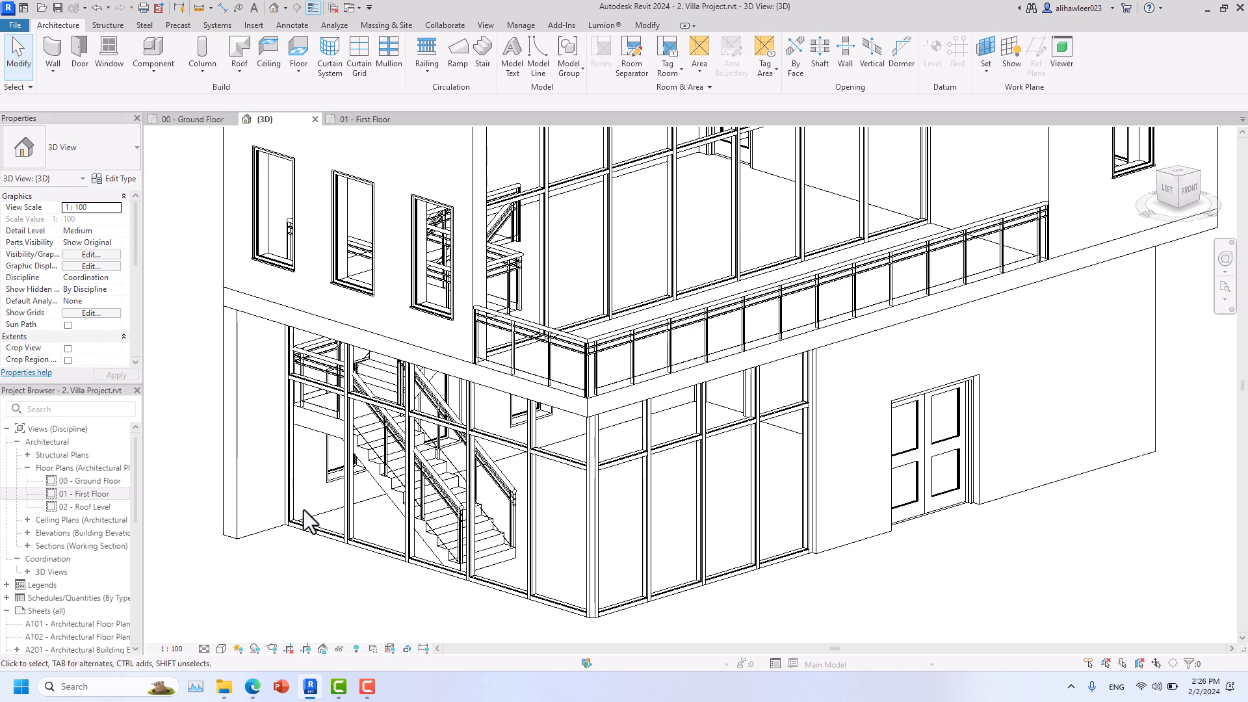
# - Delete the glass railing on the staircase's outer side, leaving only the railing facing the ground-floor room
pyautogui.click(451, 497)
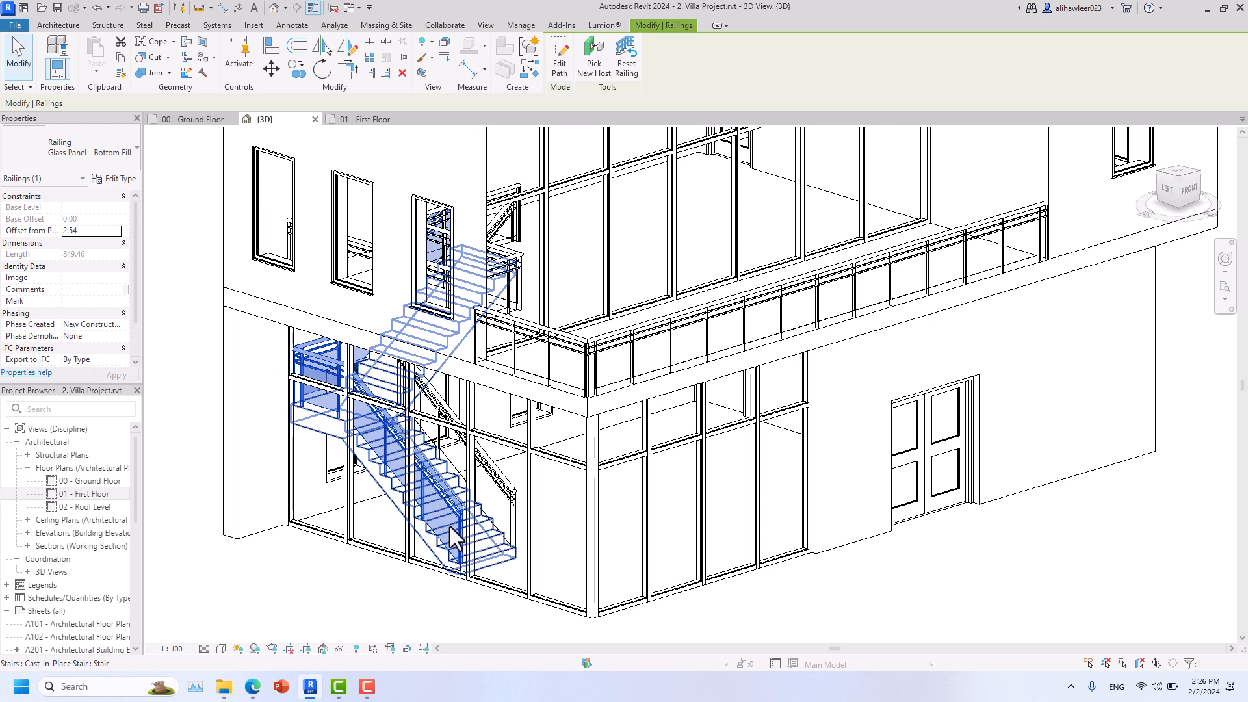
pyautogui.press('Escape')
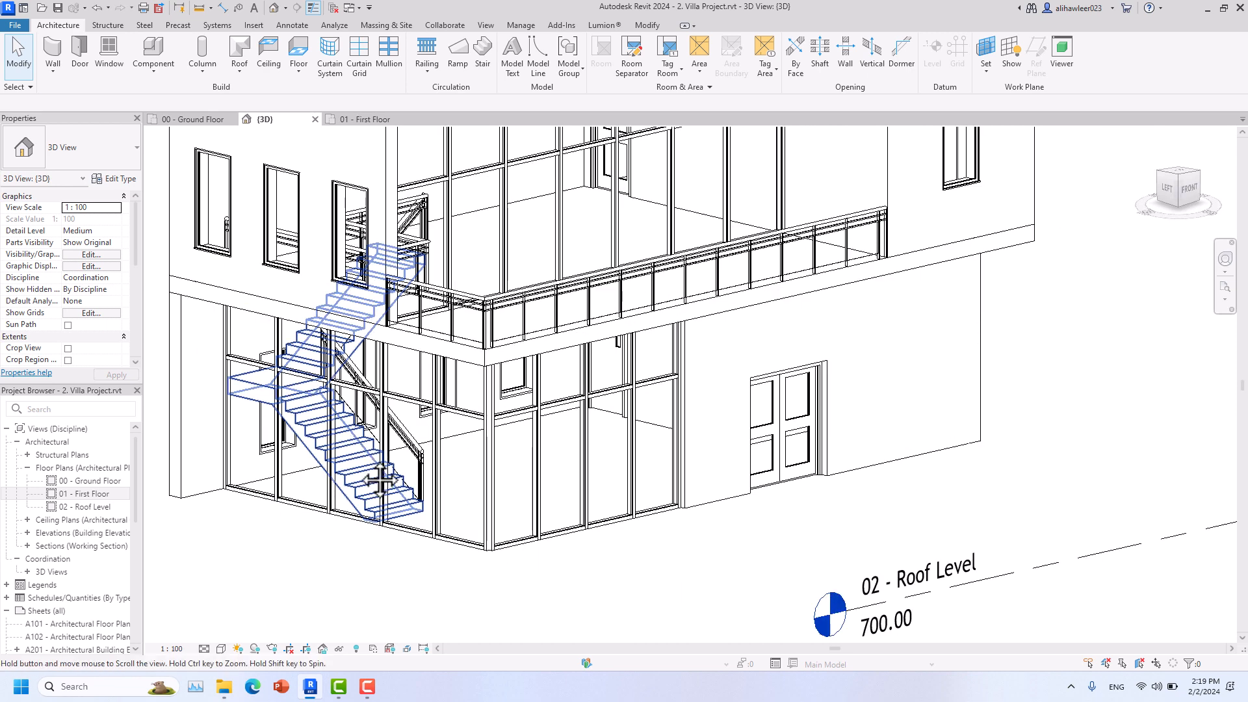
pyautogui.moveTo(398, 517); pyautogui.dragTo(411, 546, button='middle')
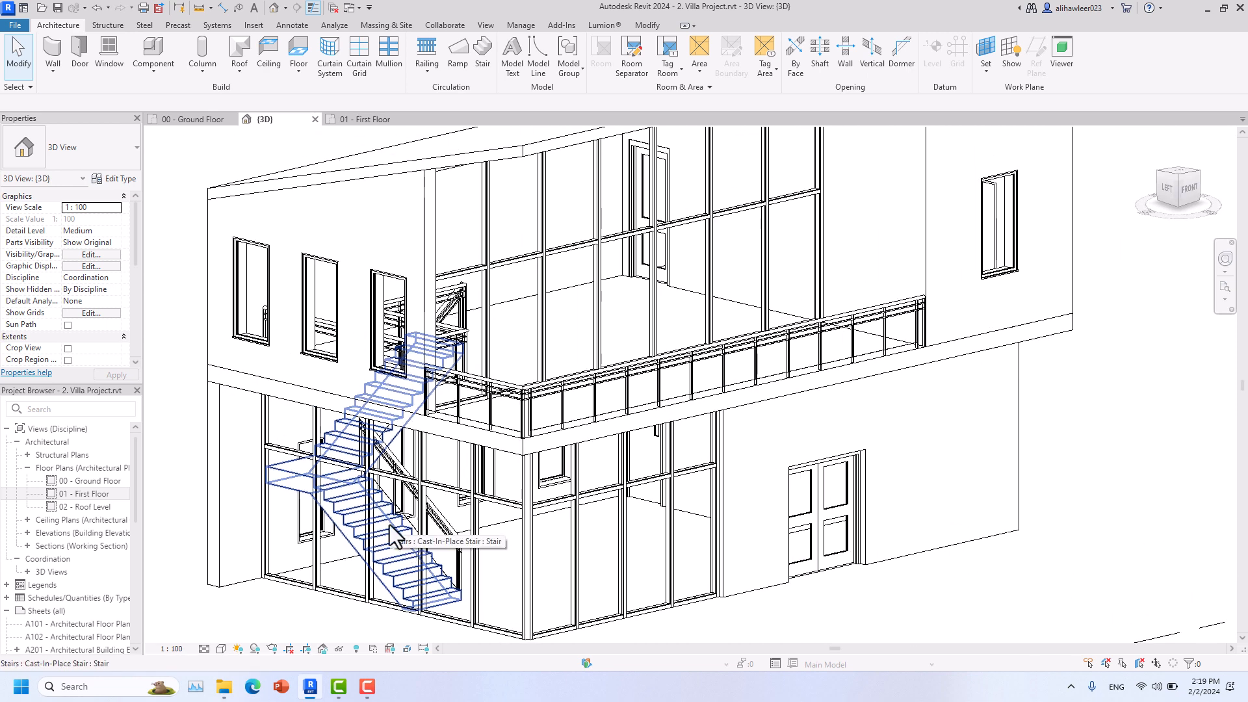